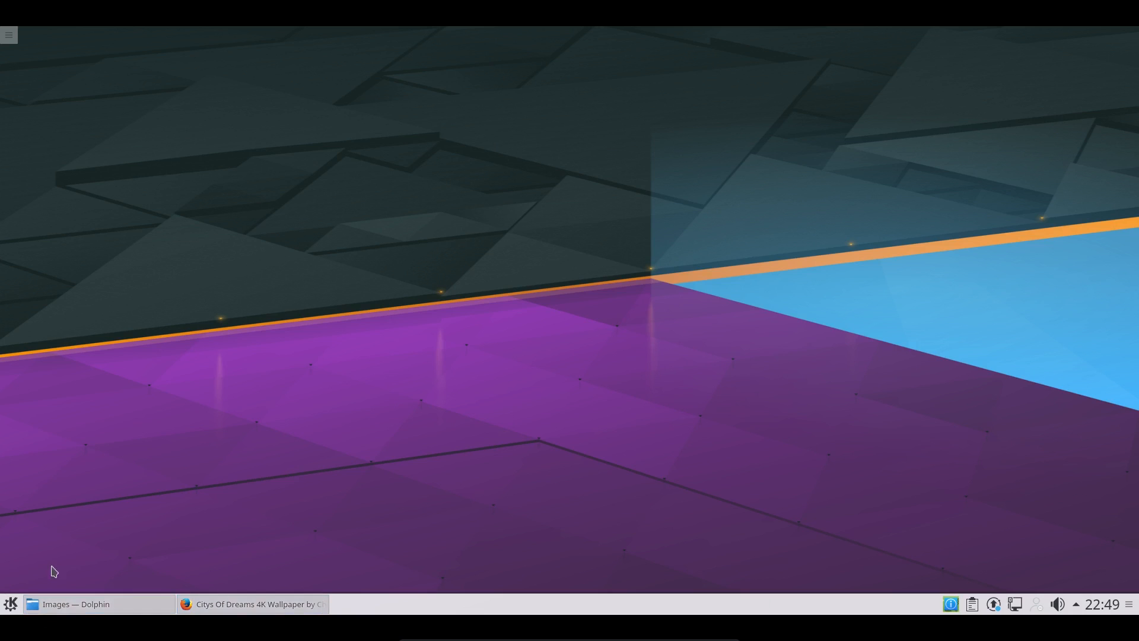
click(11, 603)
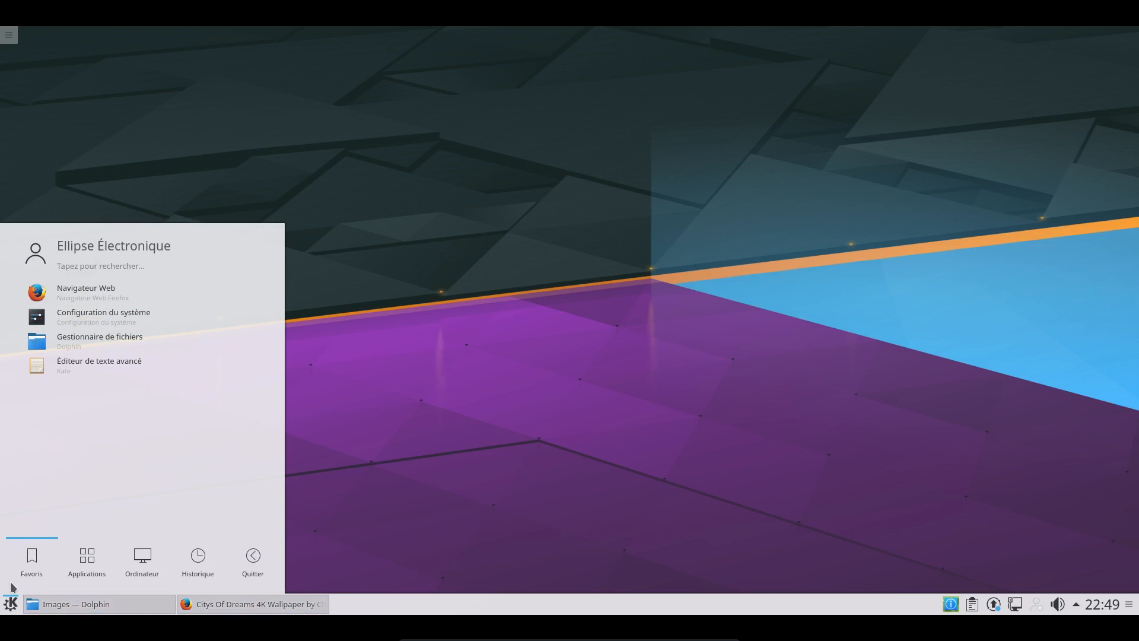
click(10, 604)
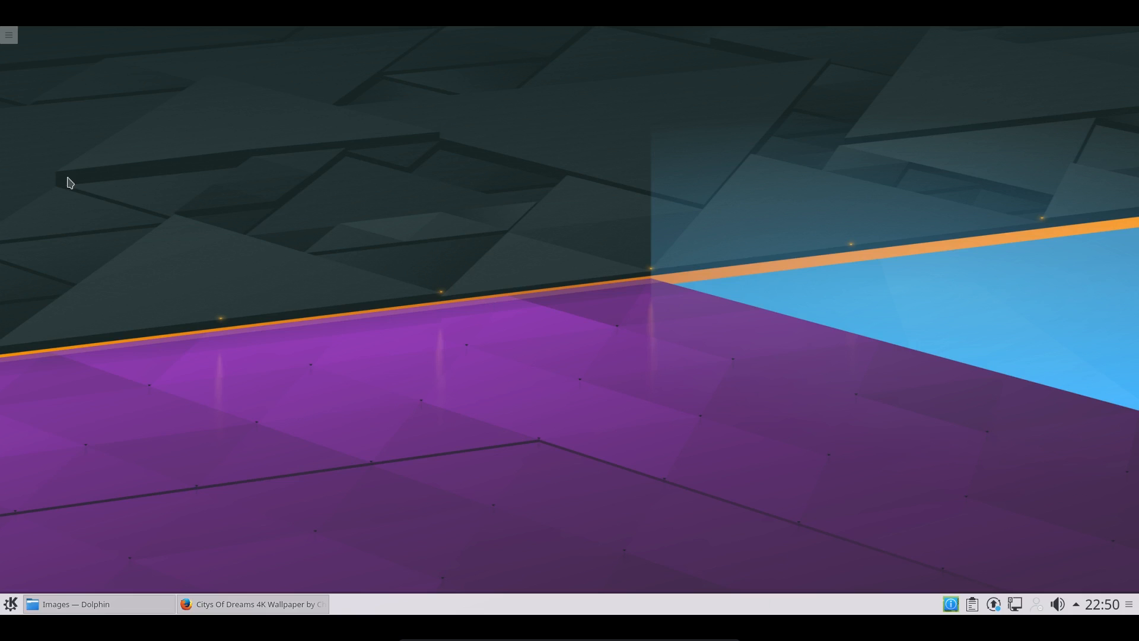
Add the Horloge analogique widget to the upper part of the desktop and close the widget list.
click(9, 34)
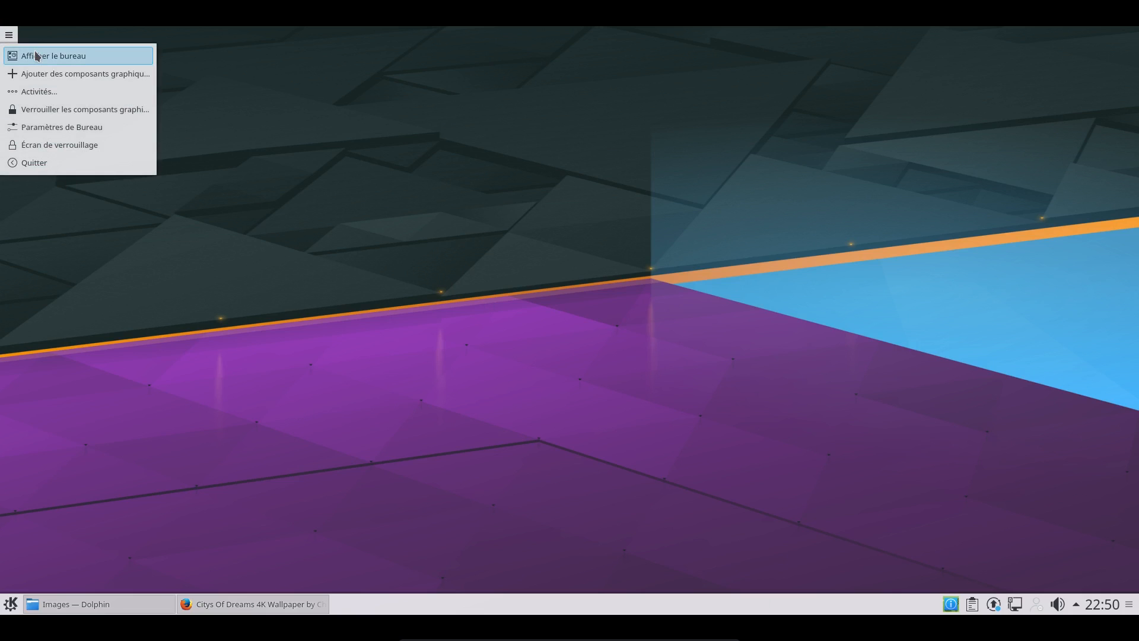
click(198, 149)
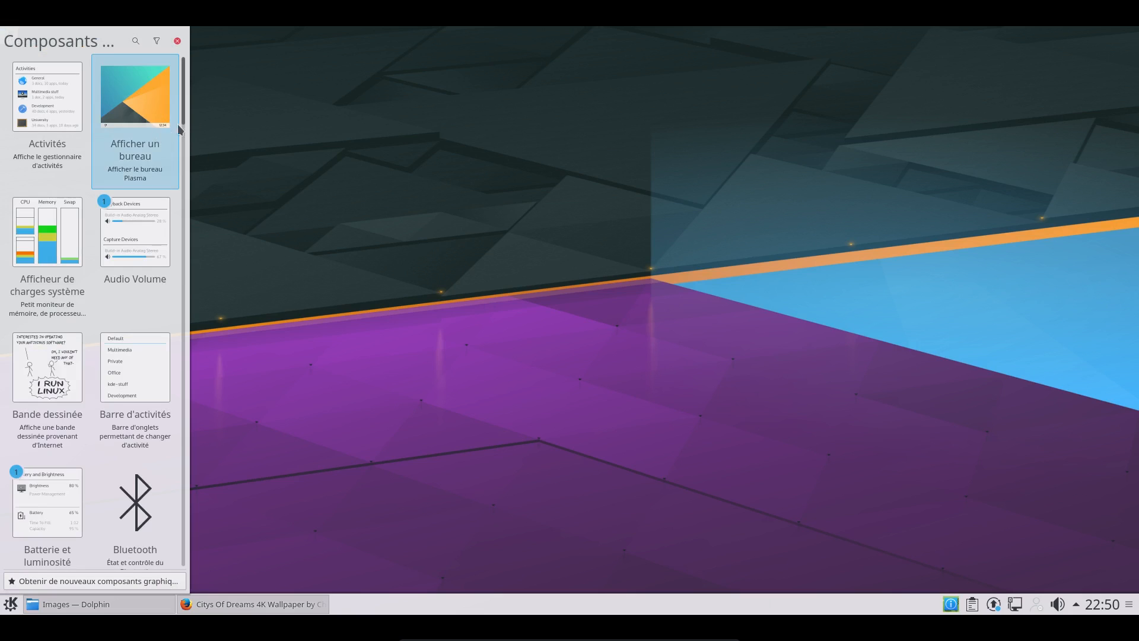
scroll(180, 126, down, 8)
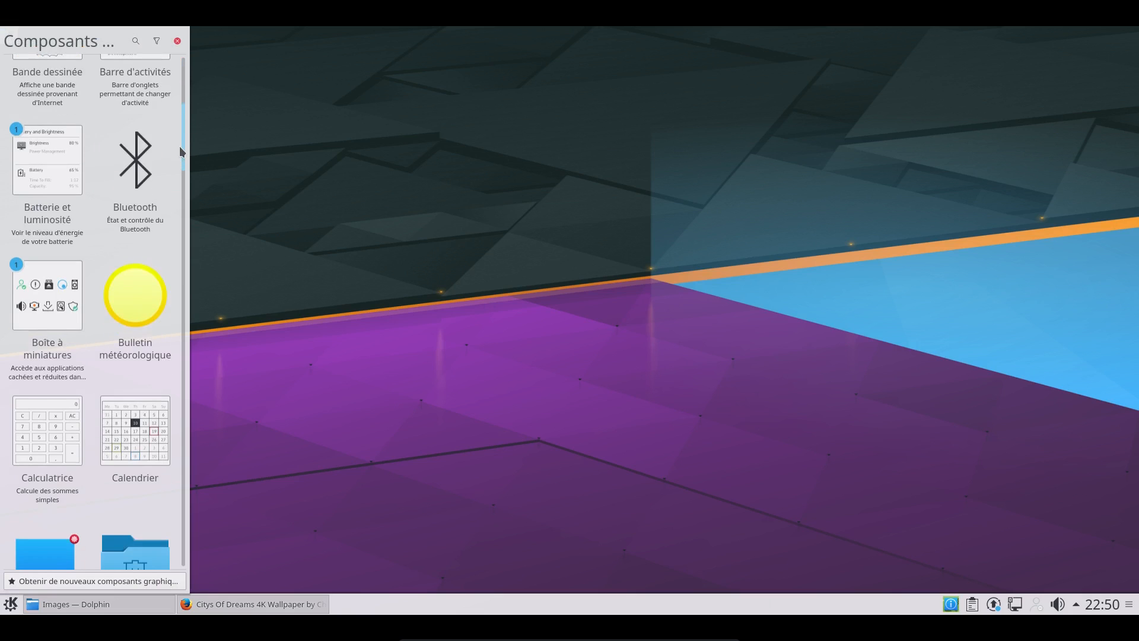
scroll(175, 204, down, 10)
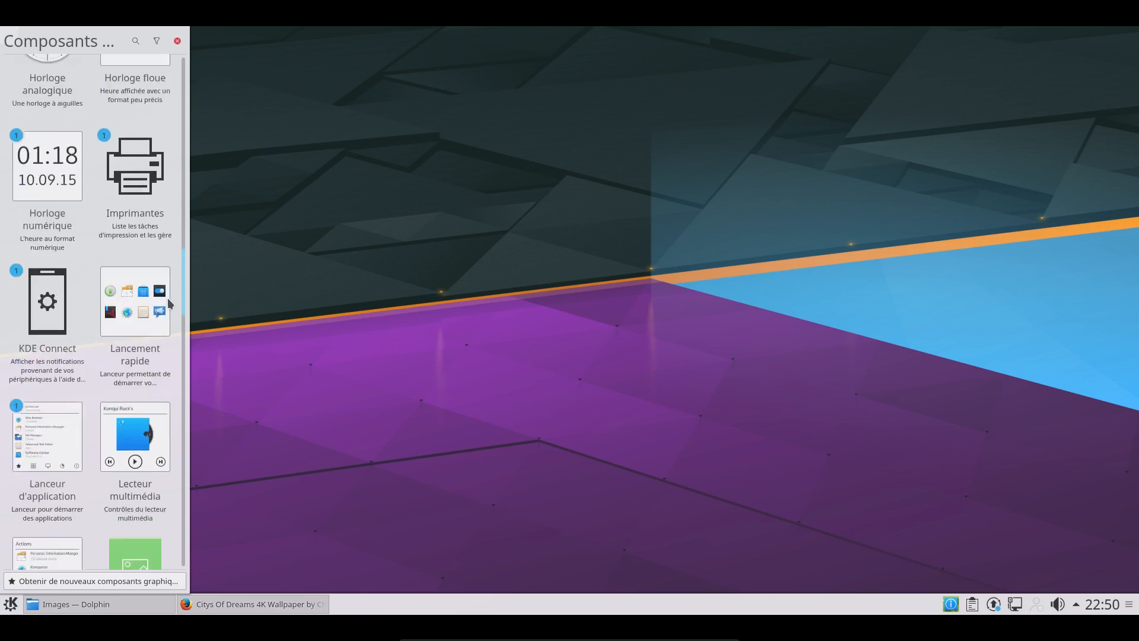
scroll(167, 304, up, 3)
drag(58, 217, 279, 152)
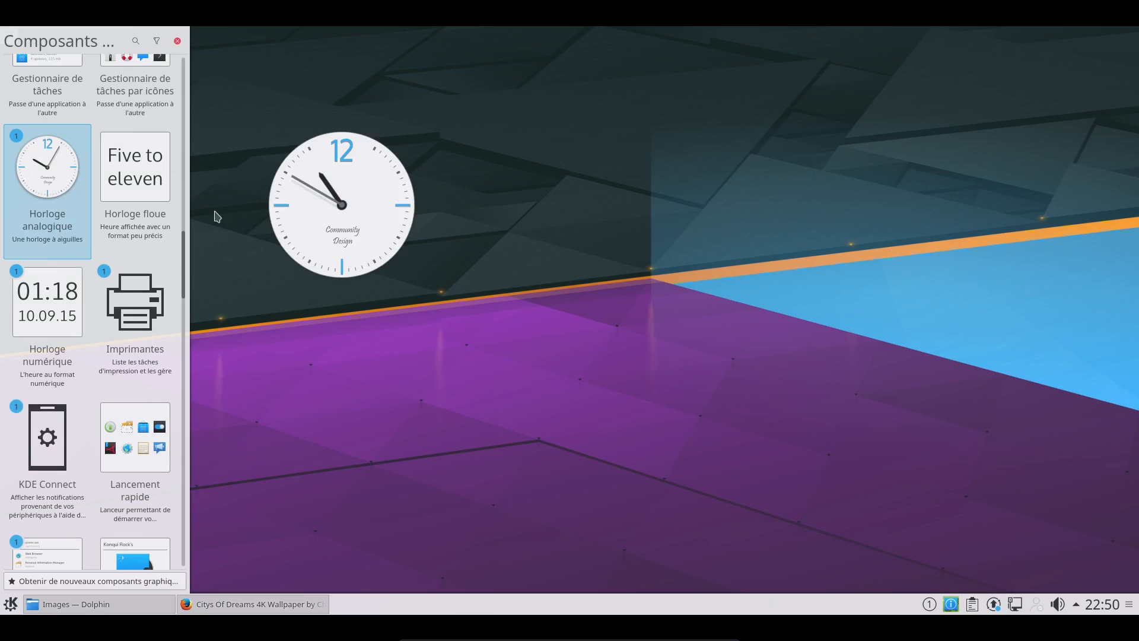
click(177, 40)
click(9, 35)
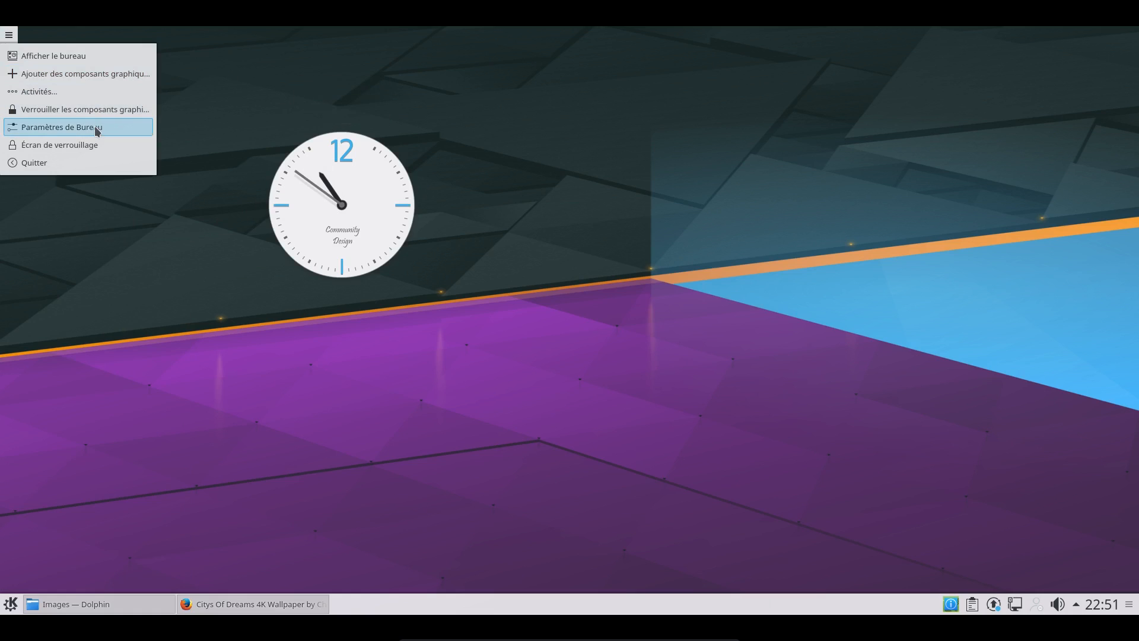
click(143, 300)
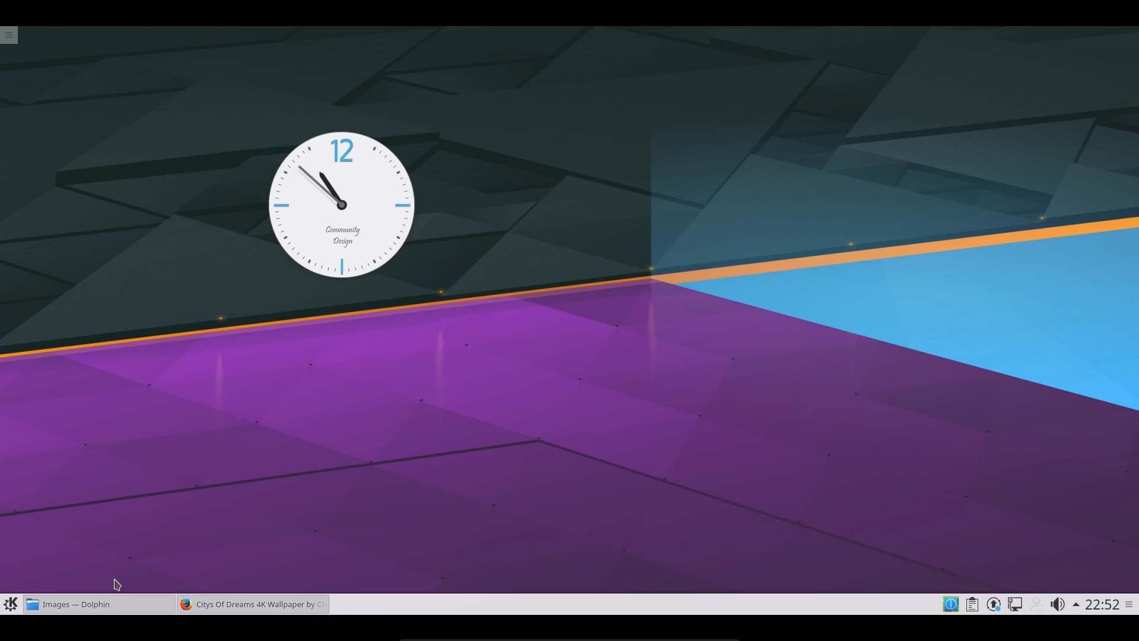
Look through the application launcher's Favoris, Applications, Ordinateur, Historique and Quitter sections and close the launcher.
click(10, 604)
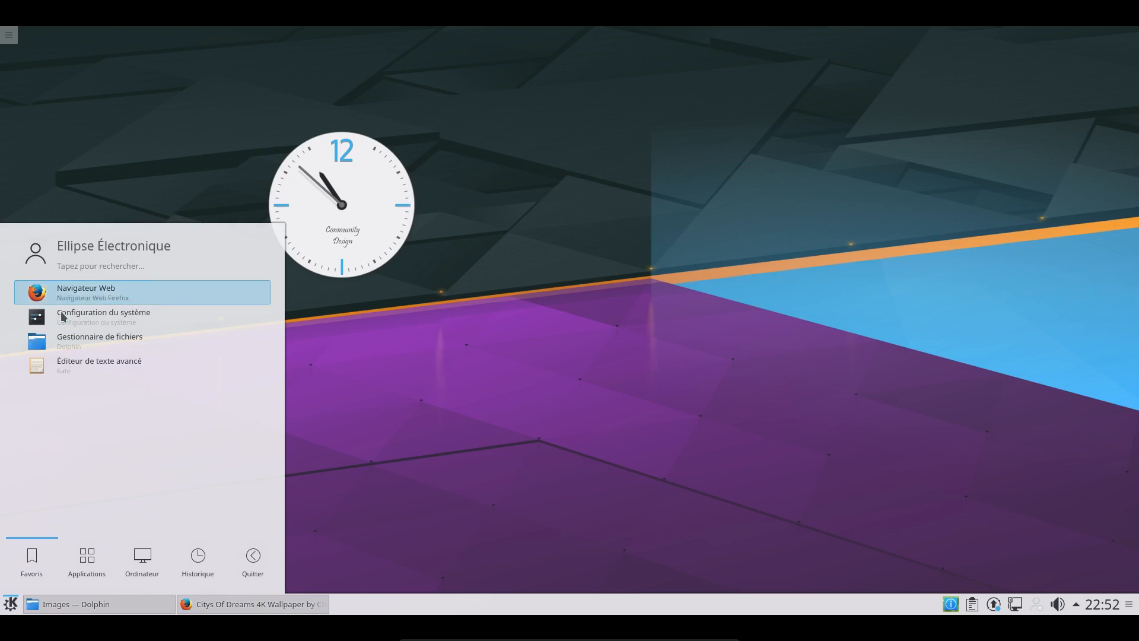
click(87, 561)
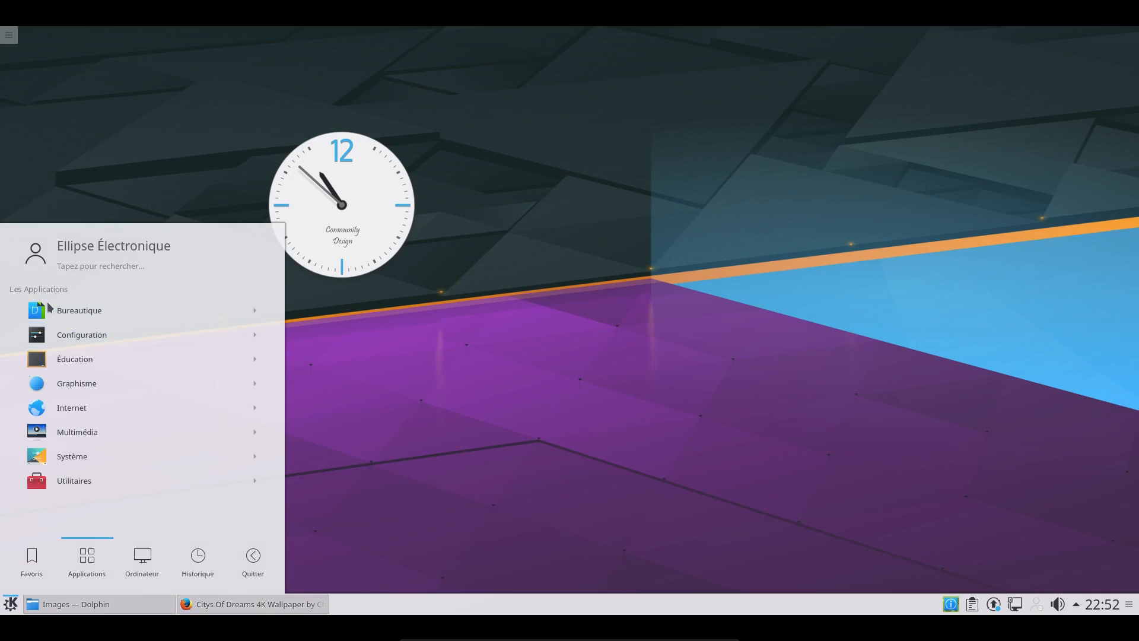
click(32, 558)
click(101, 550)
click(147, 553)
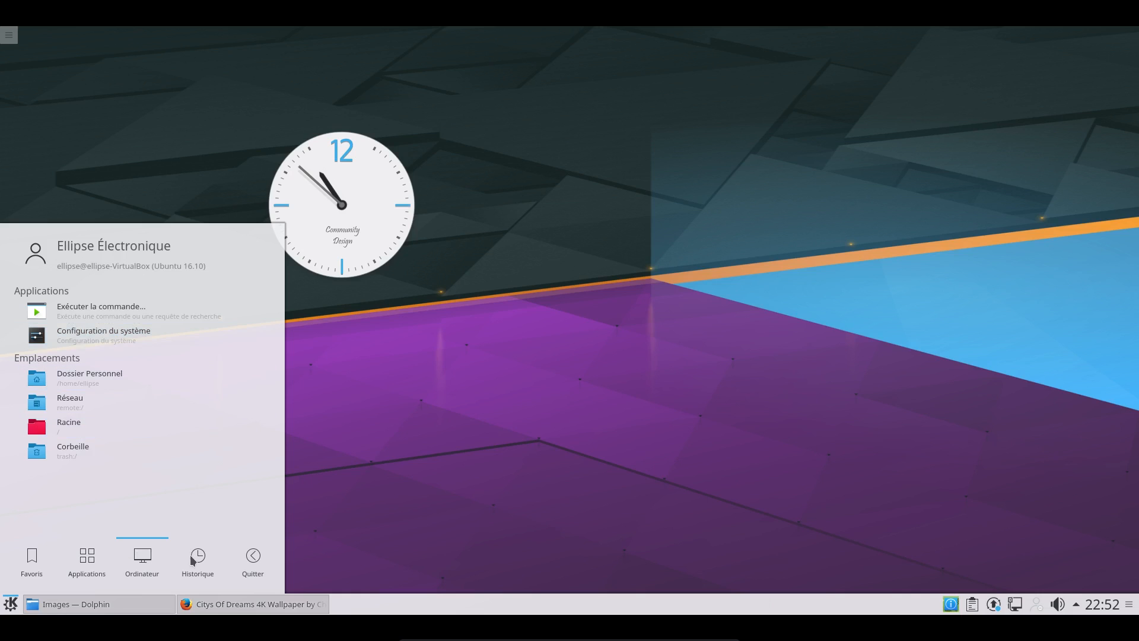
mouse_move(198, 561)
mouse_move(250, 561)
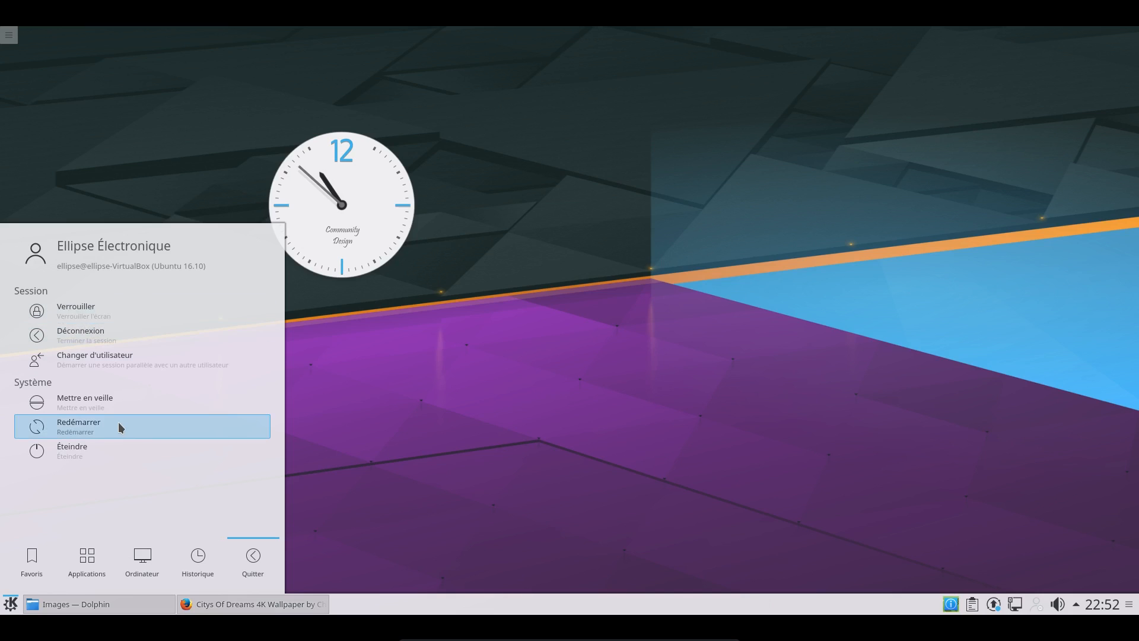
mouse_move(43, 561)
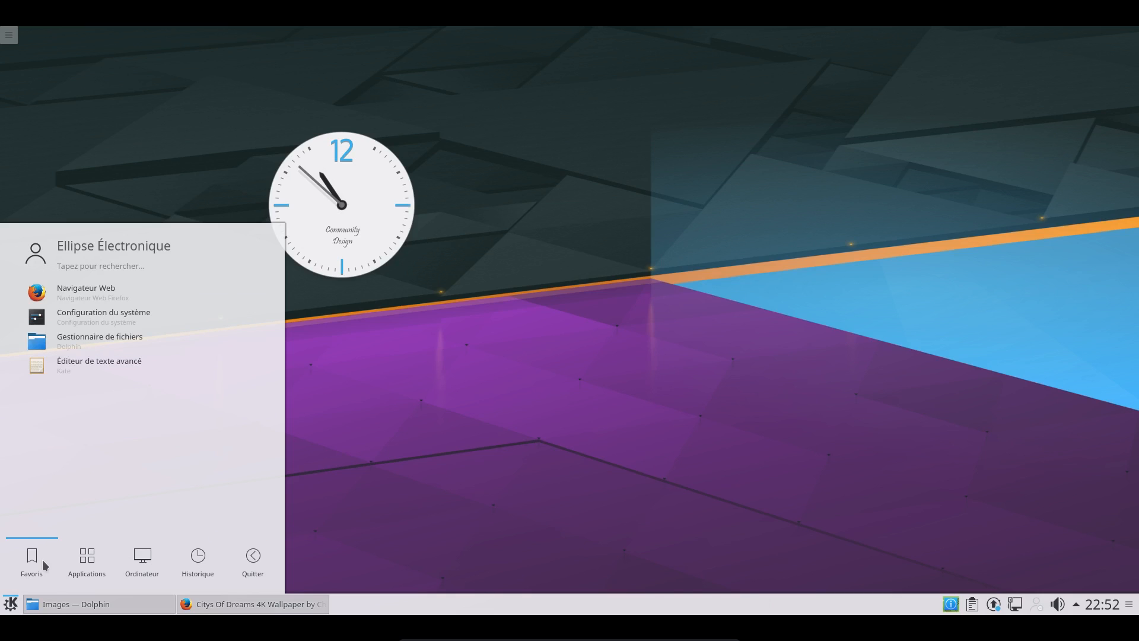
mouse_move(135, 553)
click(411, 419)
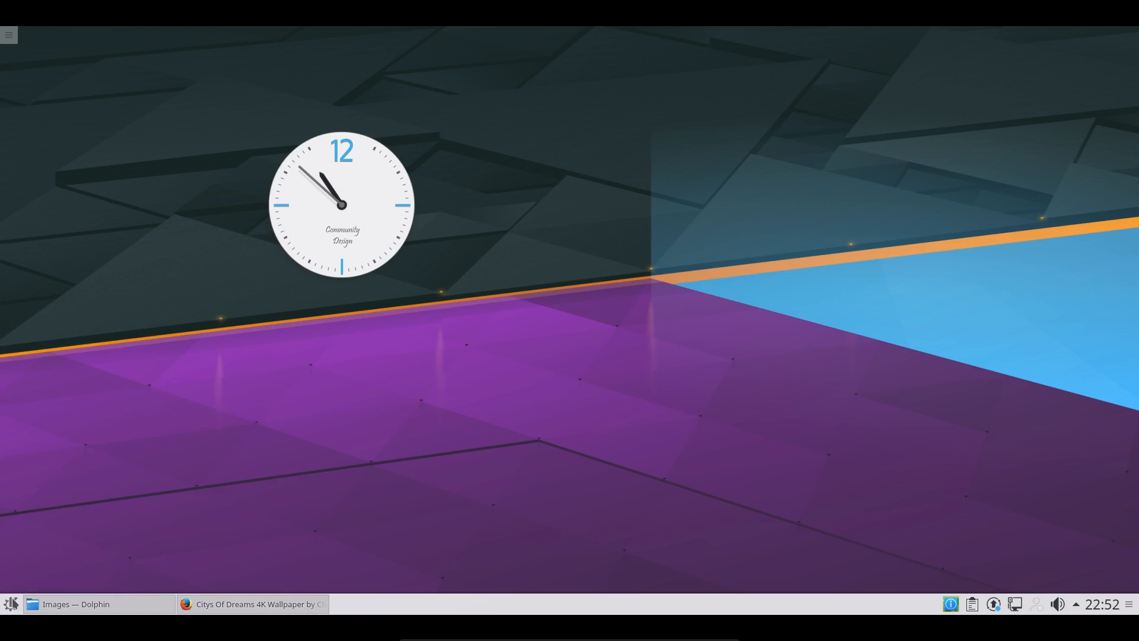
Replace the application launcher with the alternative Menu des applications and try out its cascading menu.
right_click(10, 604)
click(50, 570)
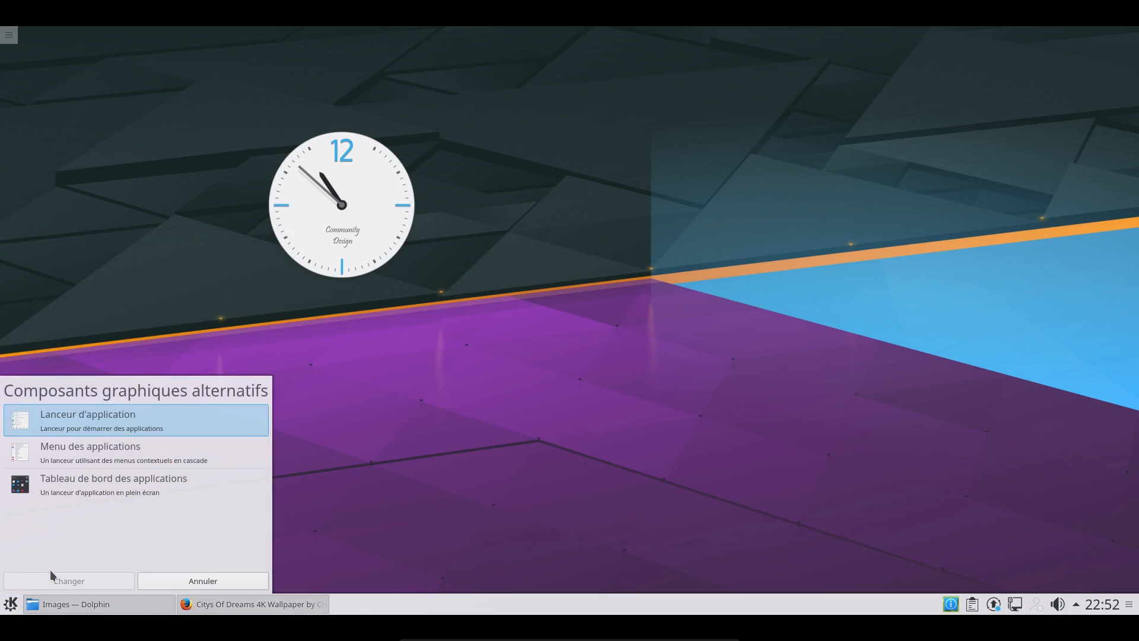
click(72, 439)
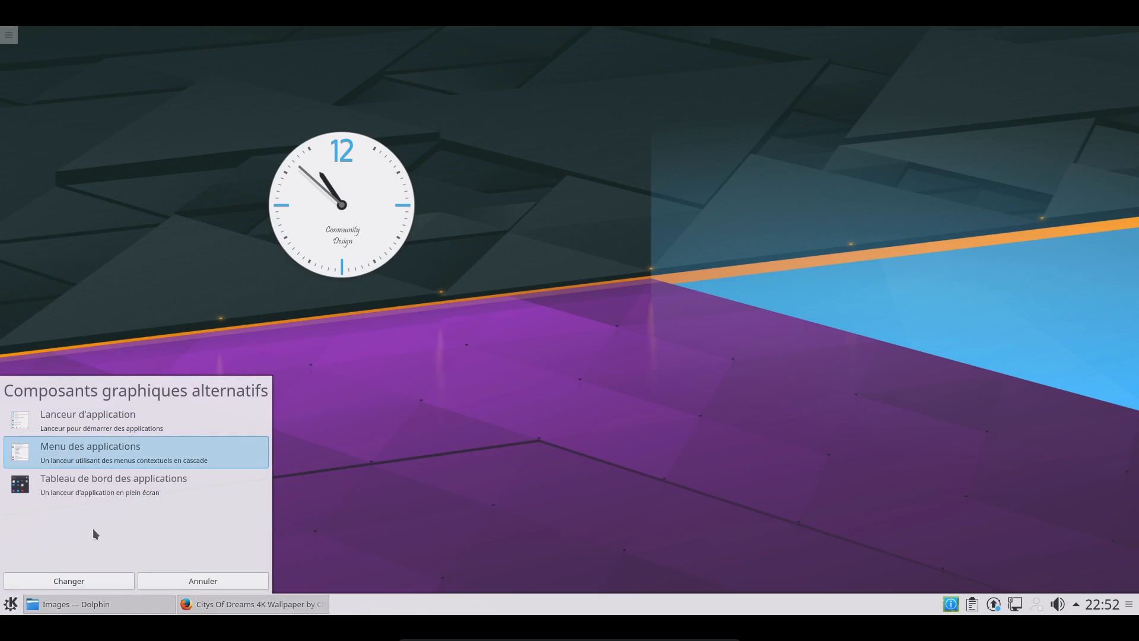
click(69, 580)
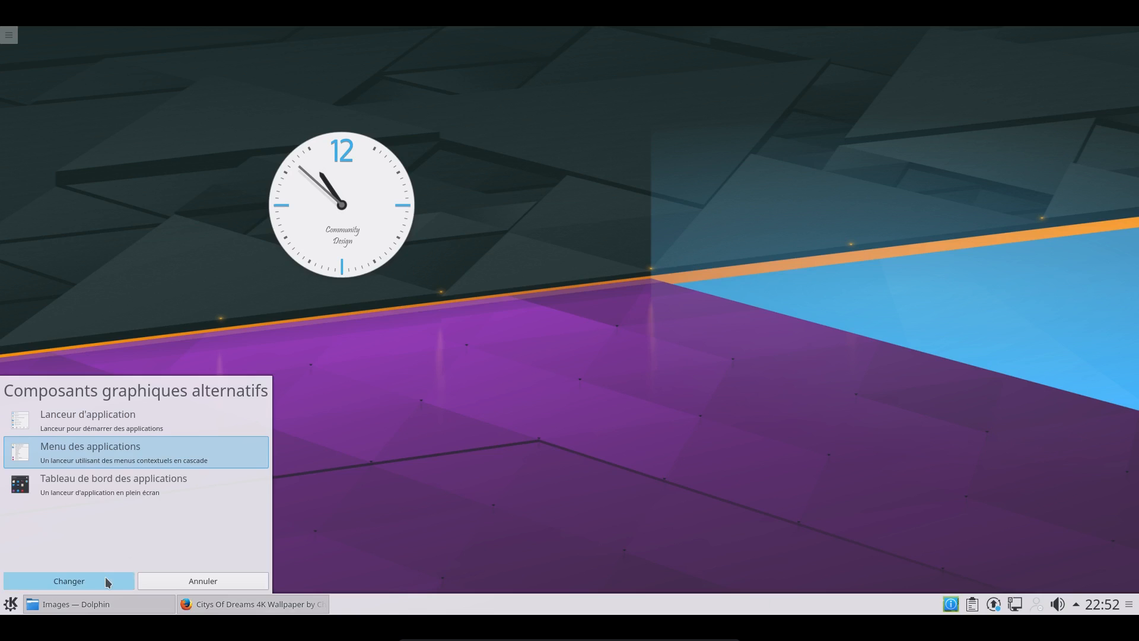
click(12, 604)
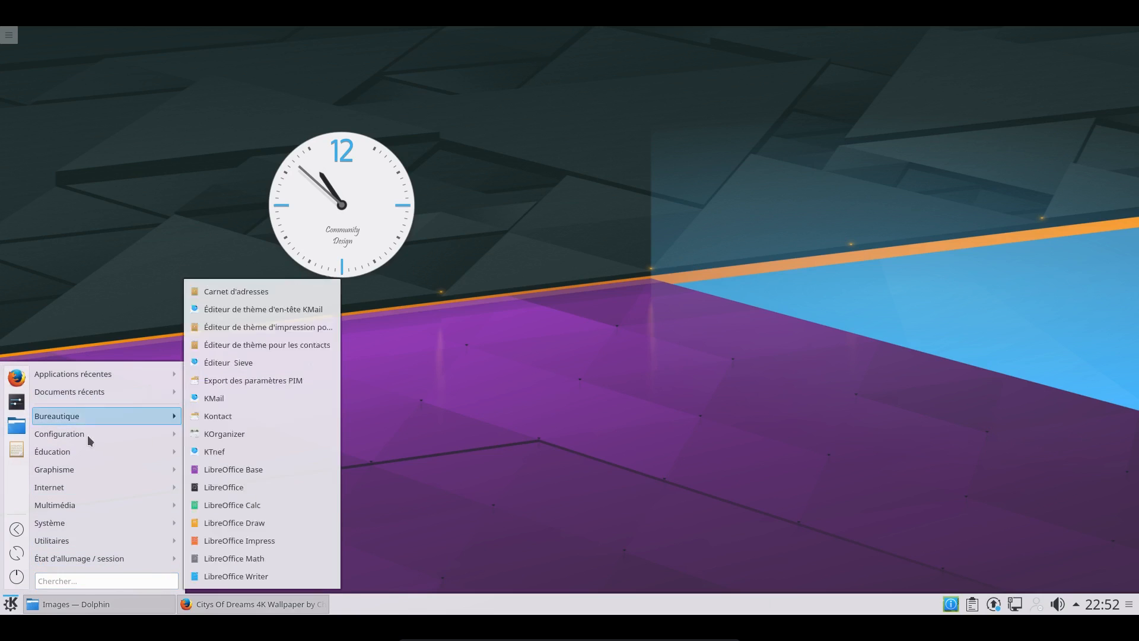
click(10, 607)
Replace the application launcher with the full-screen Tableau de bord des applications and open it.
right_click(8, 609)
click(30, 572)
click(89, 487)
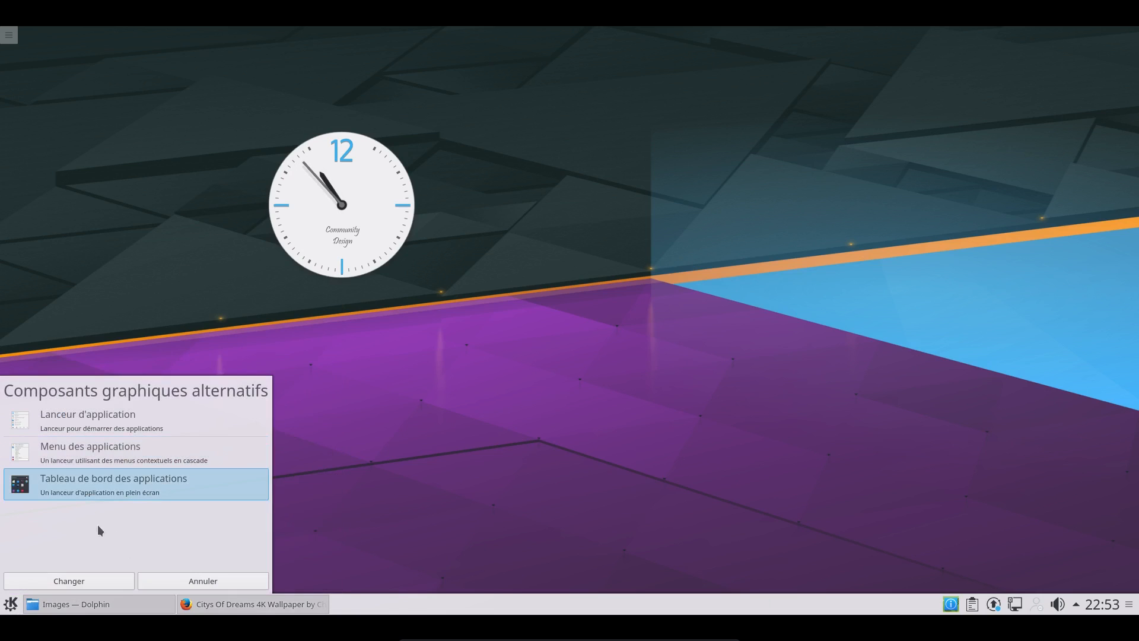
click(97, 583)
click(11, 610)
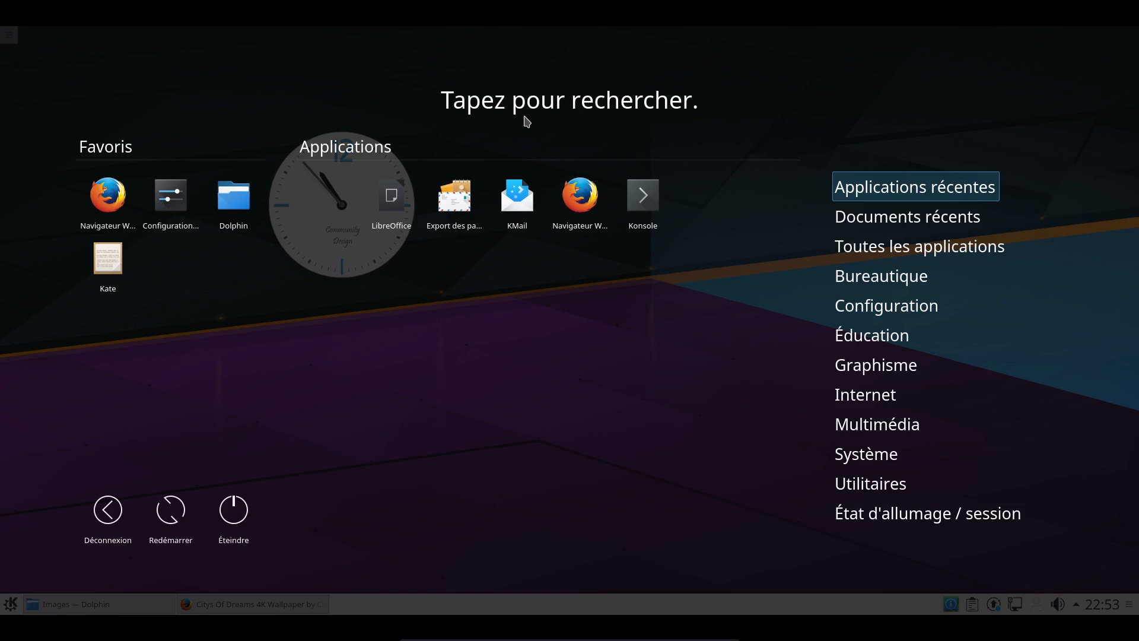
Search the application dashboard for "fire", clear the search and close the dashboard.
text(fire)
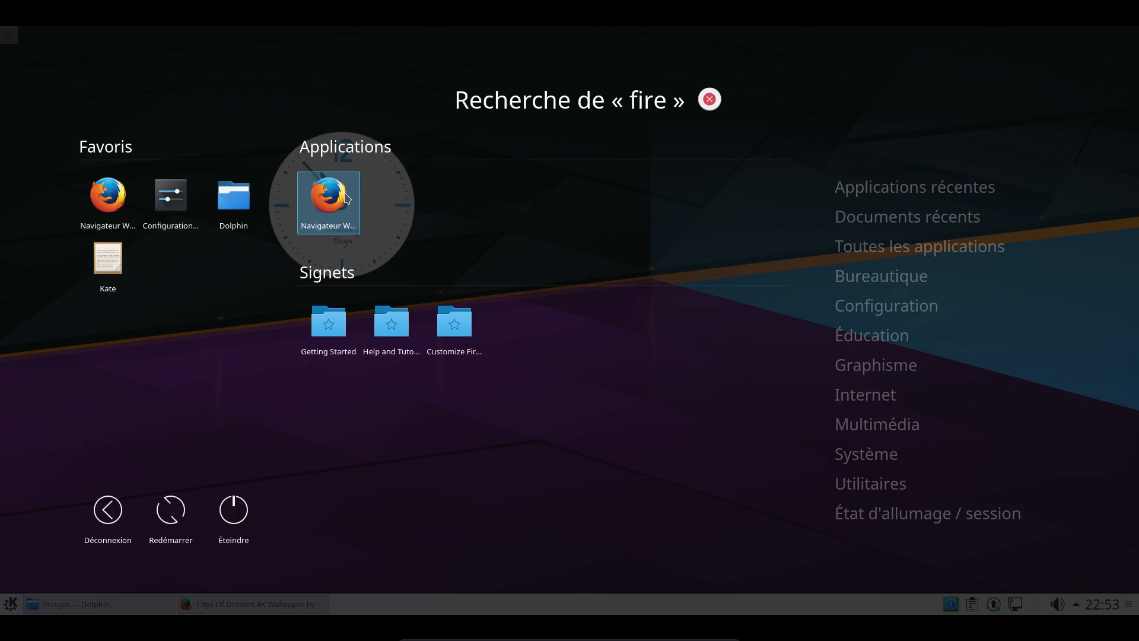
key(BackSpace)
key(BackSpace)
key(BackSpace)
key(BackSpace)
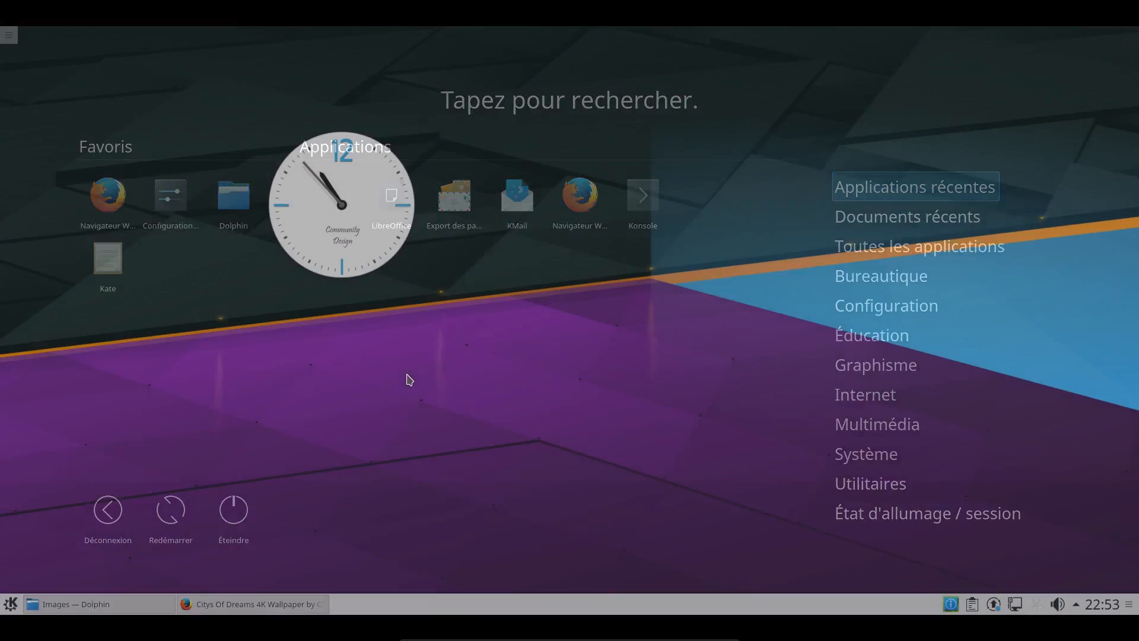
click(409, 381)
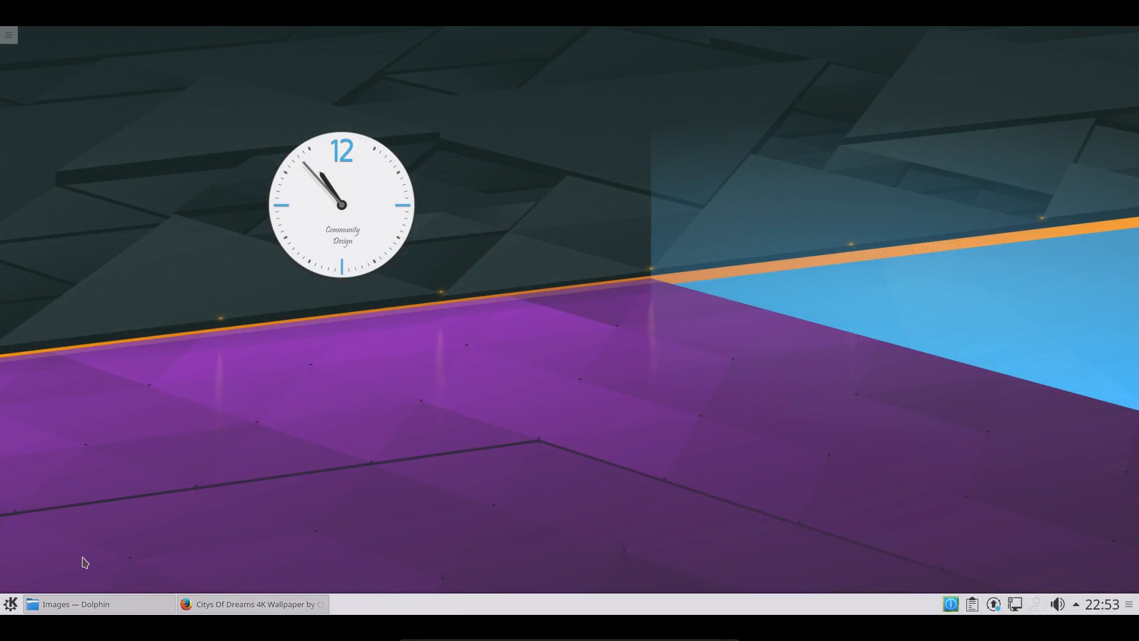
Check the wallpaper file in the Images folder and open that image by searching the application dashboard for "city".
click(94, 605)
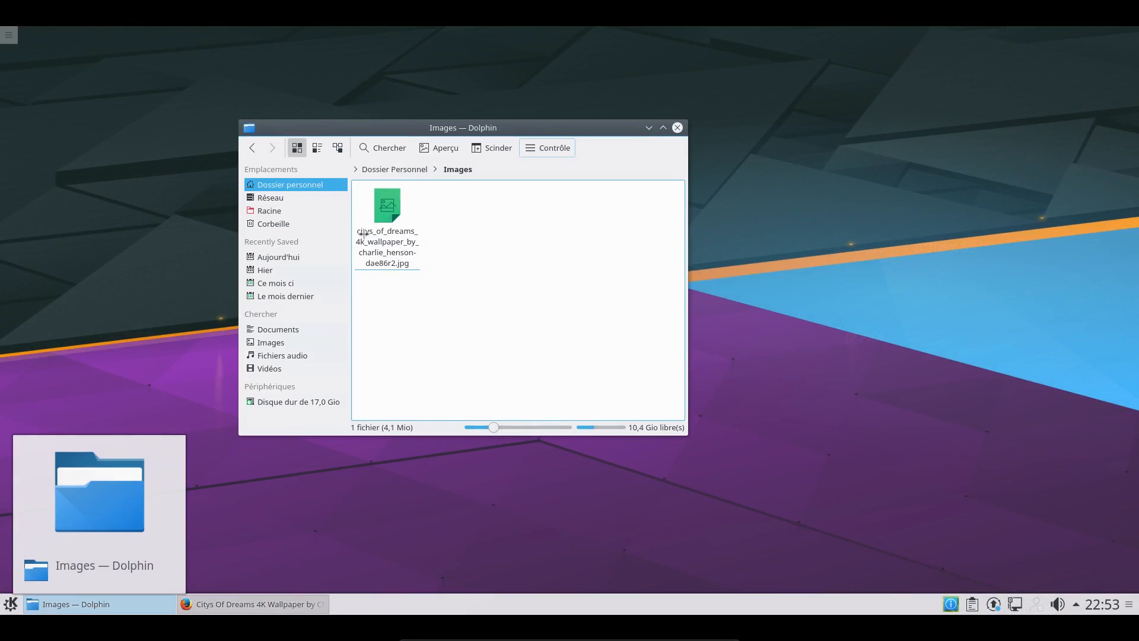
click(157, 604)
click(13, 604)
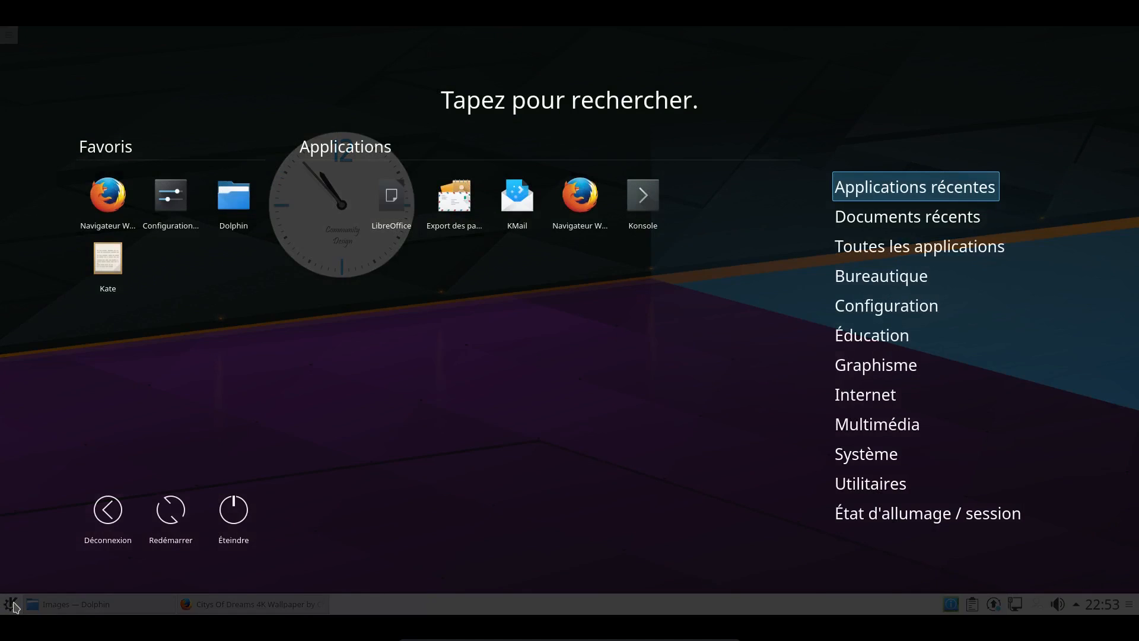
text(city)
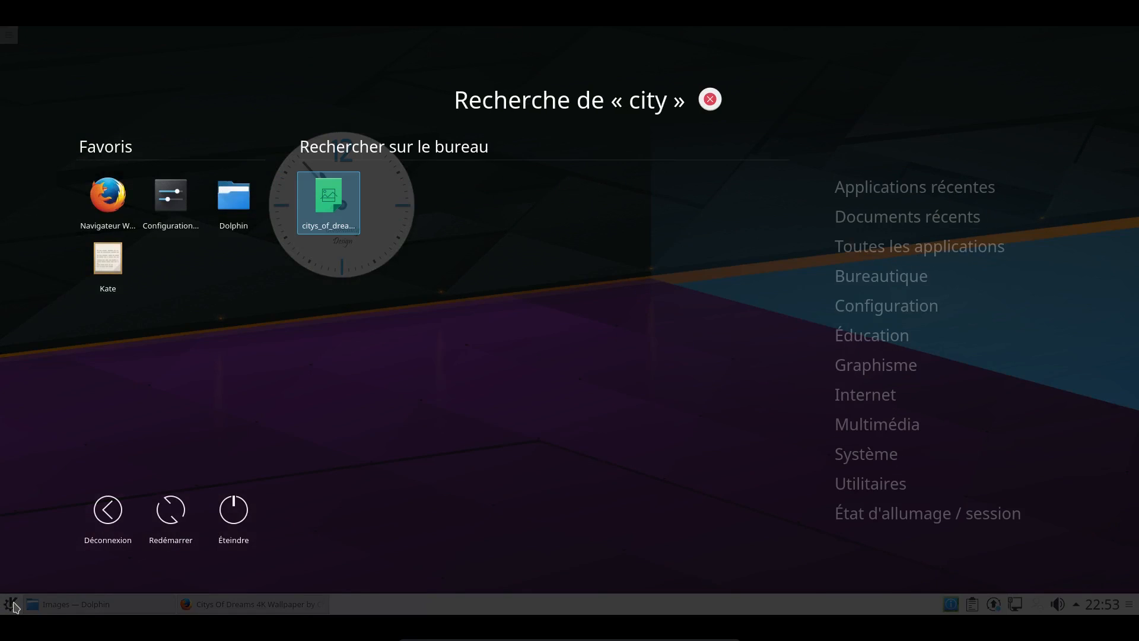
click(330, 212)
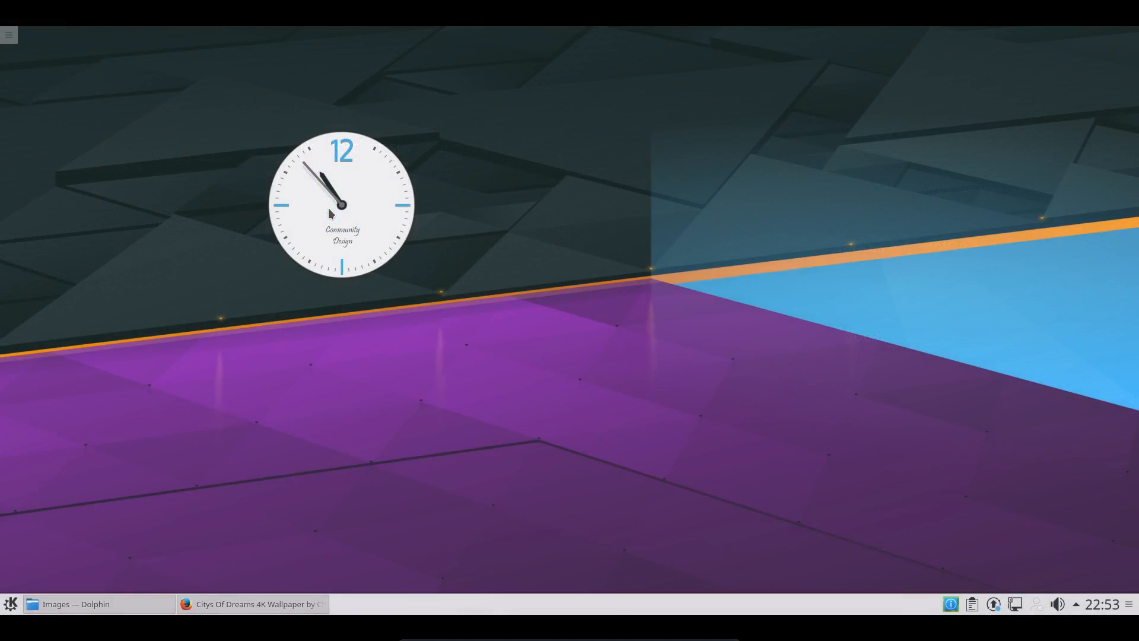
Move the Gwenview window towards the middle of the desktop and maximize it.
drag(304, 36, 617, 206)
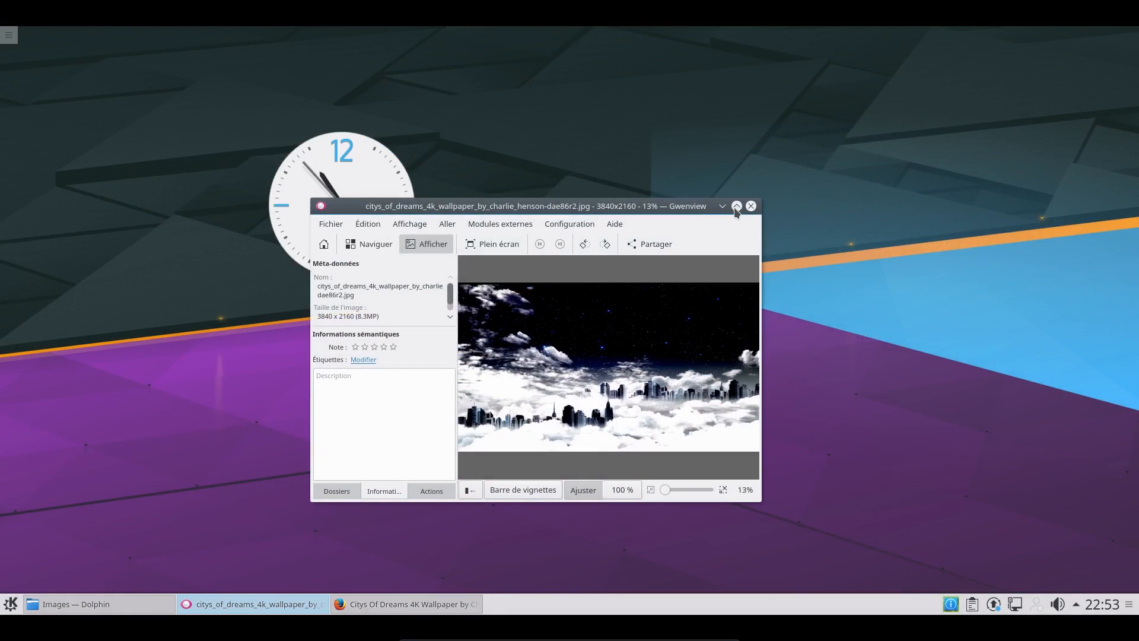
click(736, 206)
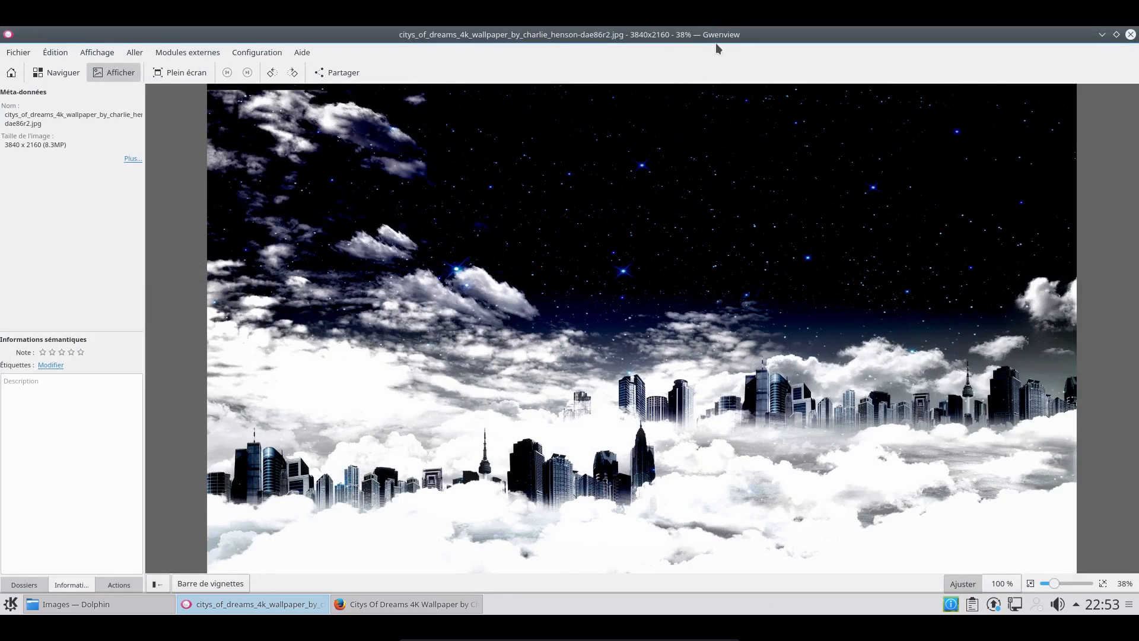
View the information about Gwenview and its licence, and close the About dialog.
click(302, 52)
click(350, 161)
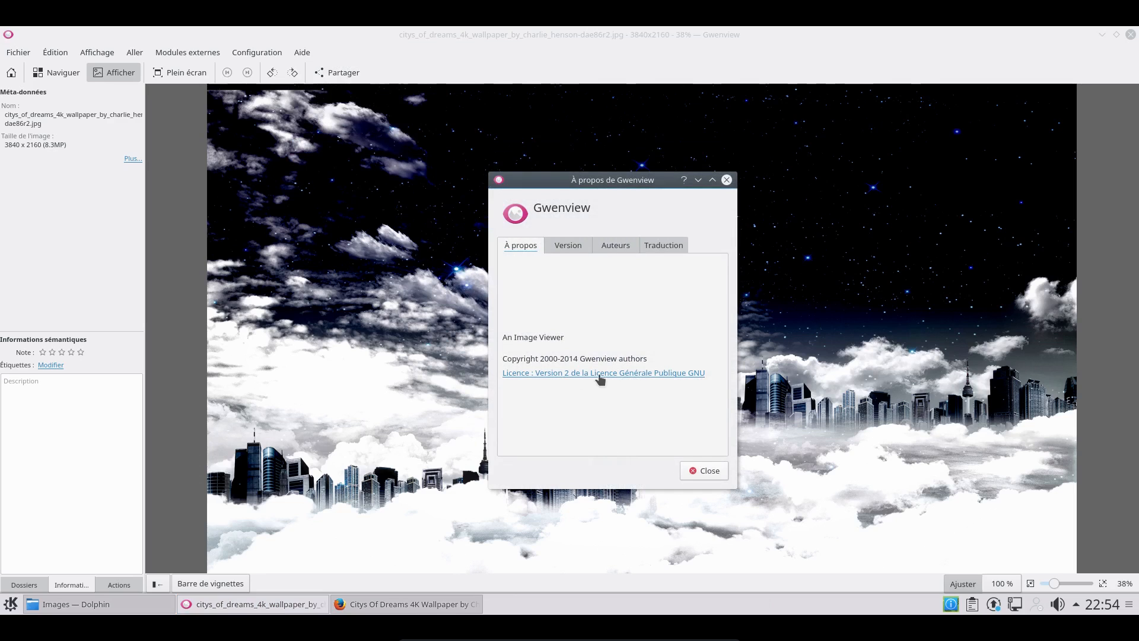
click(715, 471)
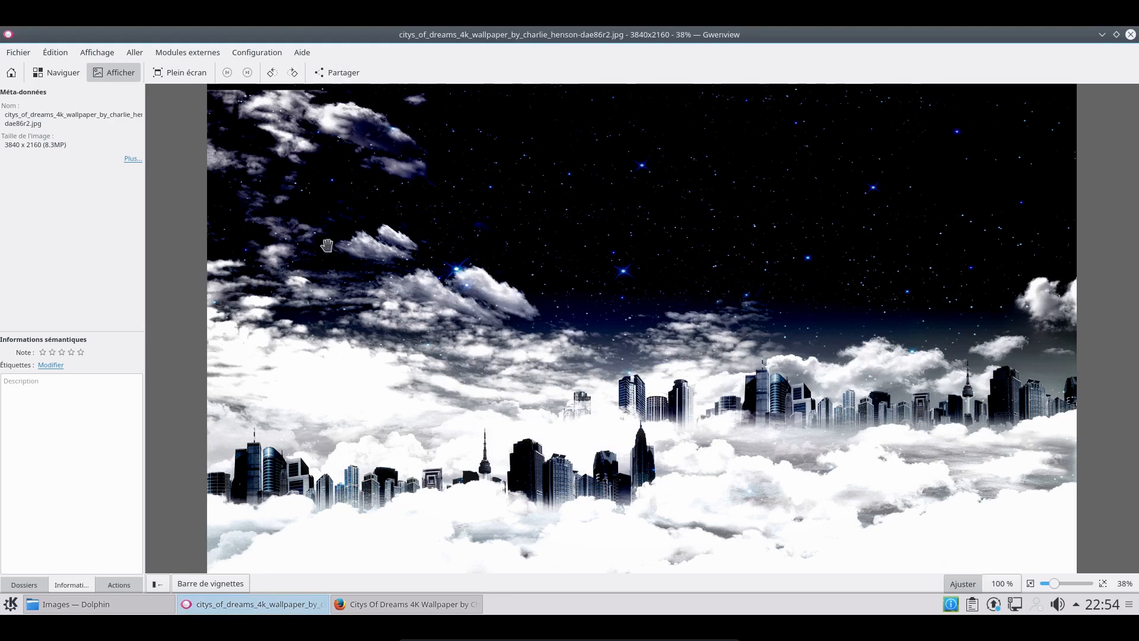
click(110, 55)
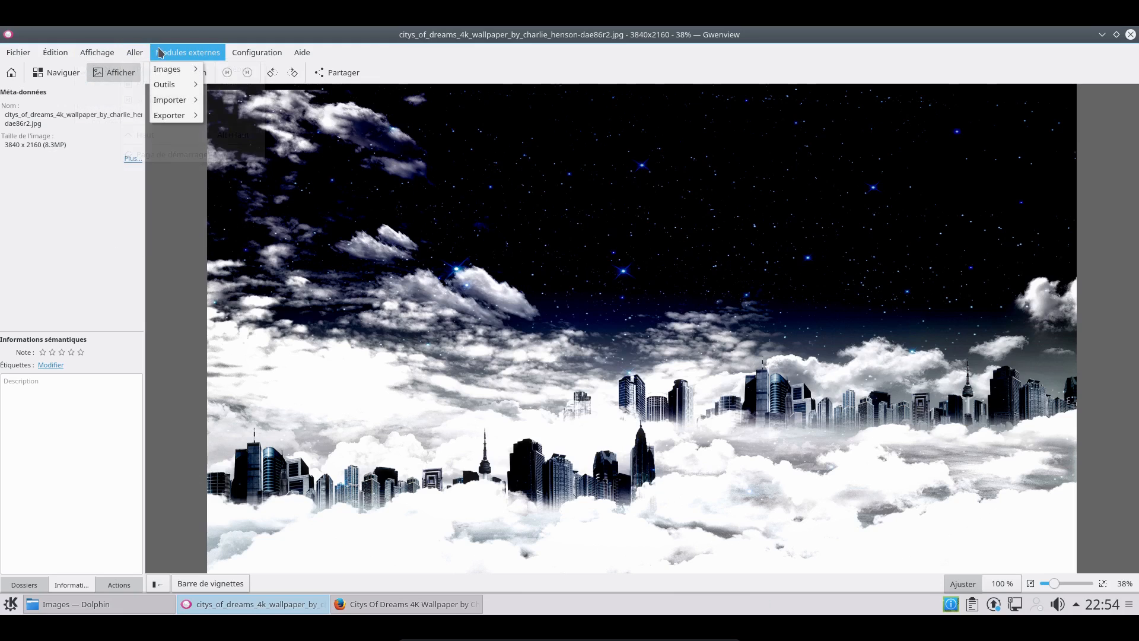
click(17, 72)
click(17, 53)
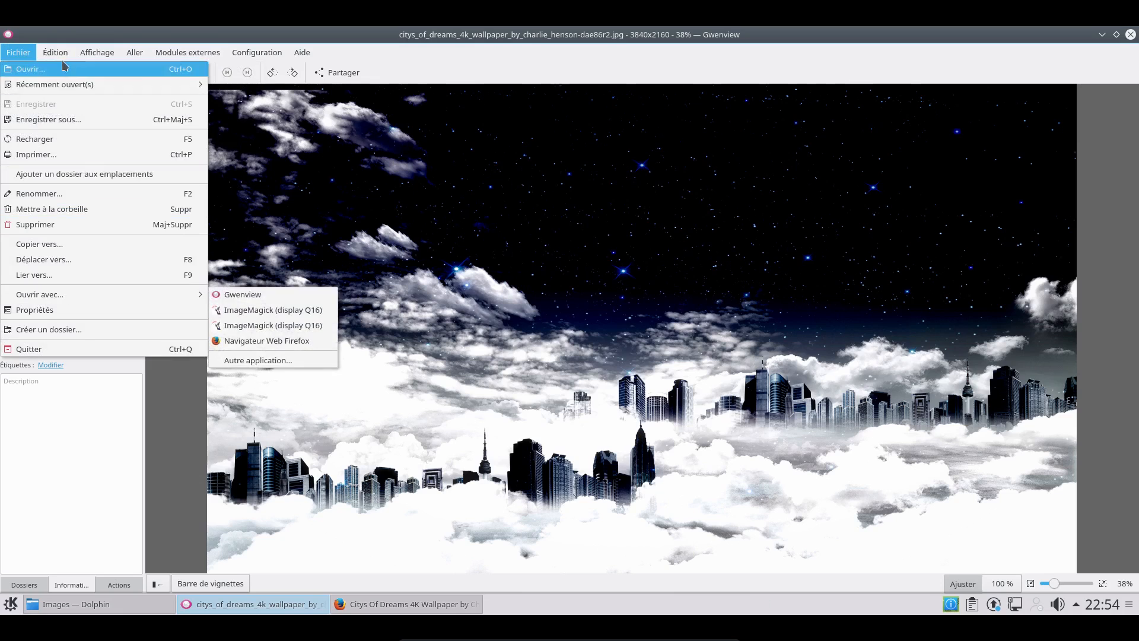
mouse_move(56, 52)
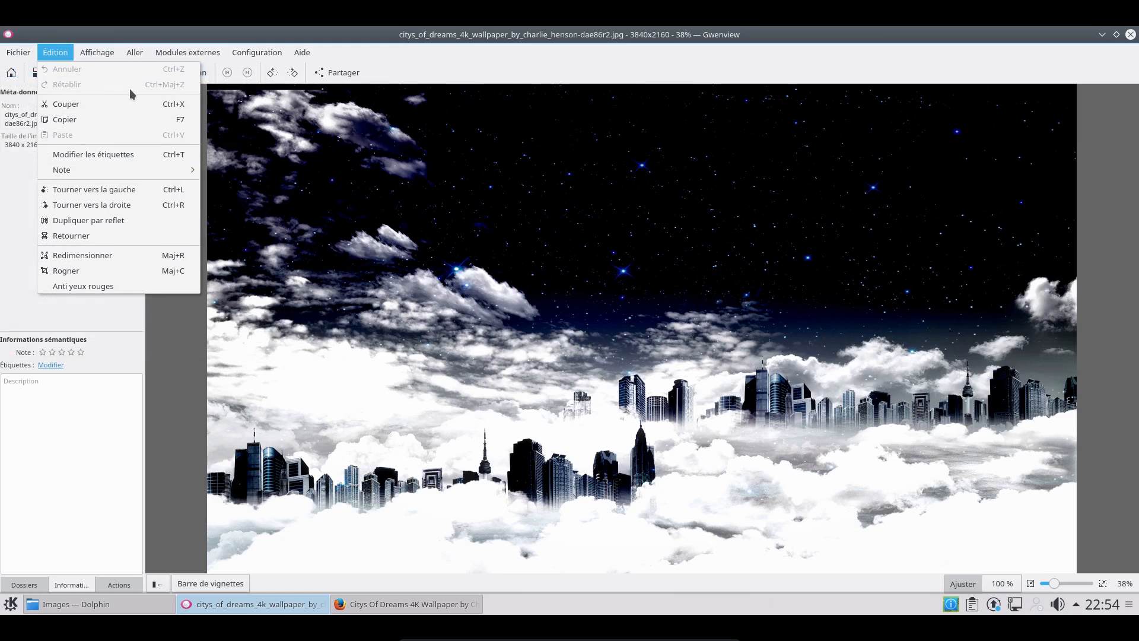
View the wallpaper image in full screen and close Gwenview.
click(326, 115)
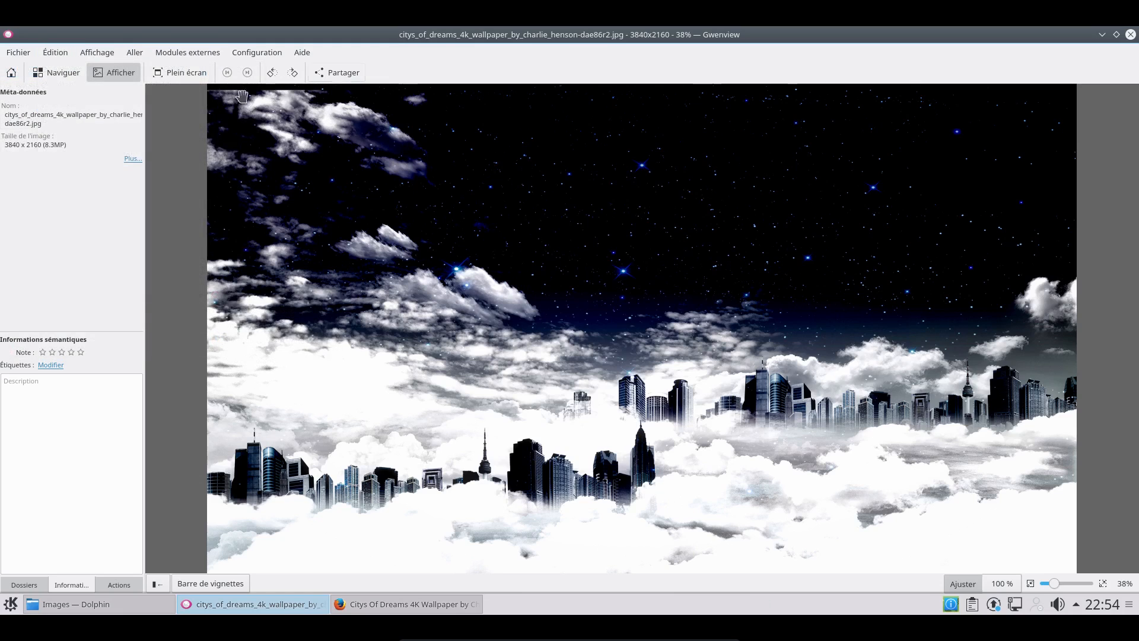
click(180, 72)
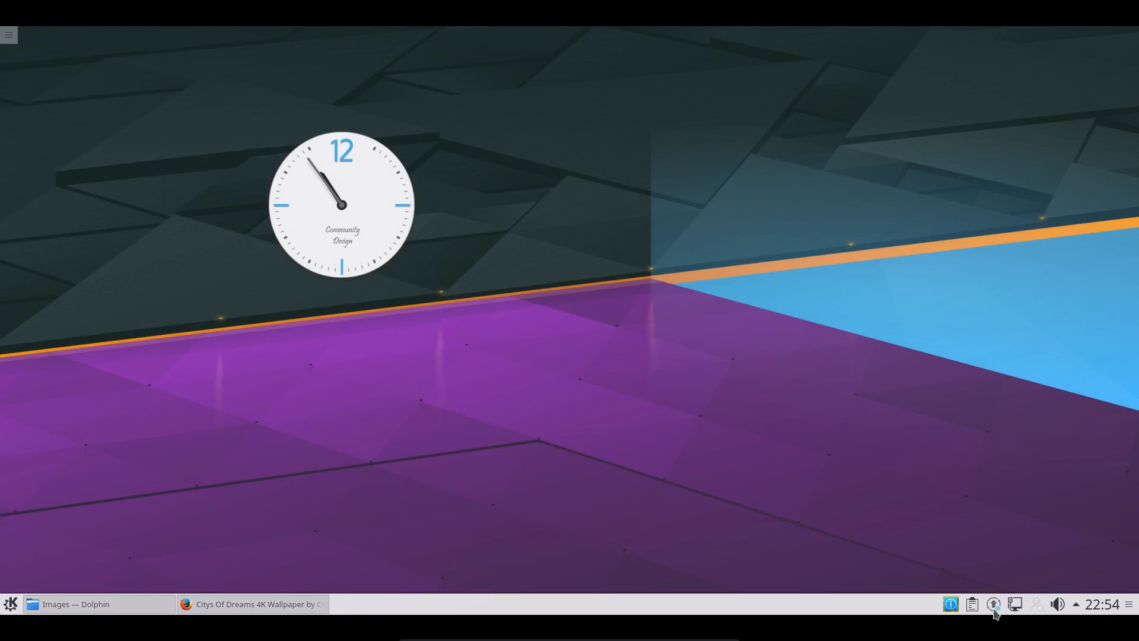
View the clipboard history and the KDE Connect status among the system tray notifications, and close the popup.
click(973, 610)
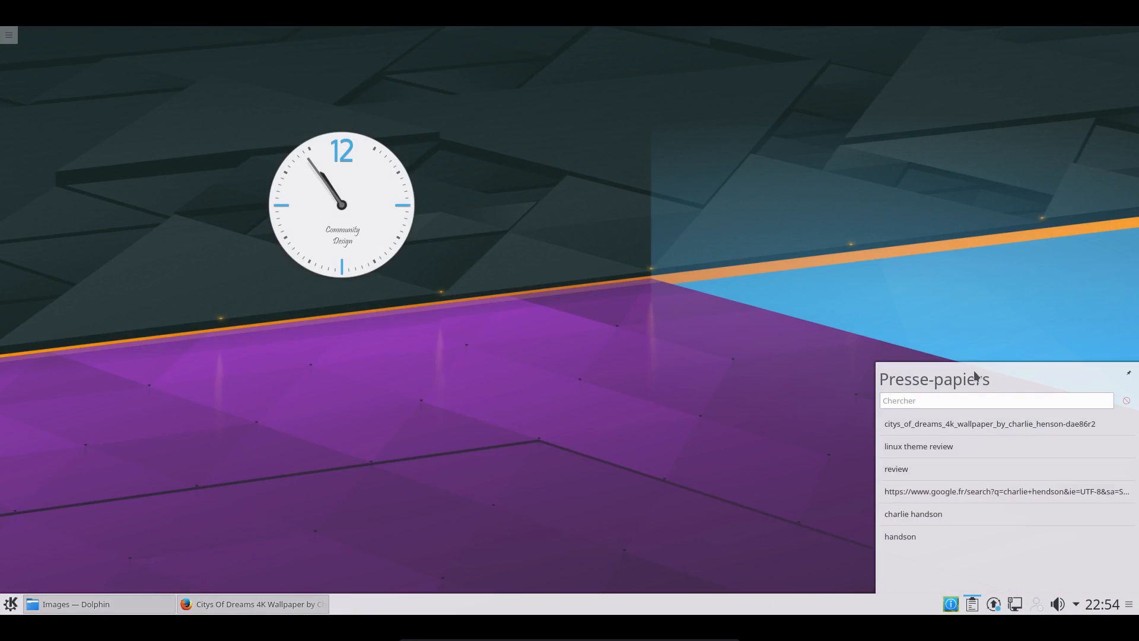
click(976, 605)
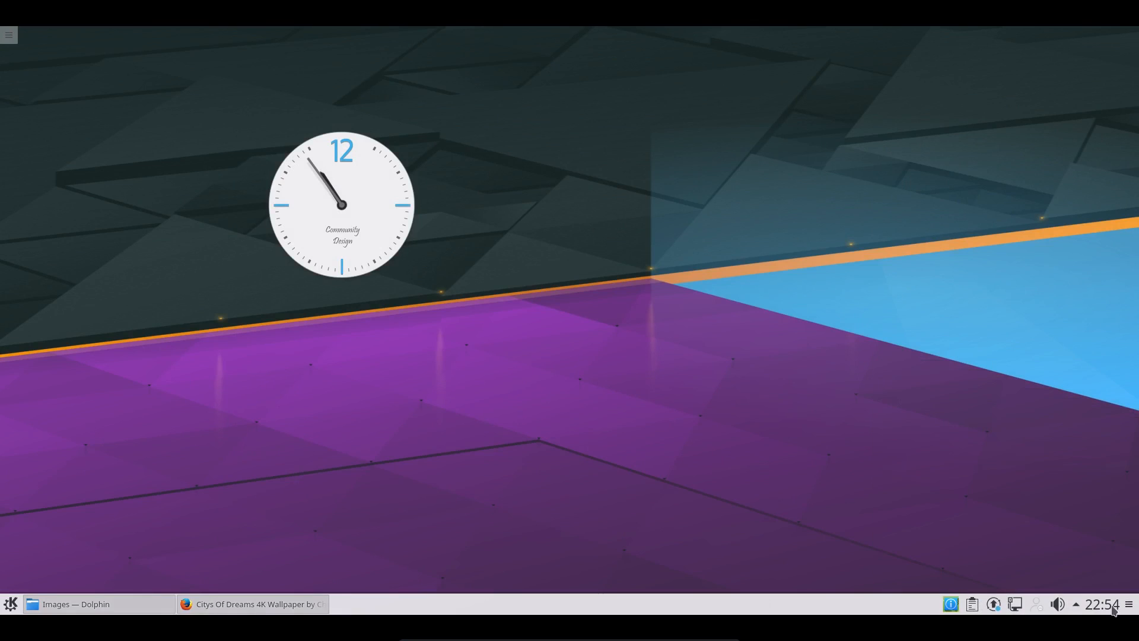
click(1076, 604)
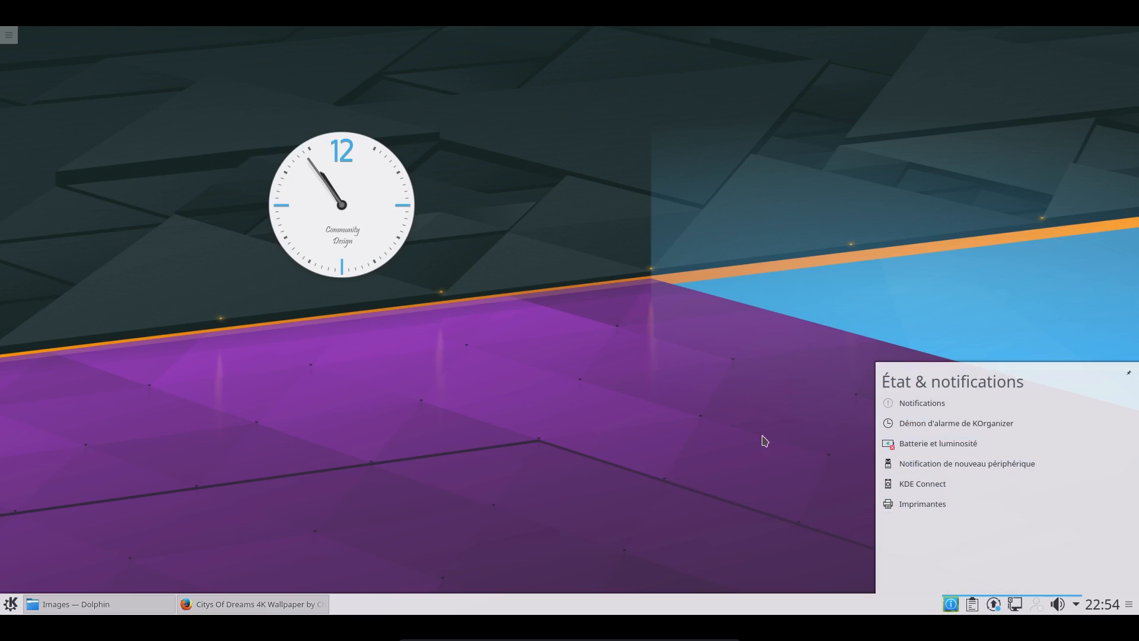
click(886, 482)
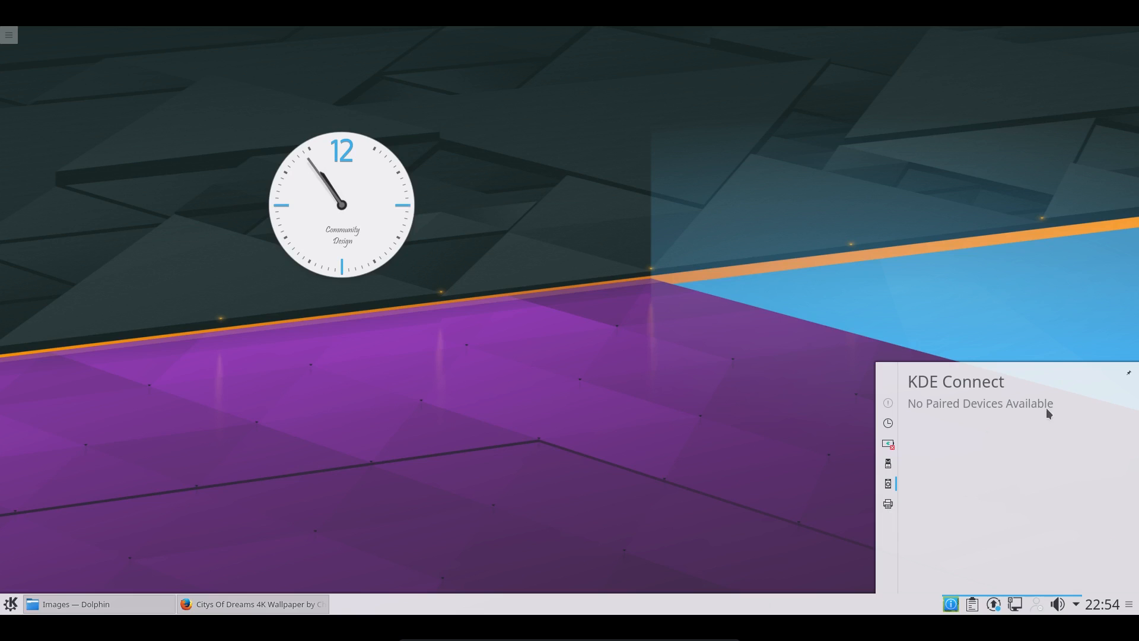
click(553, 393)
Search the application dashboard for "kde co" and open the KDE Connect settings.
click(12, 600)
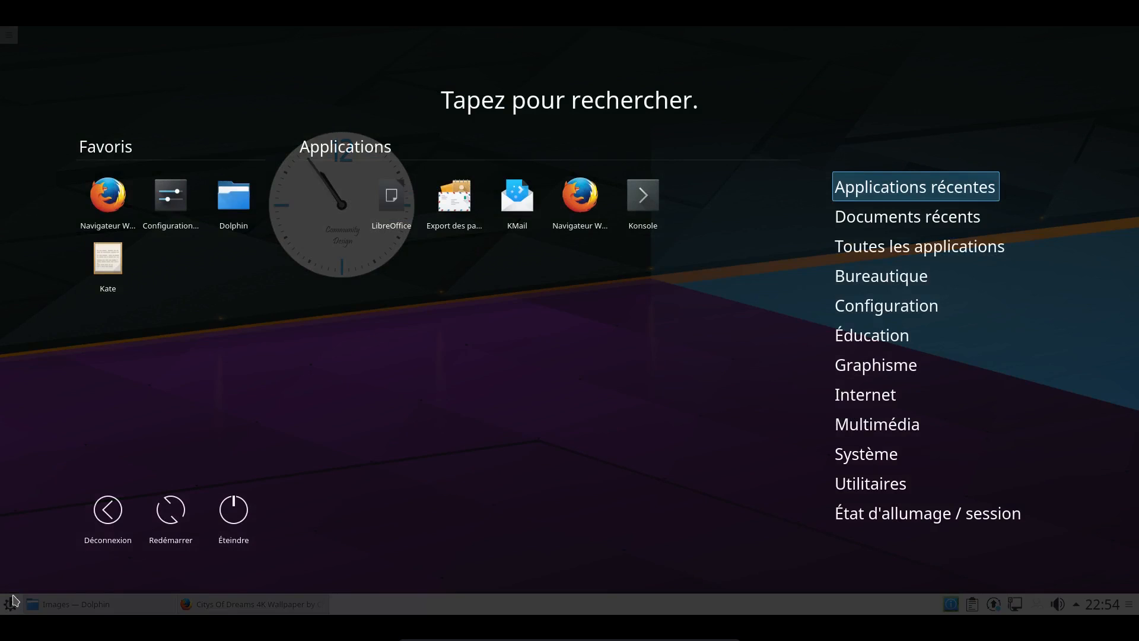
text(kde)
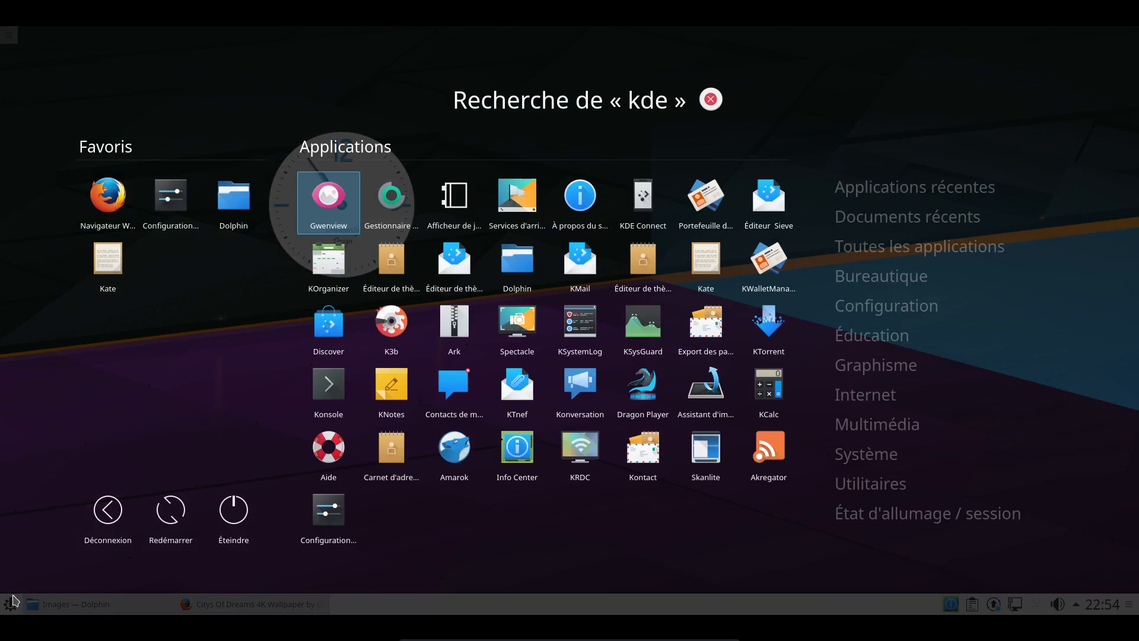
text( co)
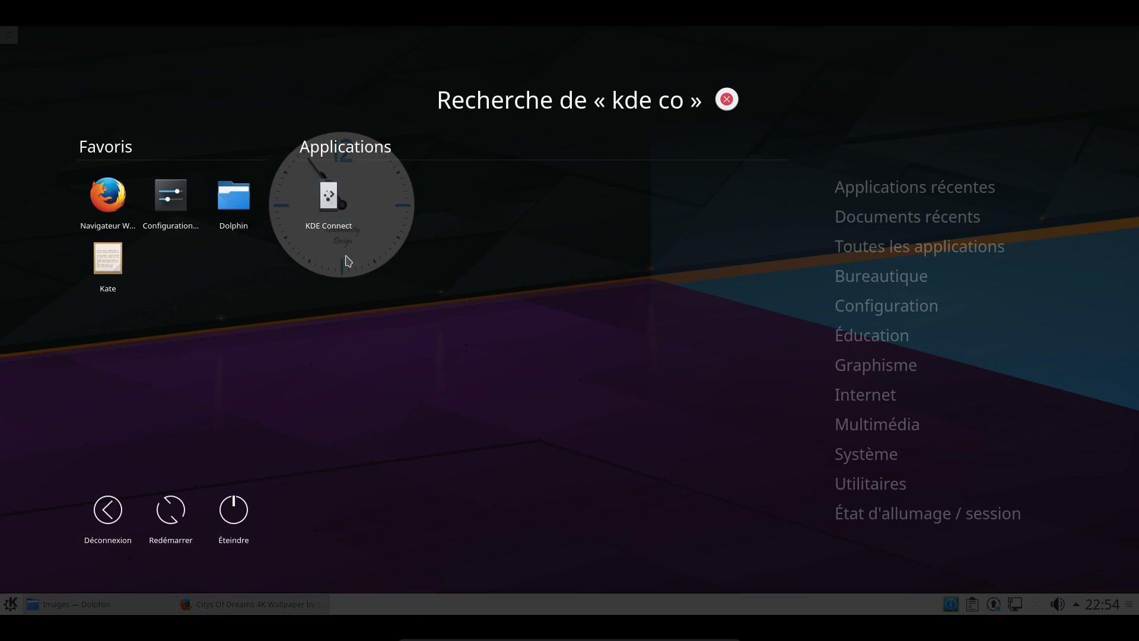
click(322, 224)
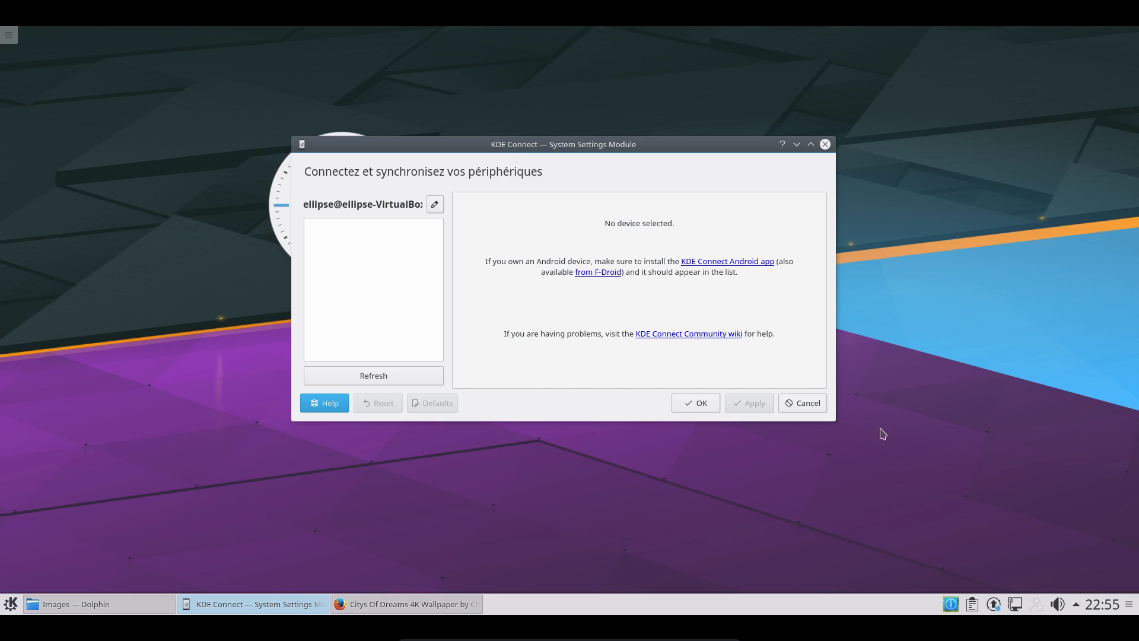
Enlarge the KDE Connect settings window, move it higher on the desktop, and close it.
drag(837, 420, 988, 525)
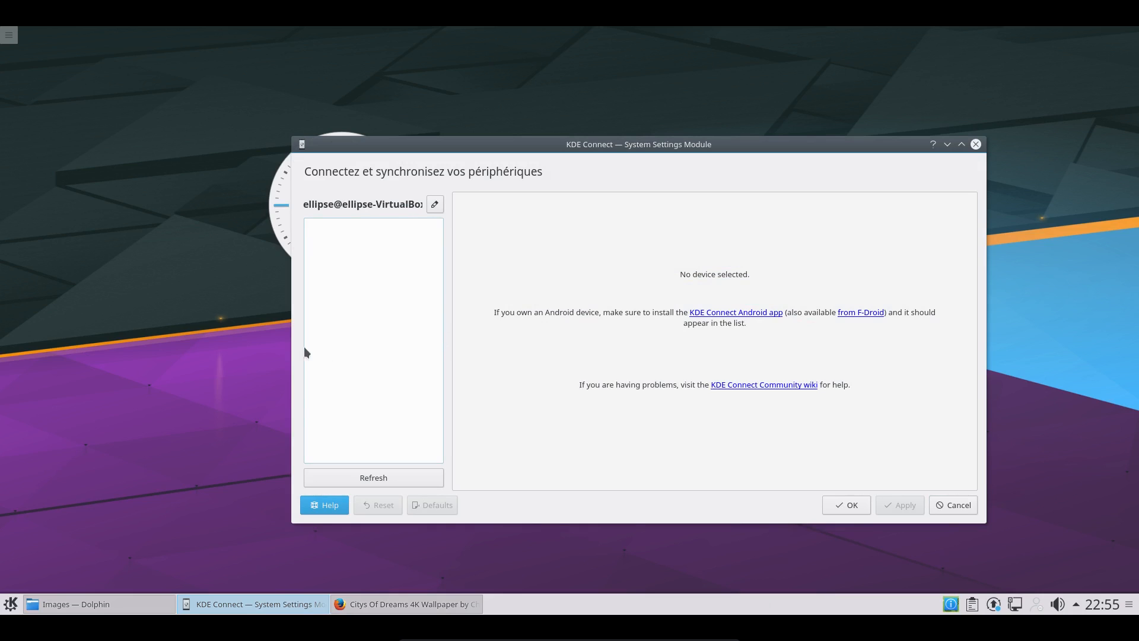
drag(291, 347, 236, 347)
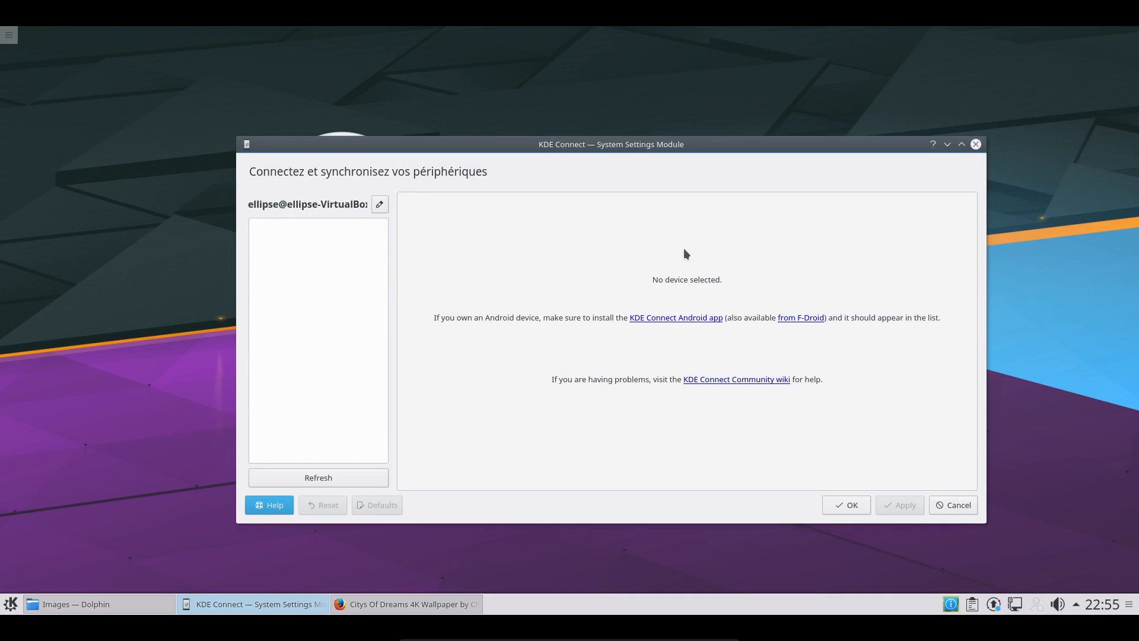
drag(707, 149, 623, 100)
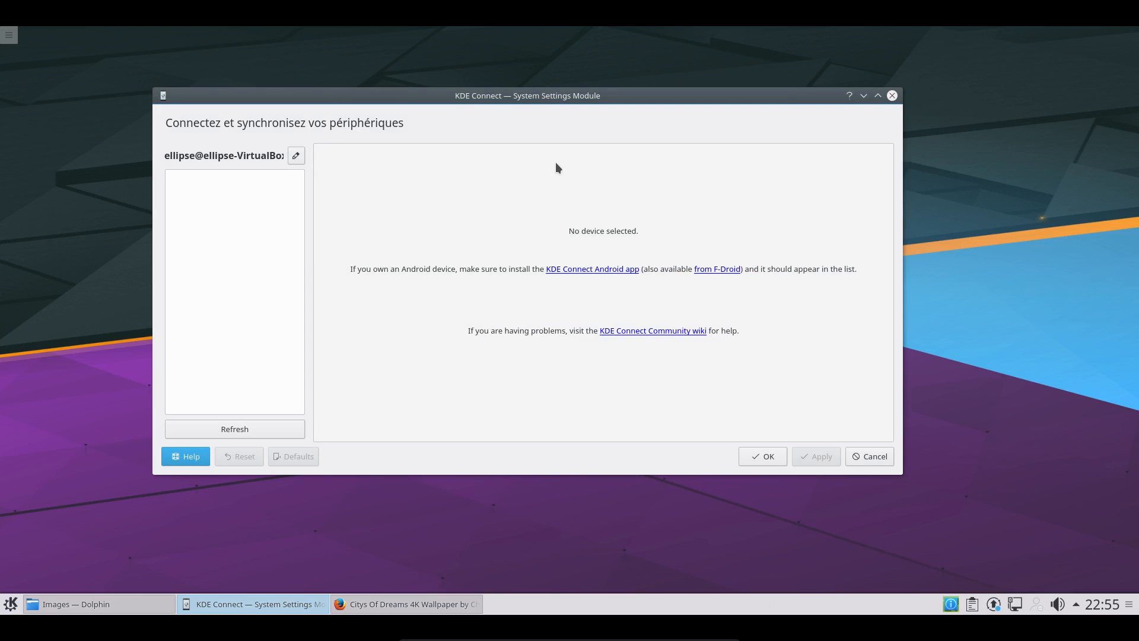
click(893, 97)
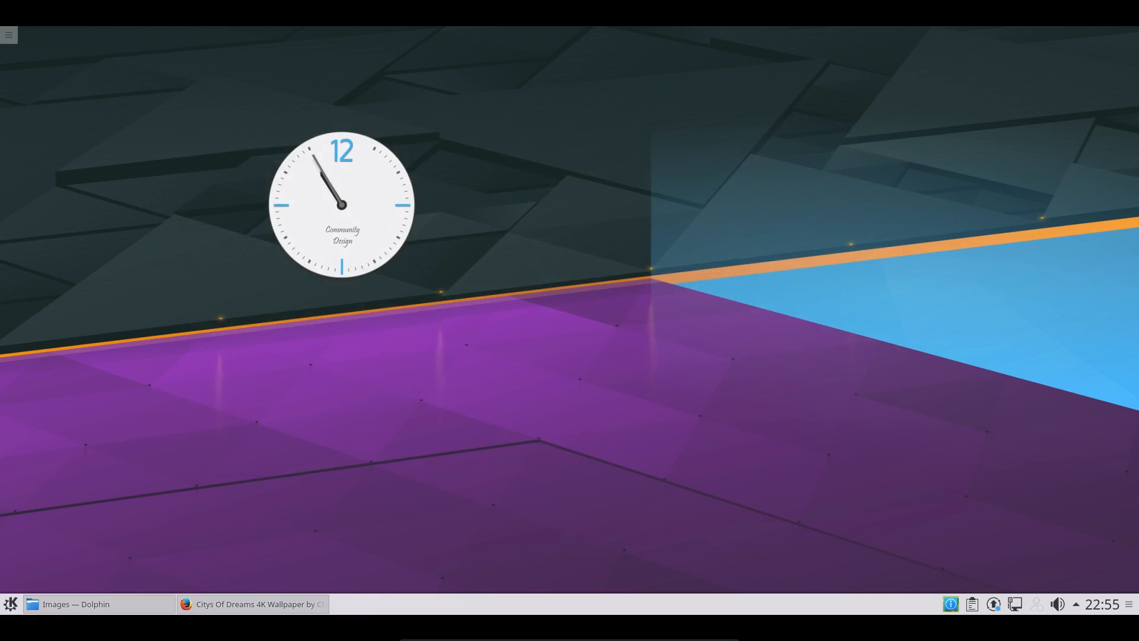
Open the panel for editing and slightly increase its height.
click(1130, 604)
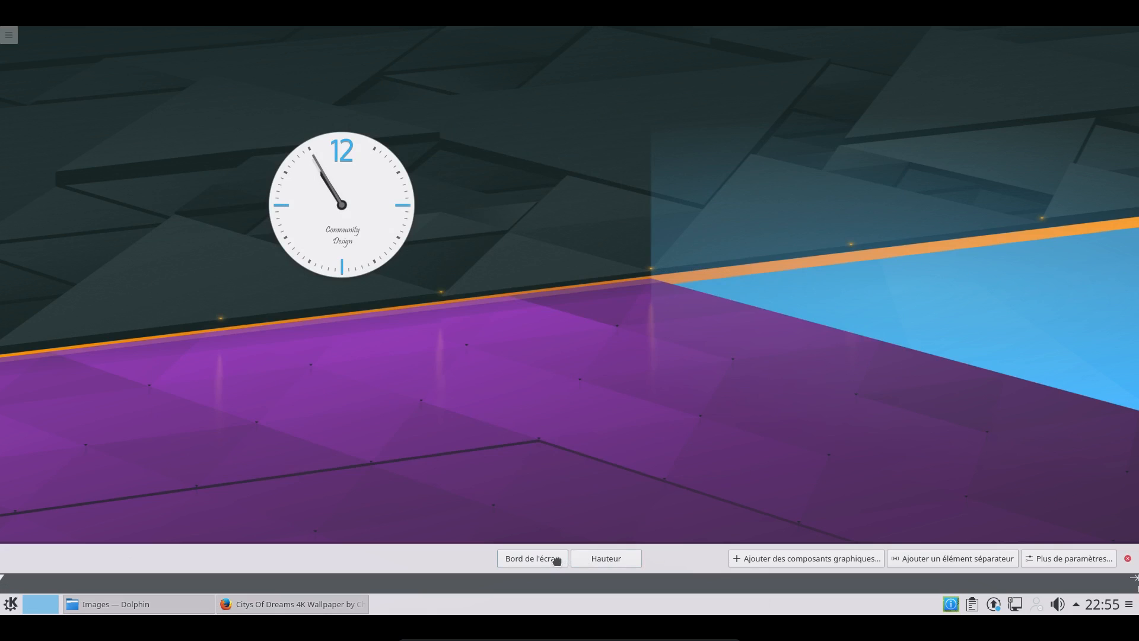
drag(557, 560, 457, 639)
mouse_move(606, 558)
mouse_down()
mouse_move(614, 502)
mouse_move(605, 558)
mouse_up()
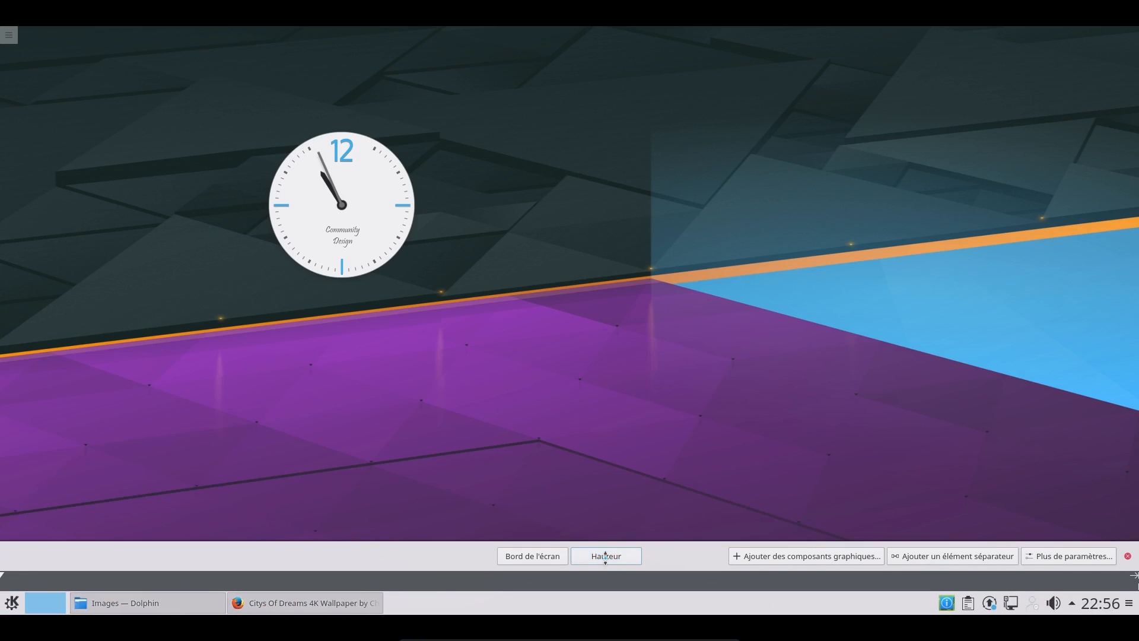
Browse the available widgets, add "Afficher un bureau" to the panel just before the system tray, and close the widget list.
click(795, 558)
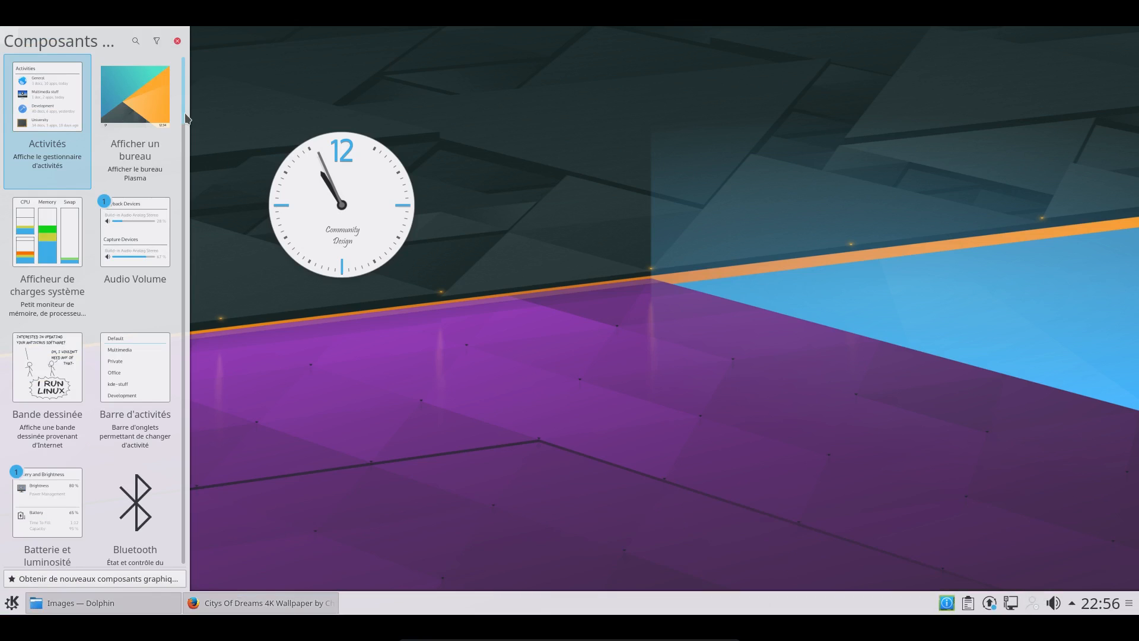
scroll(175, 145, down, 2)
scroll(175, 145, down, 20)
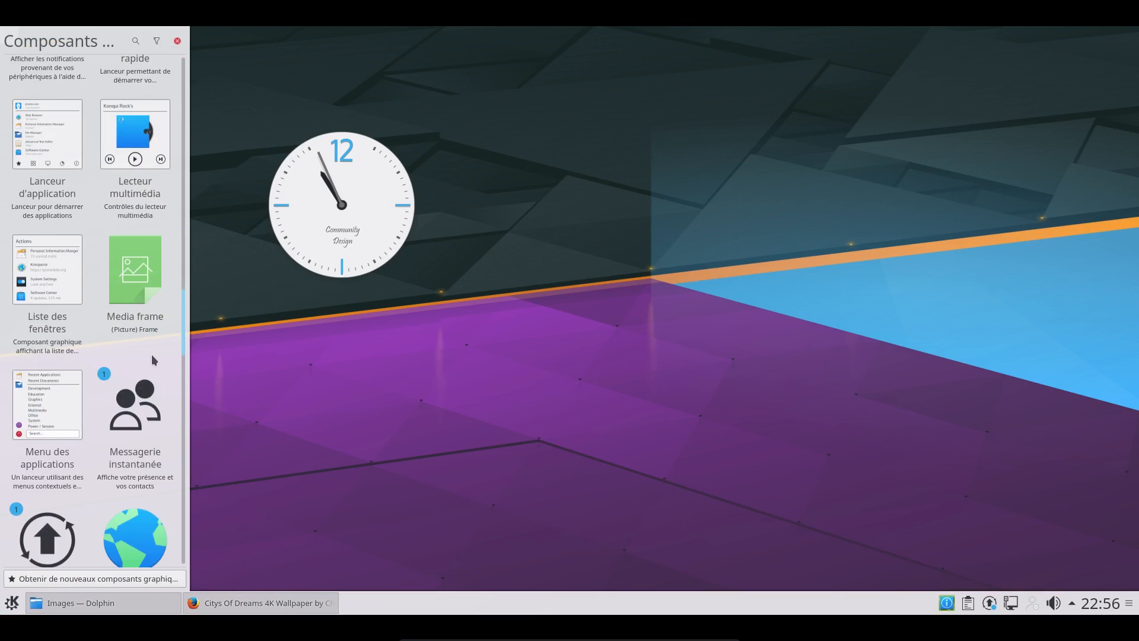
scroll(152, 389, down, 15)
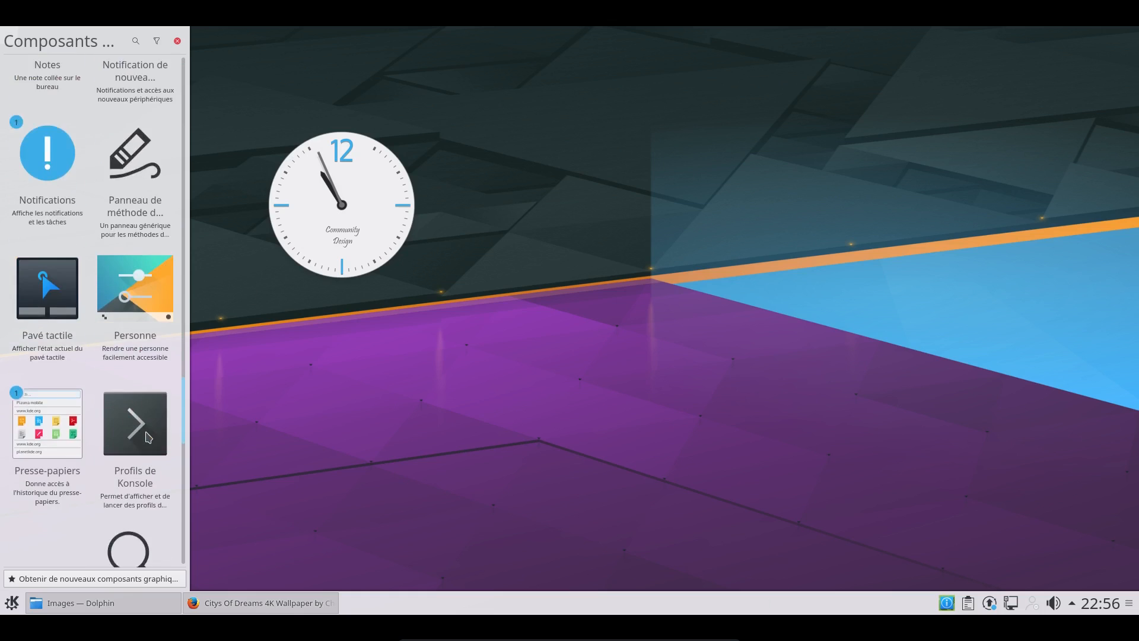
scroll(144, 454, down, 20)
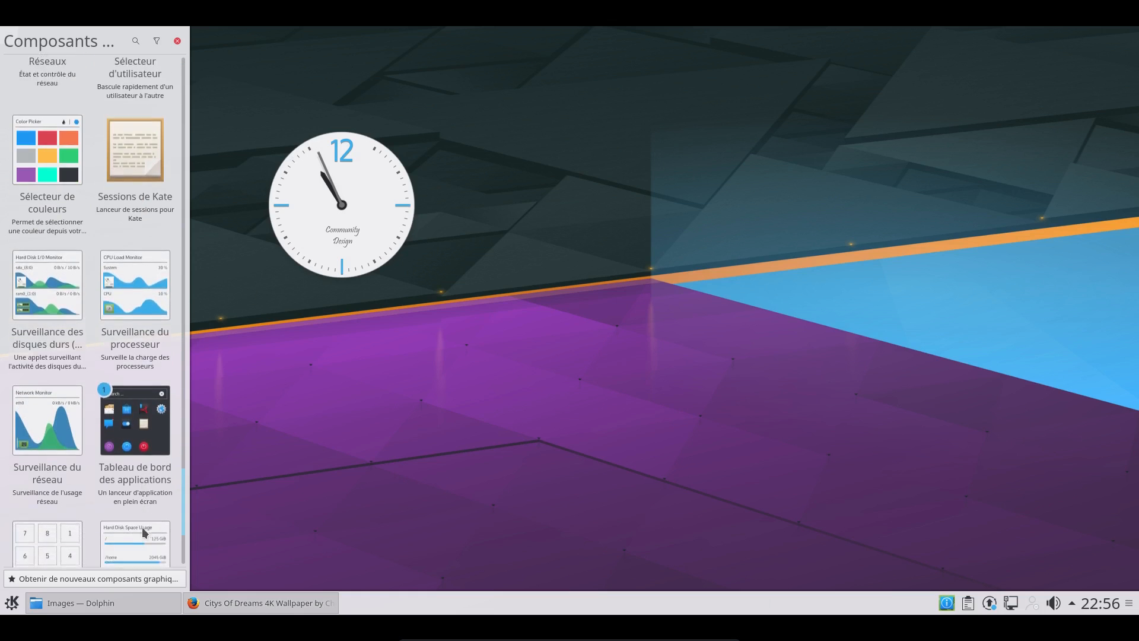
scroll(143, 549, down, 3)
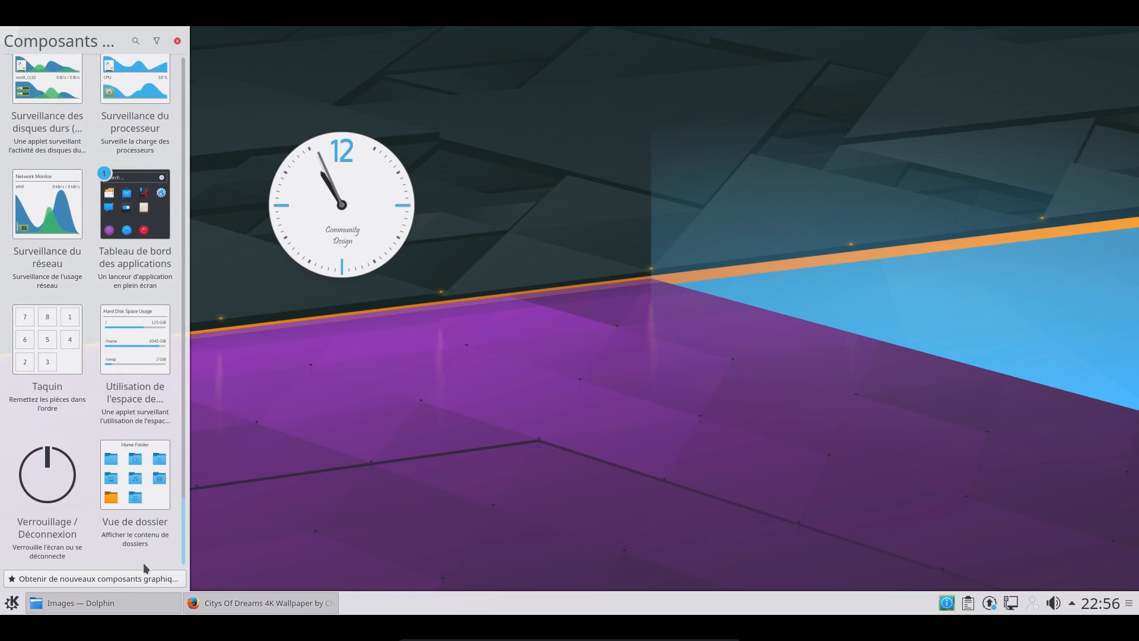
scroll(143, 562, up, 10)
scroll(149, 522, up, 15)
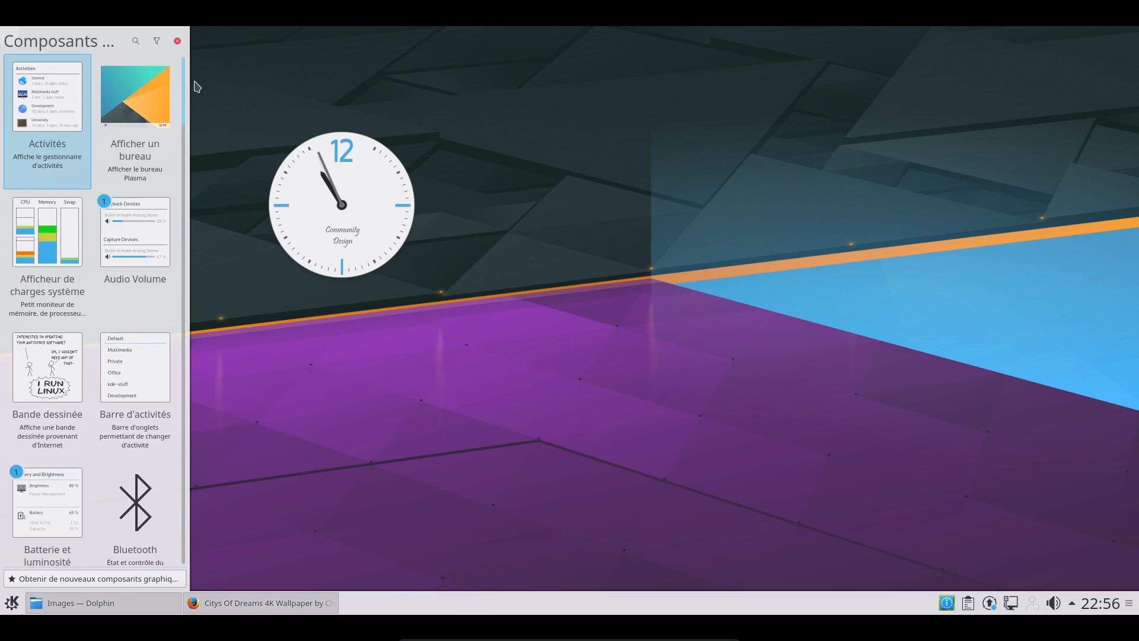
drag(136, 95, 926, 600)
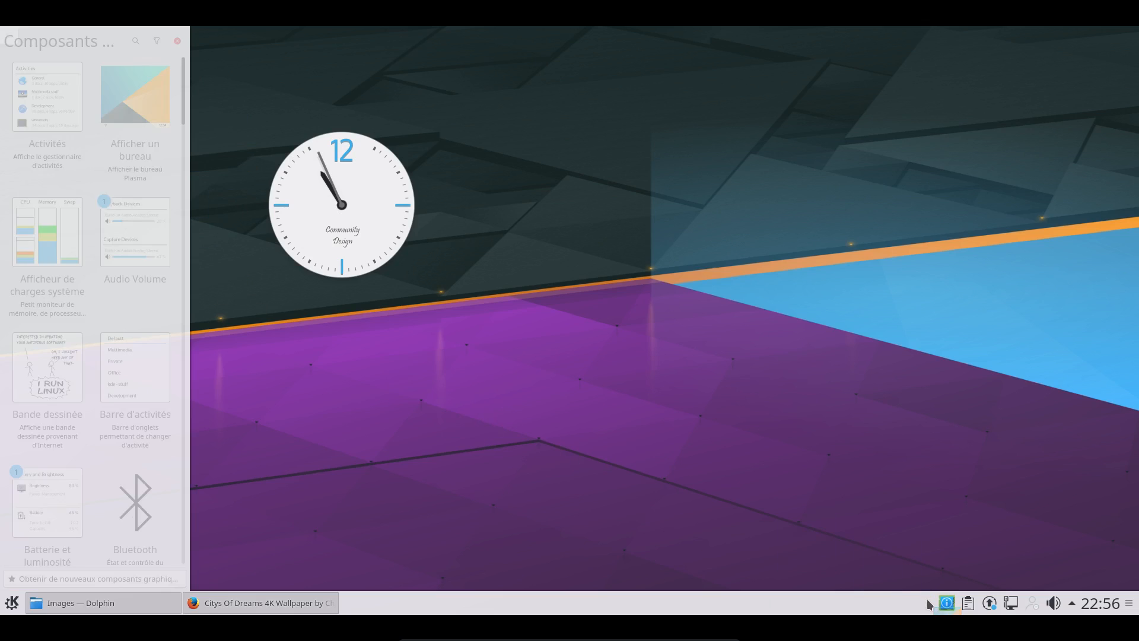
click(176, 41)
Bring up the Firefox window and reveal the desktop with the "Afficher un bureau" widget.
click(249, 604)
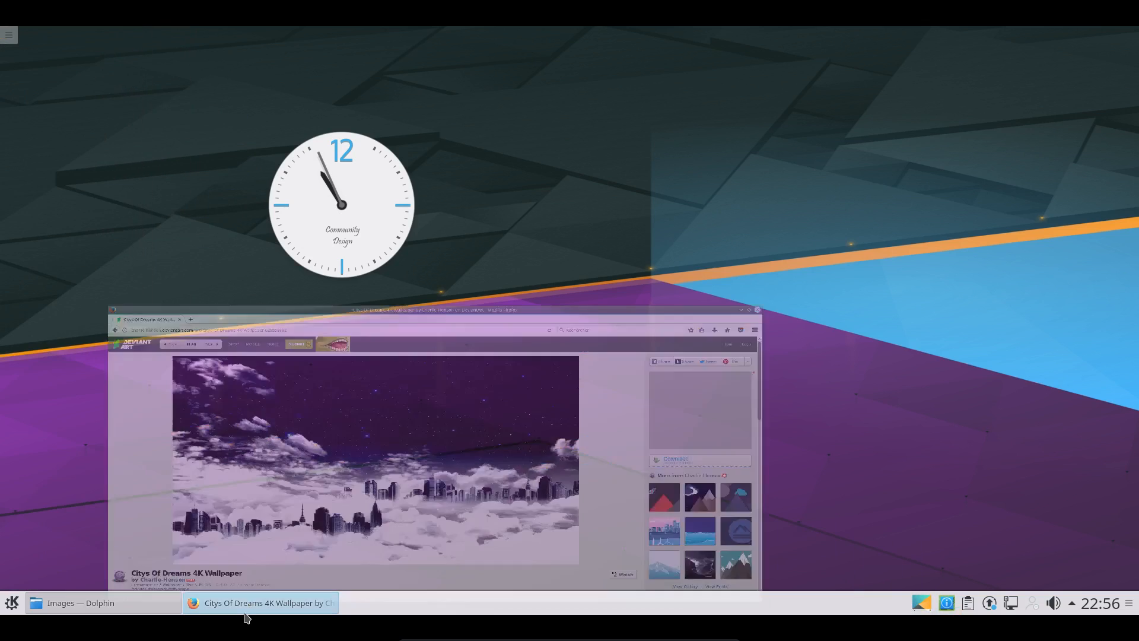
click(922, 603)
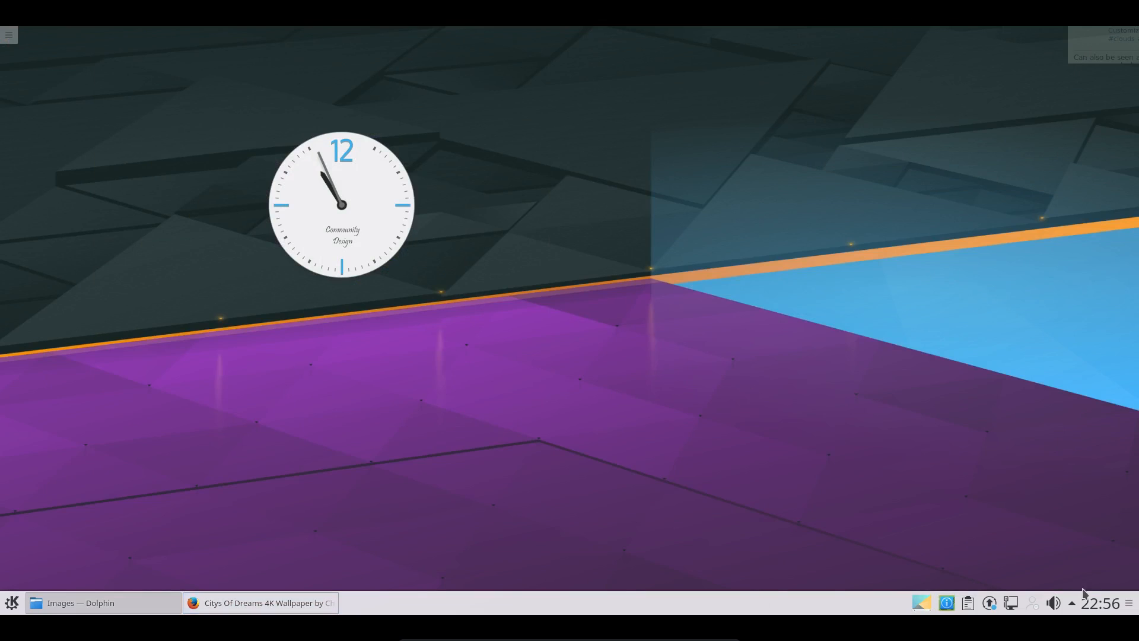
Add a spacer after the clock in the panel, delete it again, and dismiss the removal notification.
click(1129, 603)
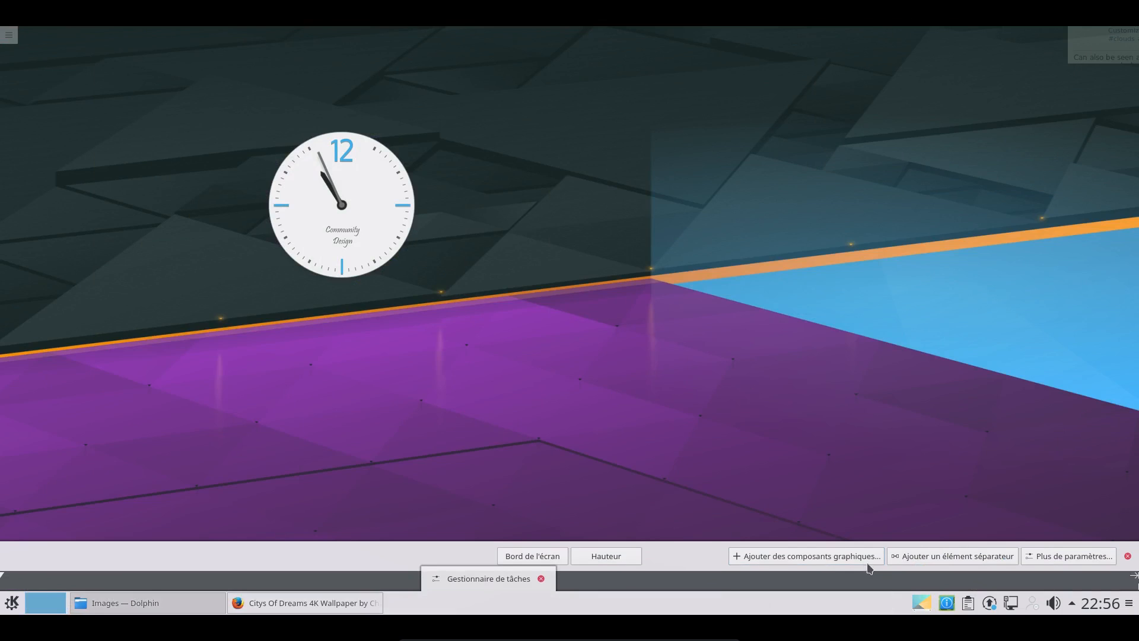
click(944, 563)
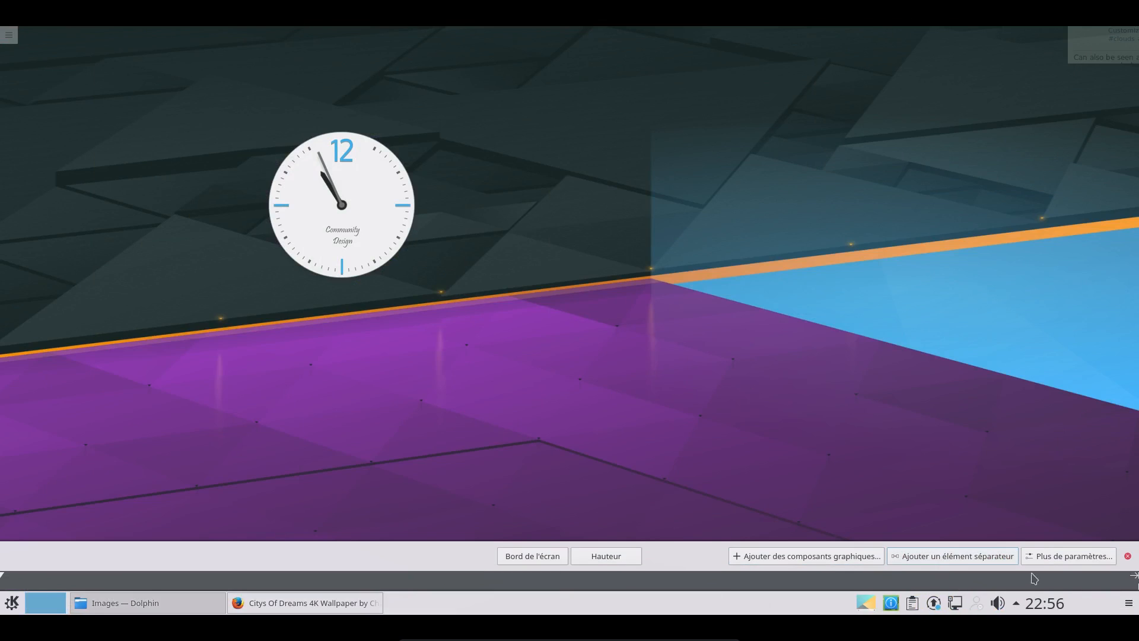
right_click(1089, 600)
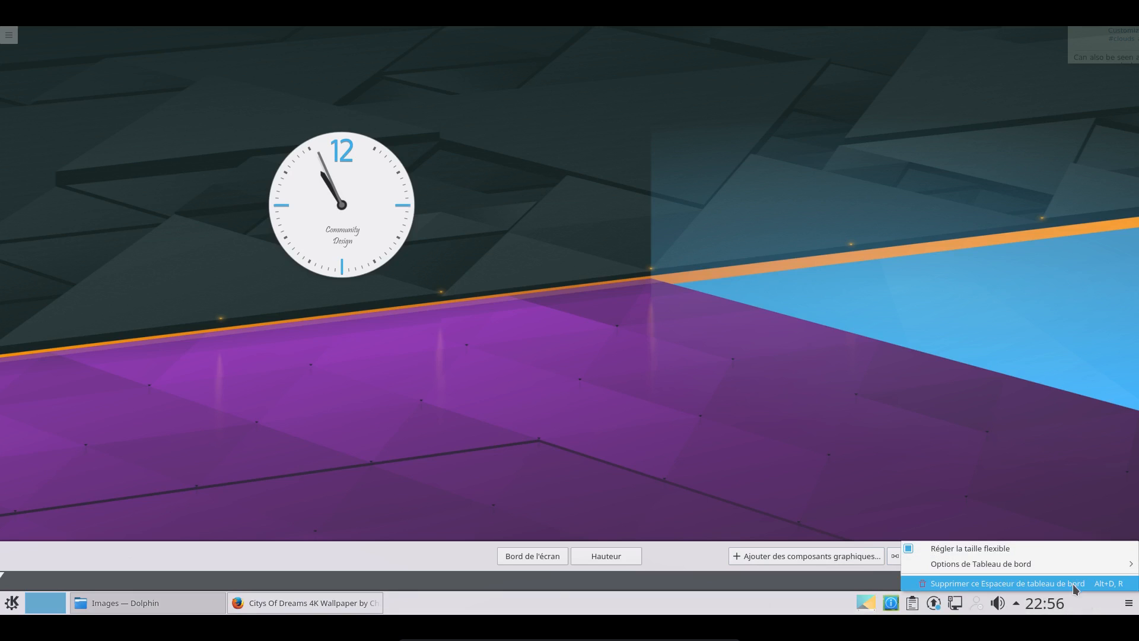
click(1073, 583)
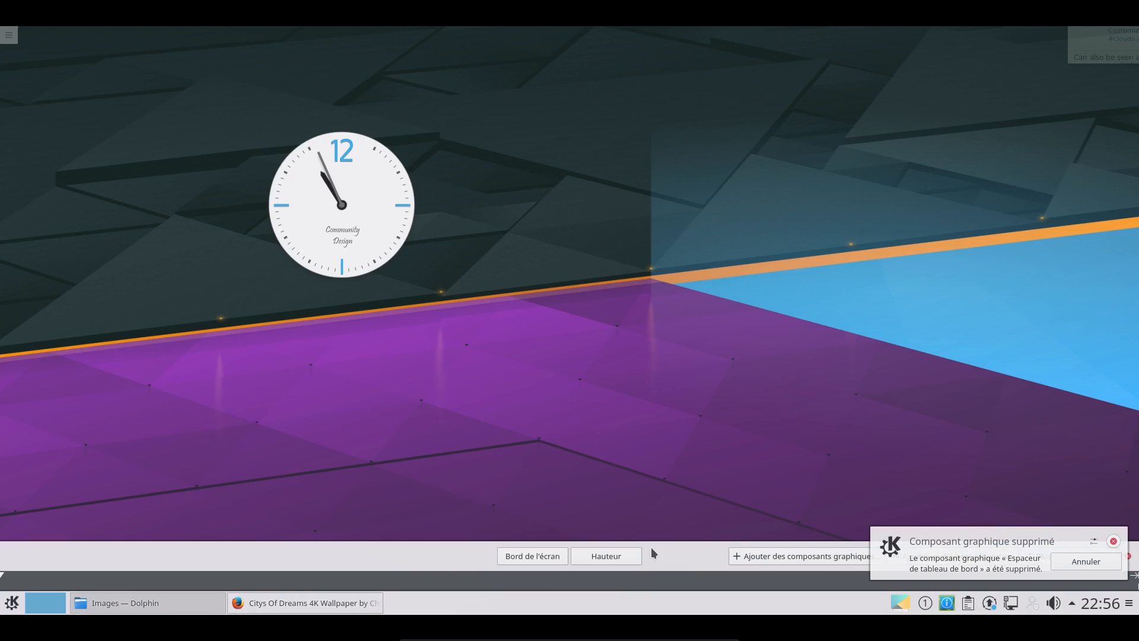
click(1112, 541)
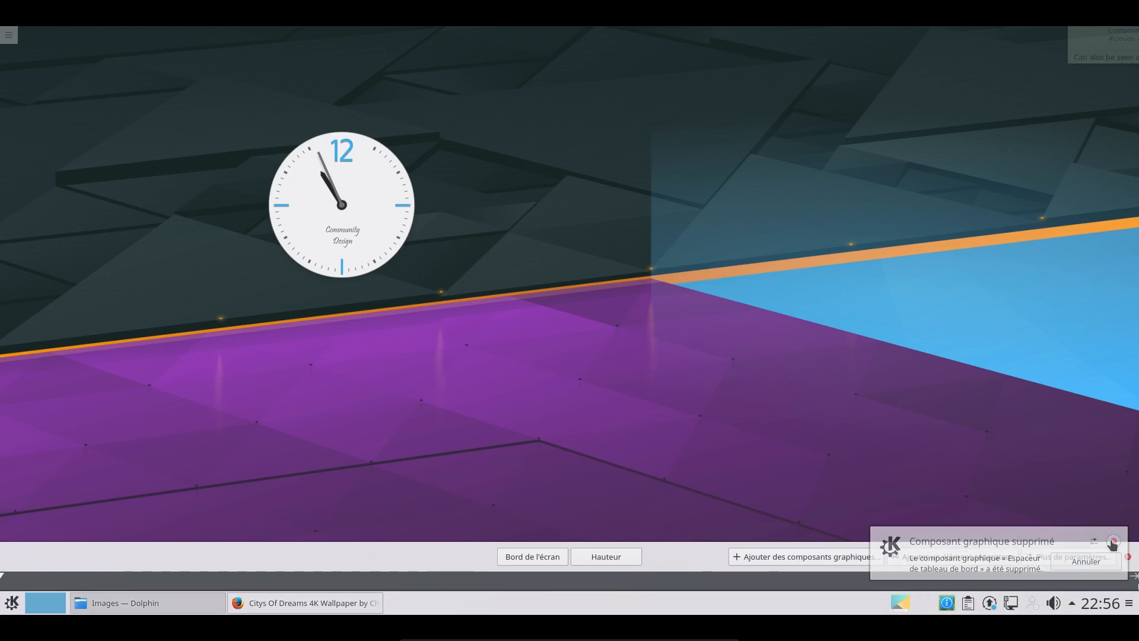
View the panel's additional alignment and visibility settings and leave panel editing.
click(1129, 603)
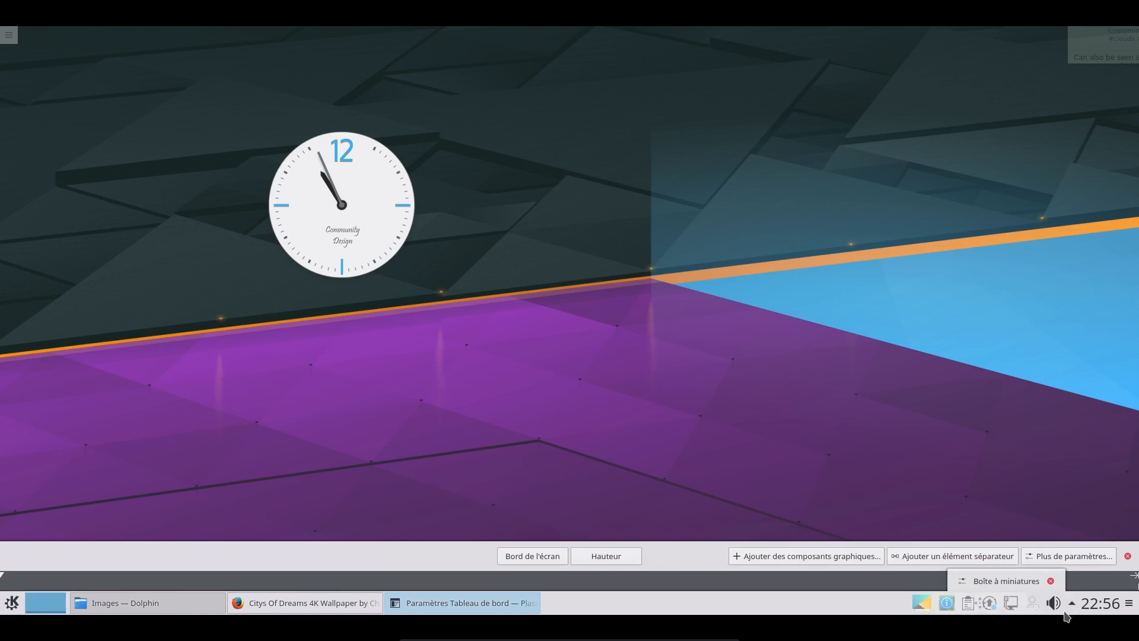
click(1060, 557)
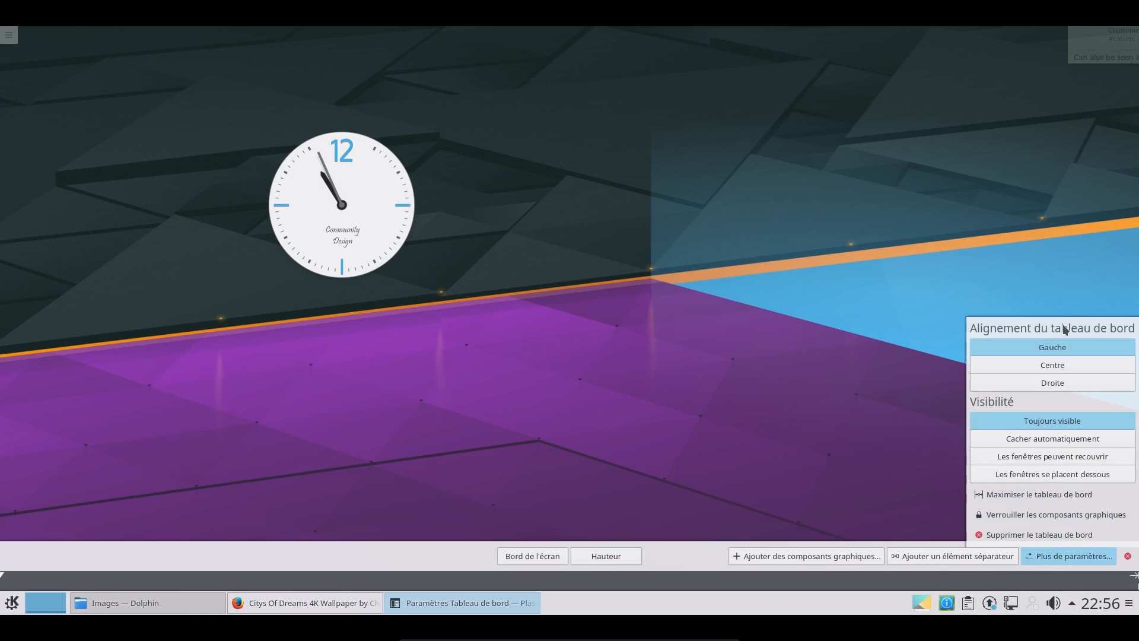
click(780, 414)
Add a second panel of the type "Tableau de bord par défaut" to the desktop.
right_click(759, 247)
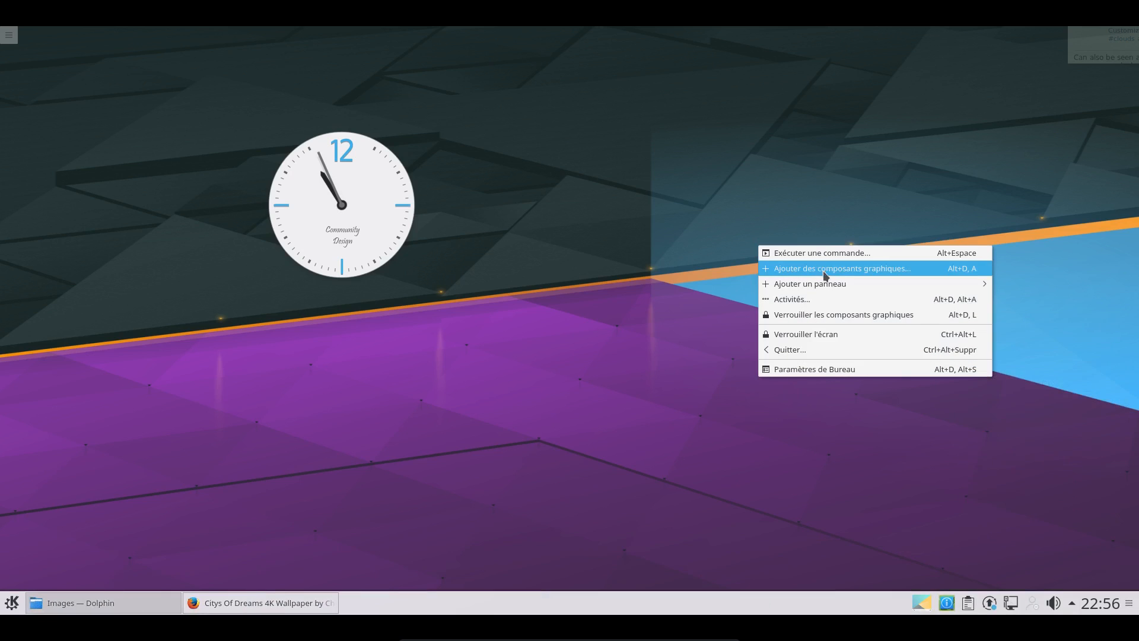
mouse_move(960, 283)
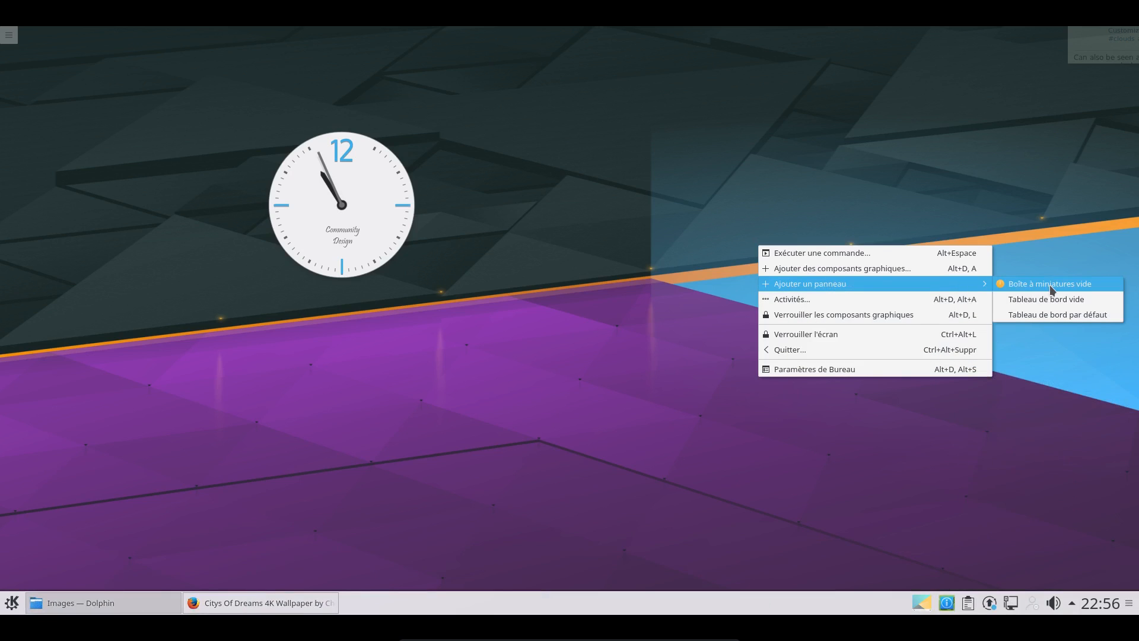
click(1087, 311)
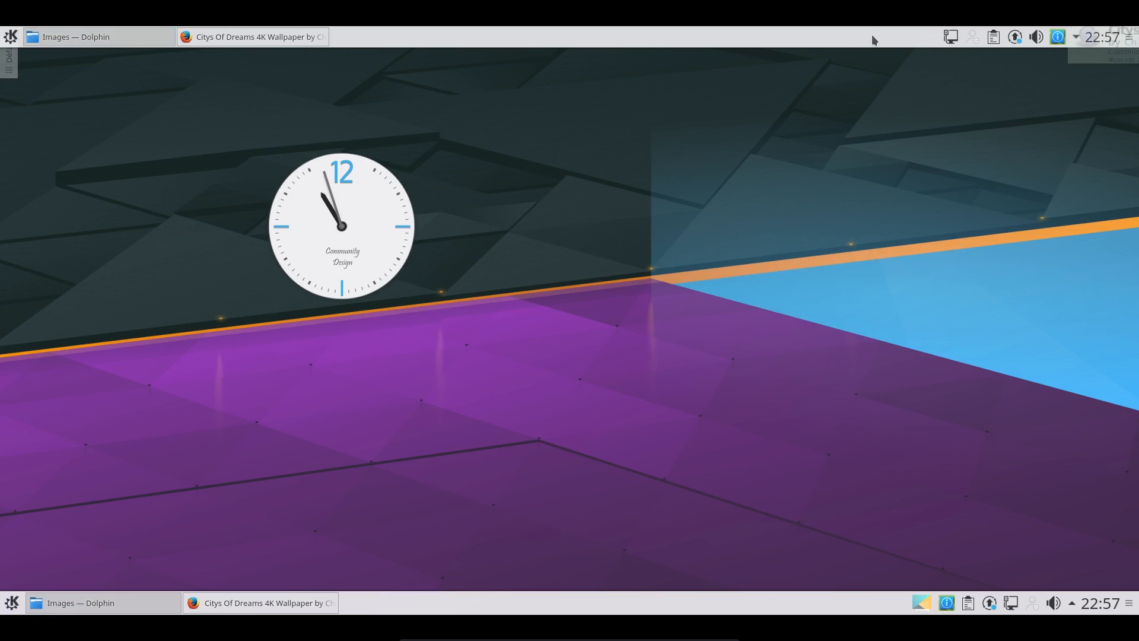
Open the upper panel's settings, shorten the panel to about half the screen width, and stretch it back to nearly full width.
right_click(873, 36)
mouse_move(910, 87)
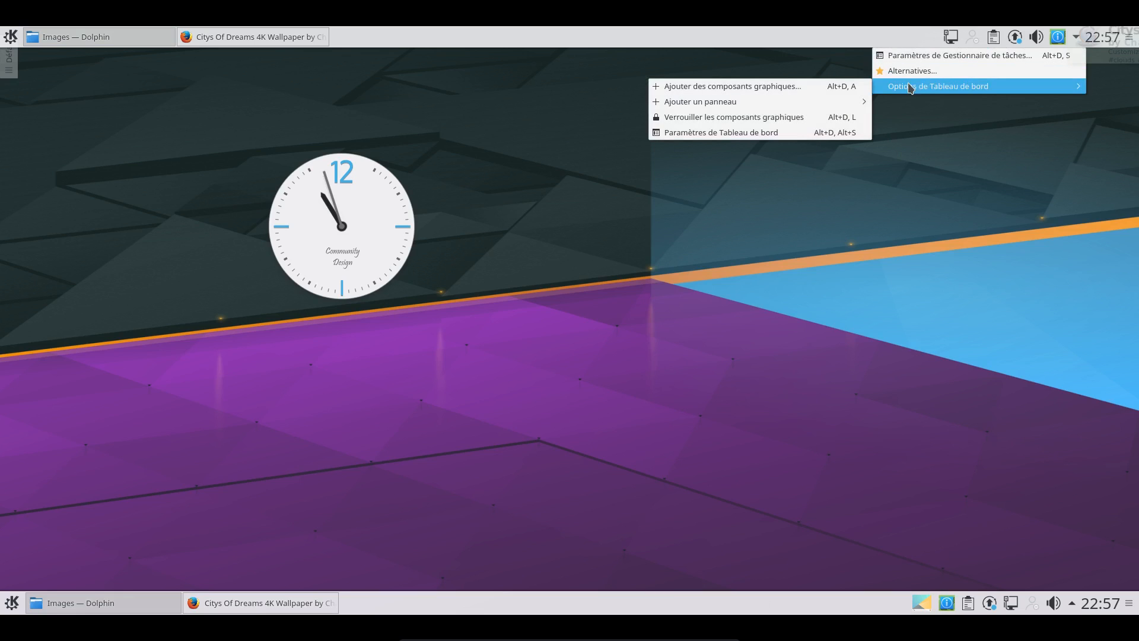
click(763, 132)
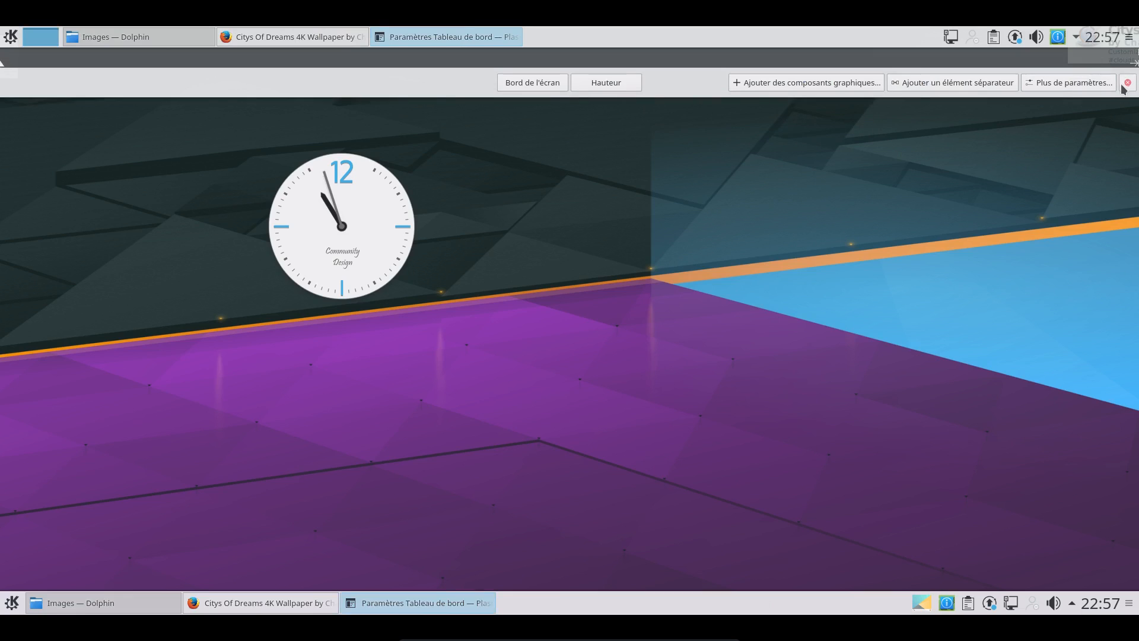
click(1129, 38)
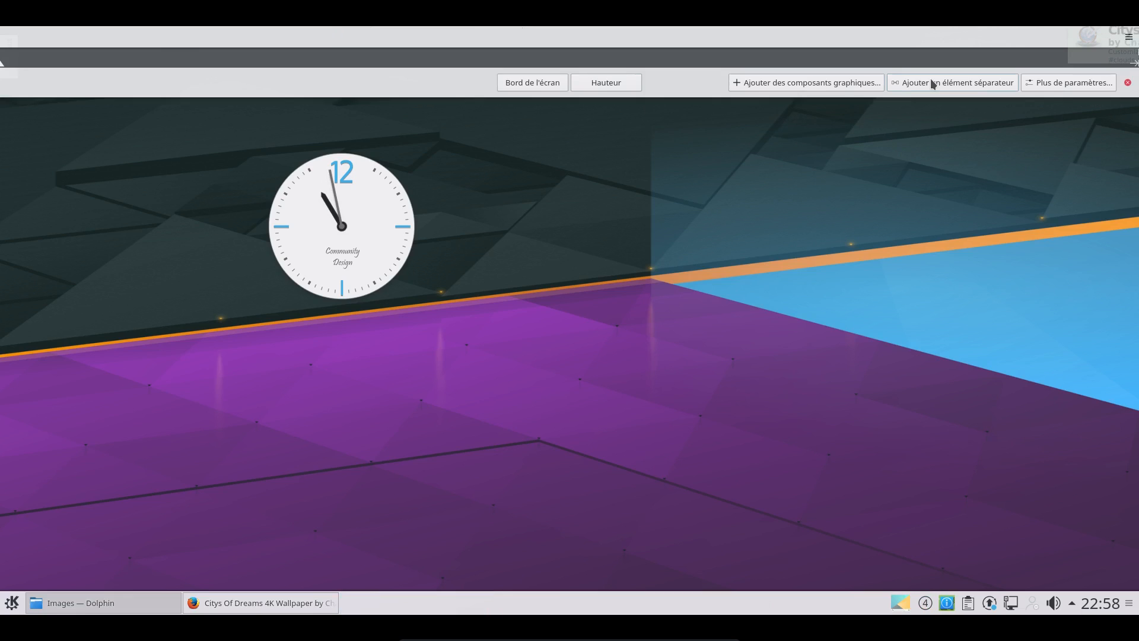
mouse_move(1130, 62)
mouse_down()
mouse_move(613, 58)
mouse_move(1136, 62)
mouse_up()
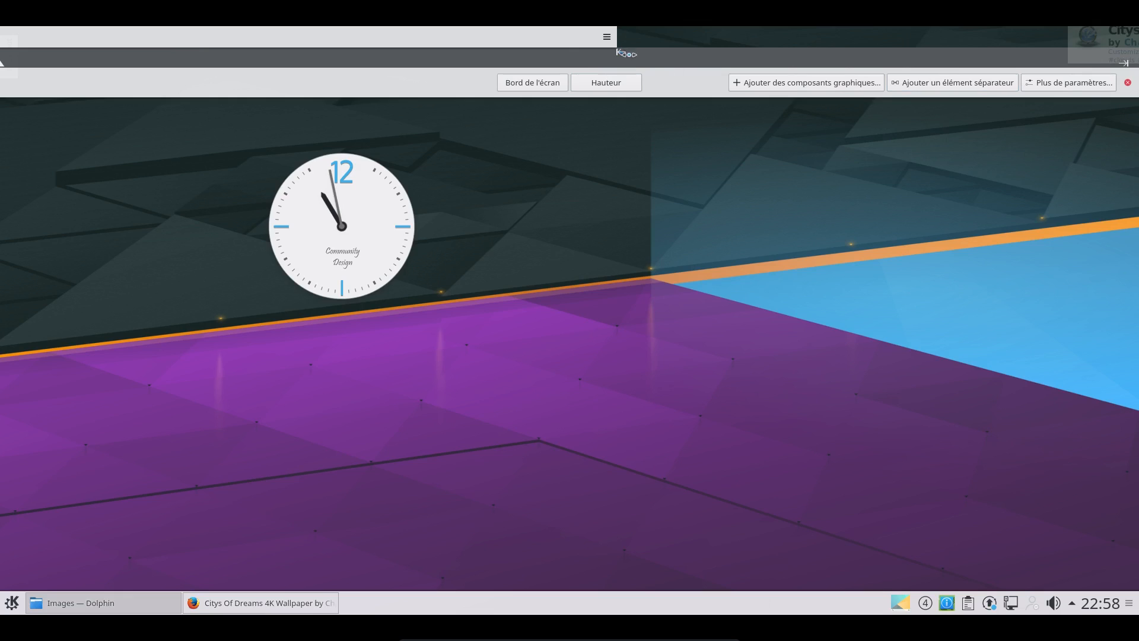
drag(620, 51, 1132, 52)
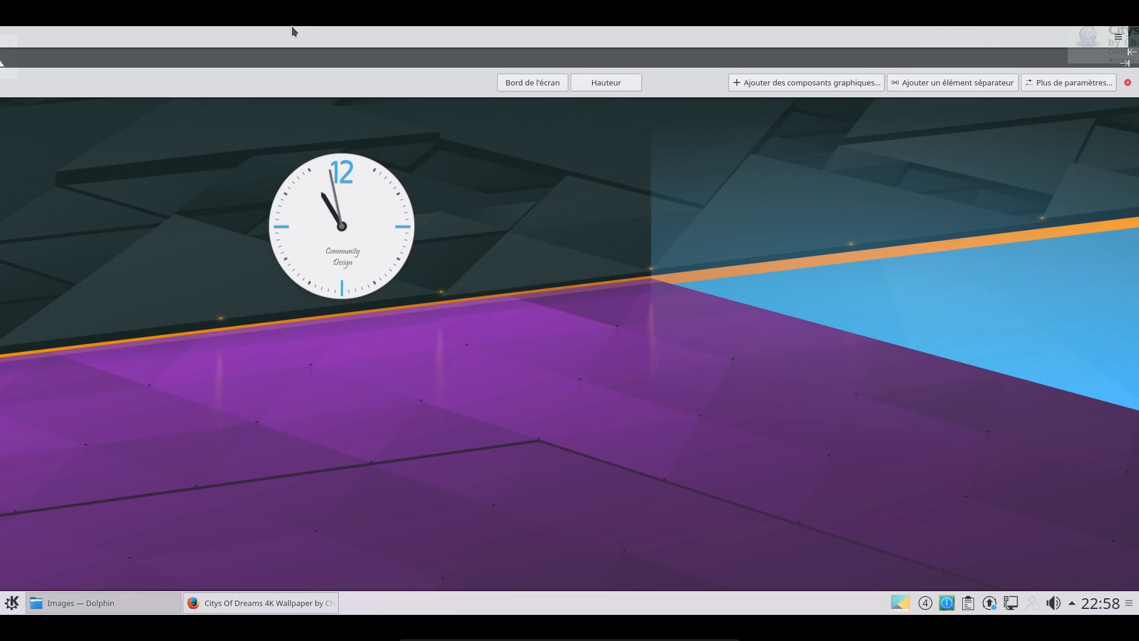
Move the panel being edited to the lower edge of the screen and back to the upper edge.
drag(540, 84, 509, 427)
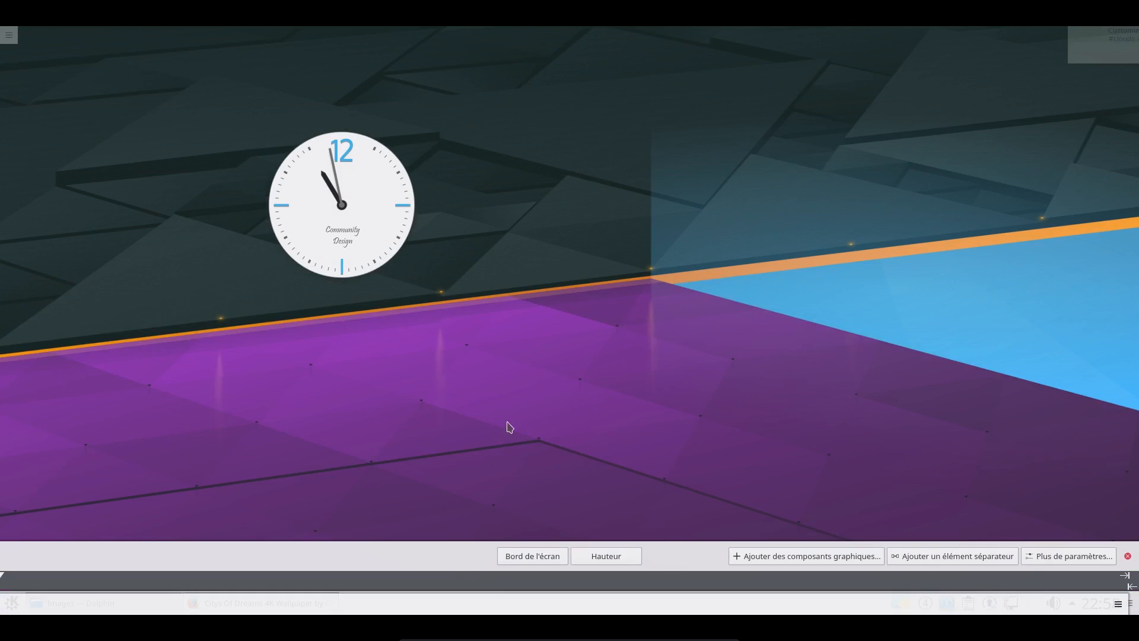
drag(532, 557, 526, 471)
drag(541, 555, 483, 44)
Delete the extra panel at the upper edge of the screen and dismiss the removal notification.
right_click(484, 45)
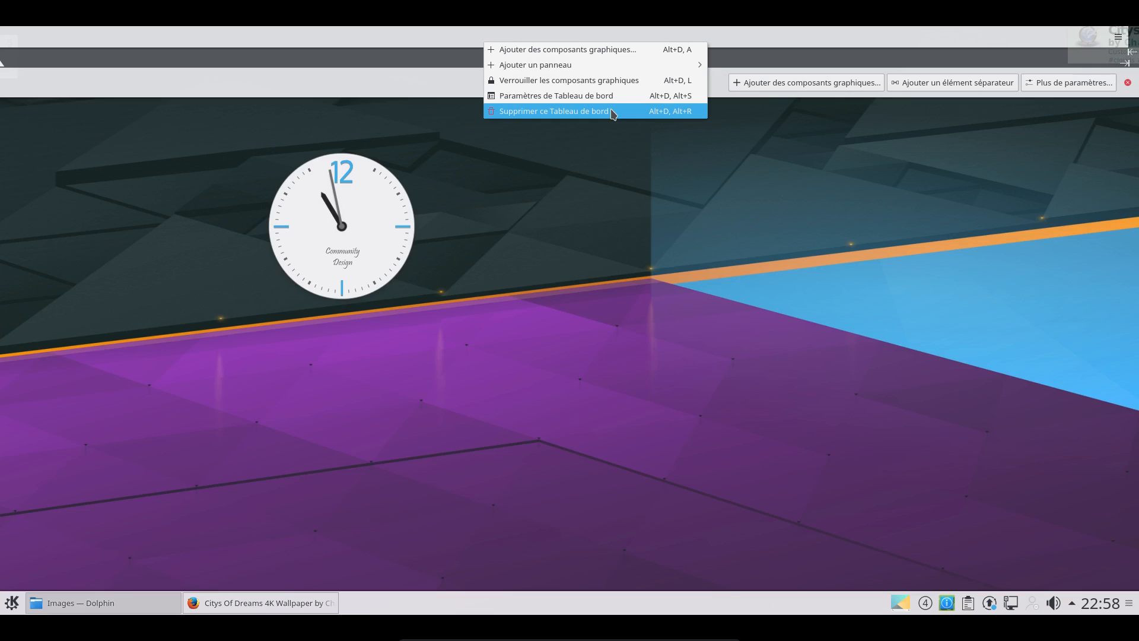
click(541, 305)
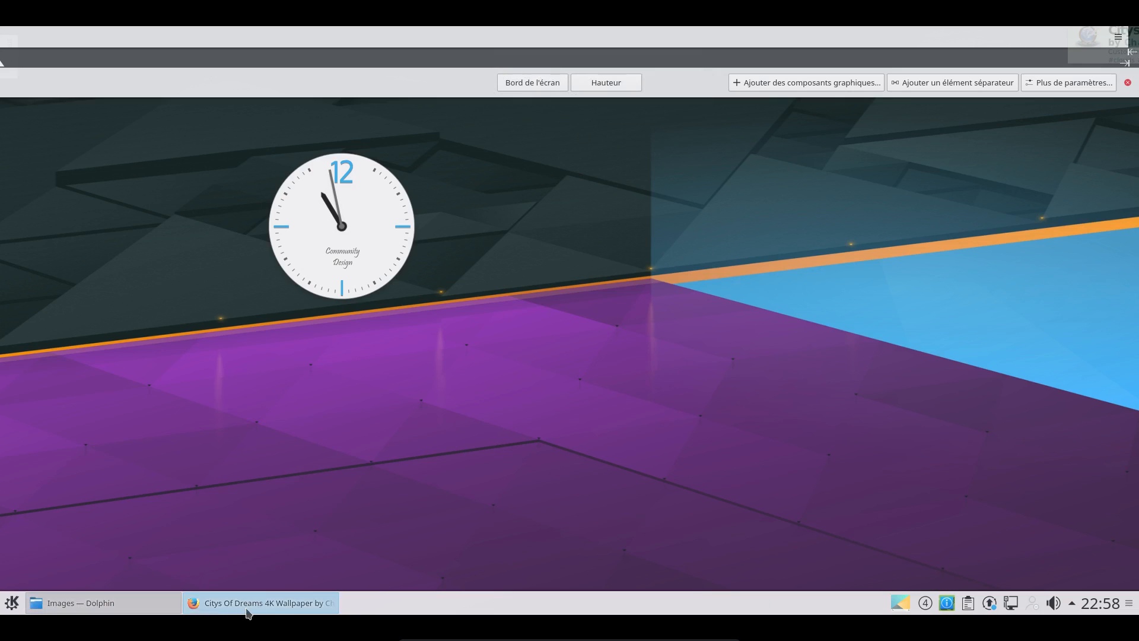
right_click(589, 41)
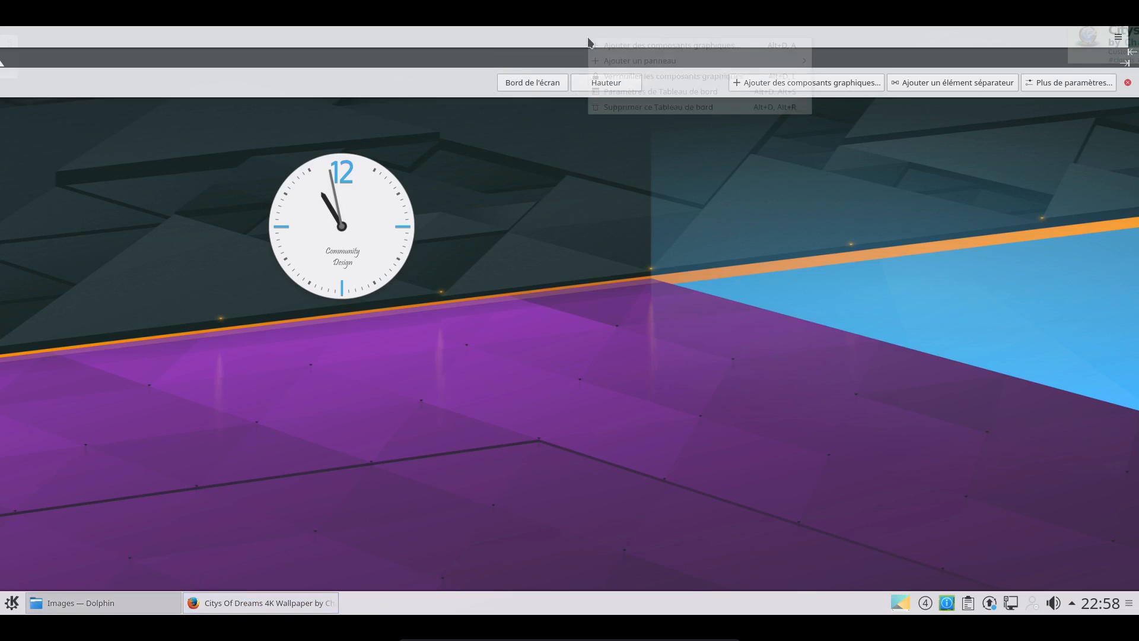
click(613, 97)
right_click(613, 38)
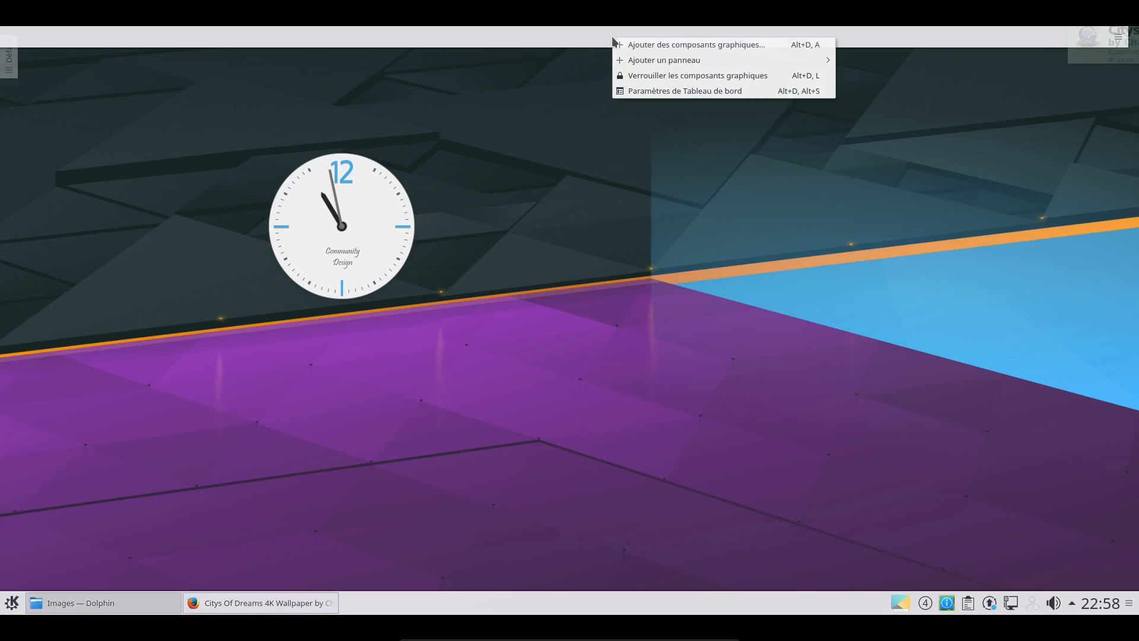
click(626, 90)
right_click(616, 43)
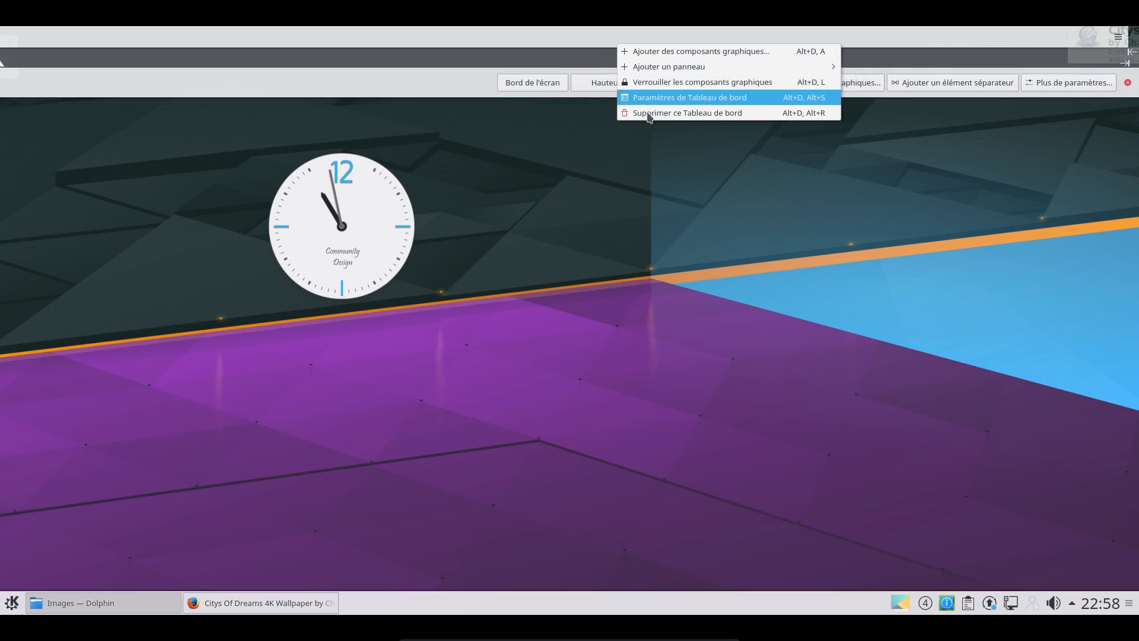
click(651, 113)
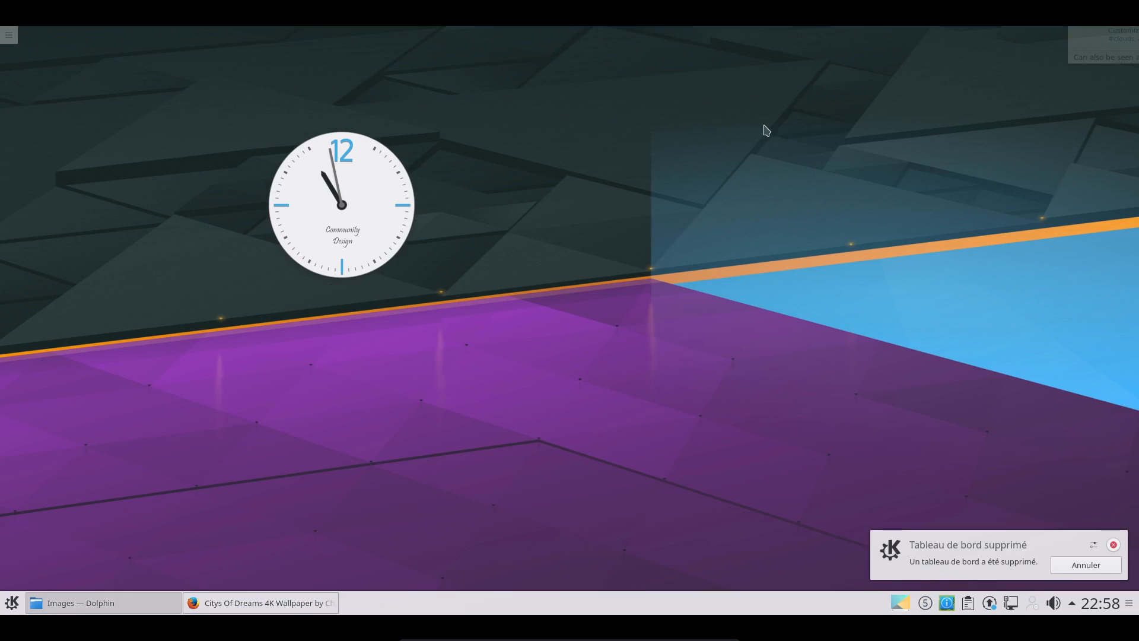
click(1119, 545)
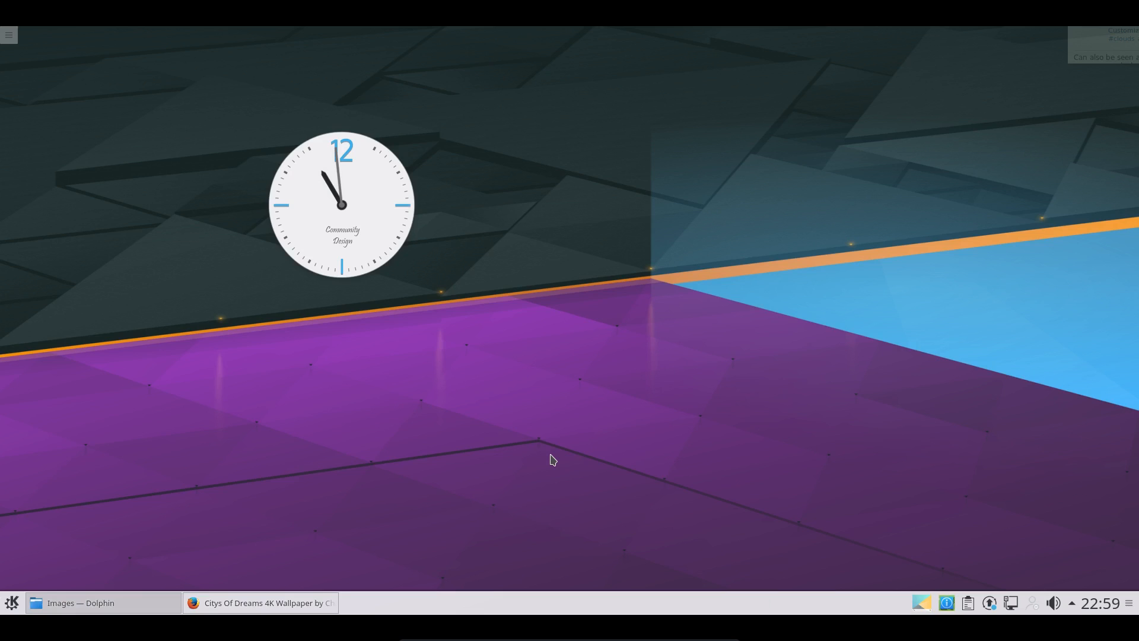
Bring up the Dolphin window showing the Images folder and minimize the Firefox window behind it.
click(148, 605)
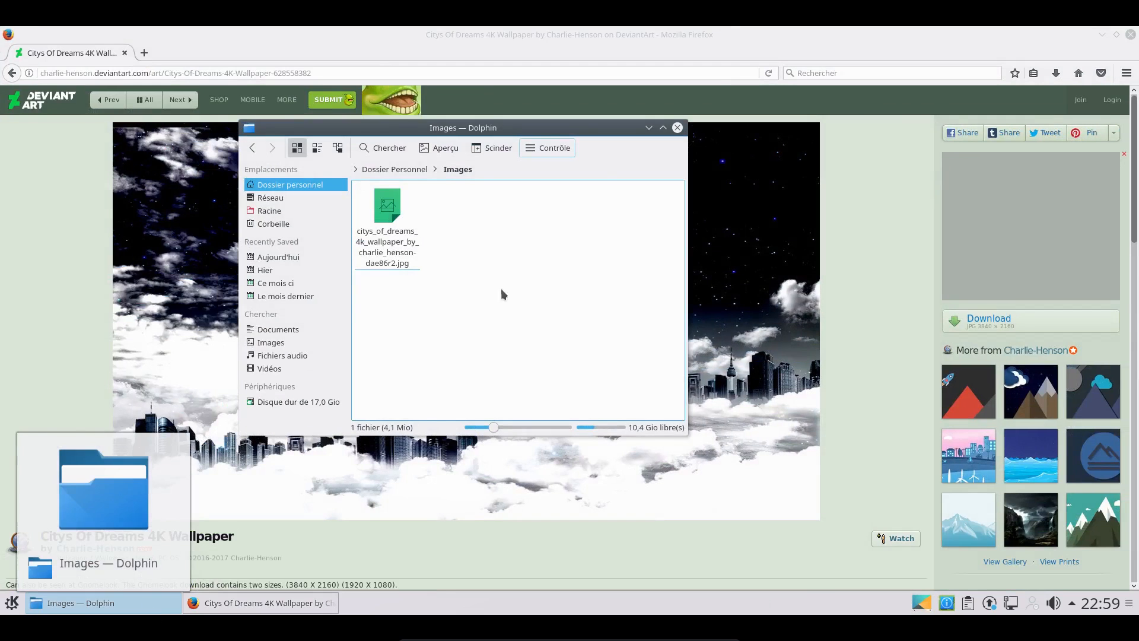
click(1116, 34)
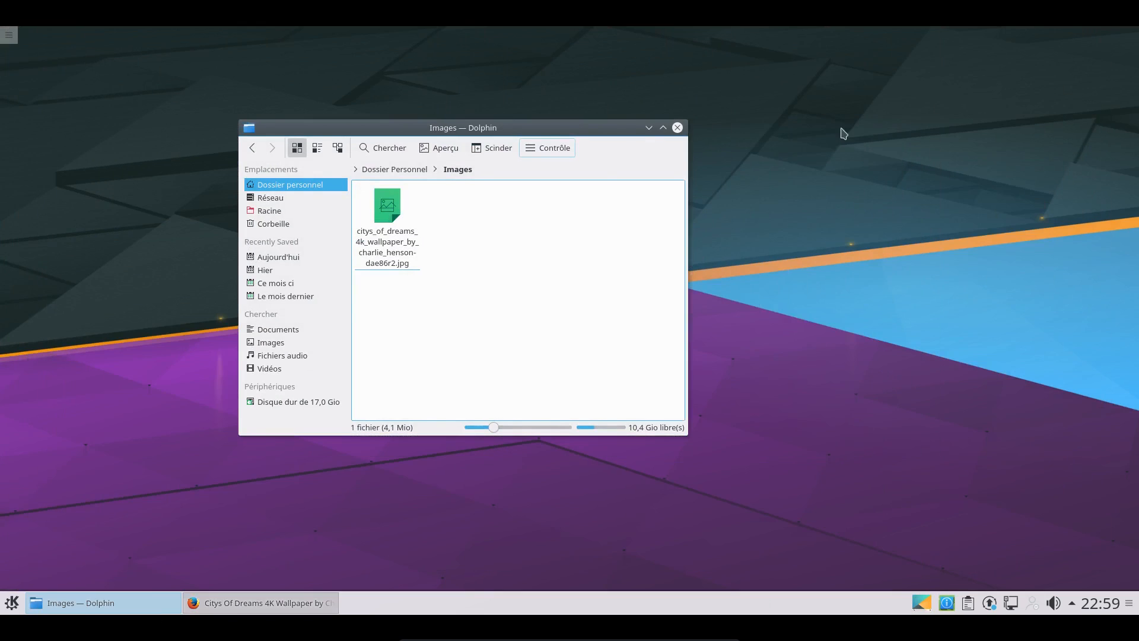
Move the Dolphin window around the desktop and enlarge it from its lower-right corner.
drag(575, 128, 691, 161)
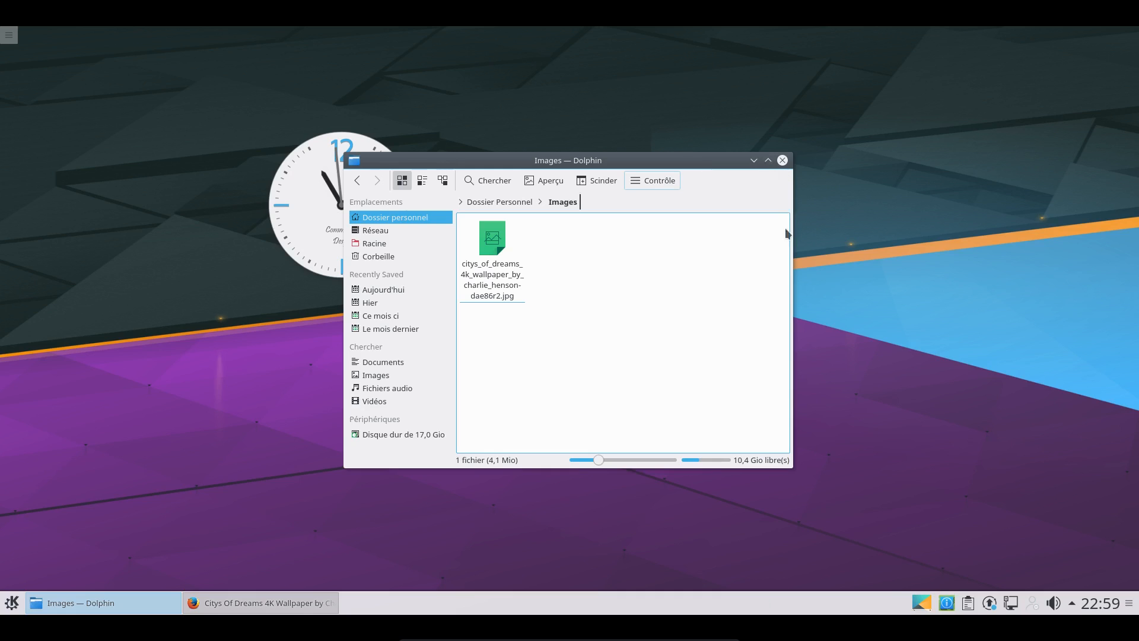
click(789, 475)
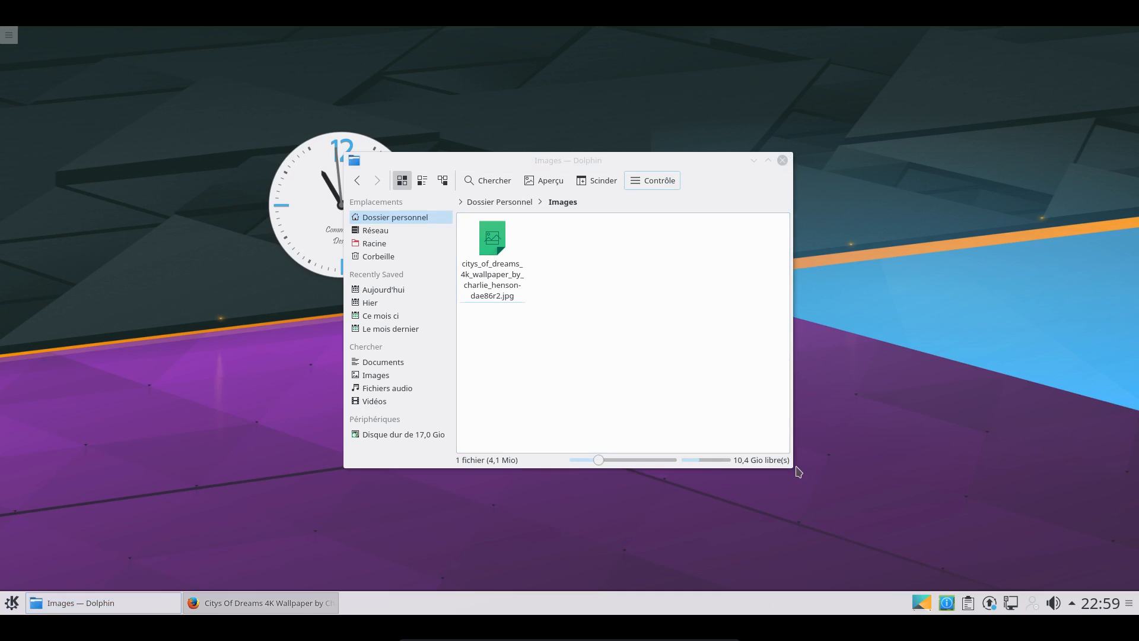
drag(793, 468, 940, 563)
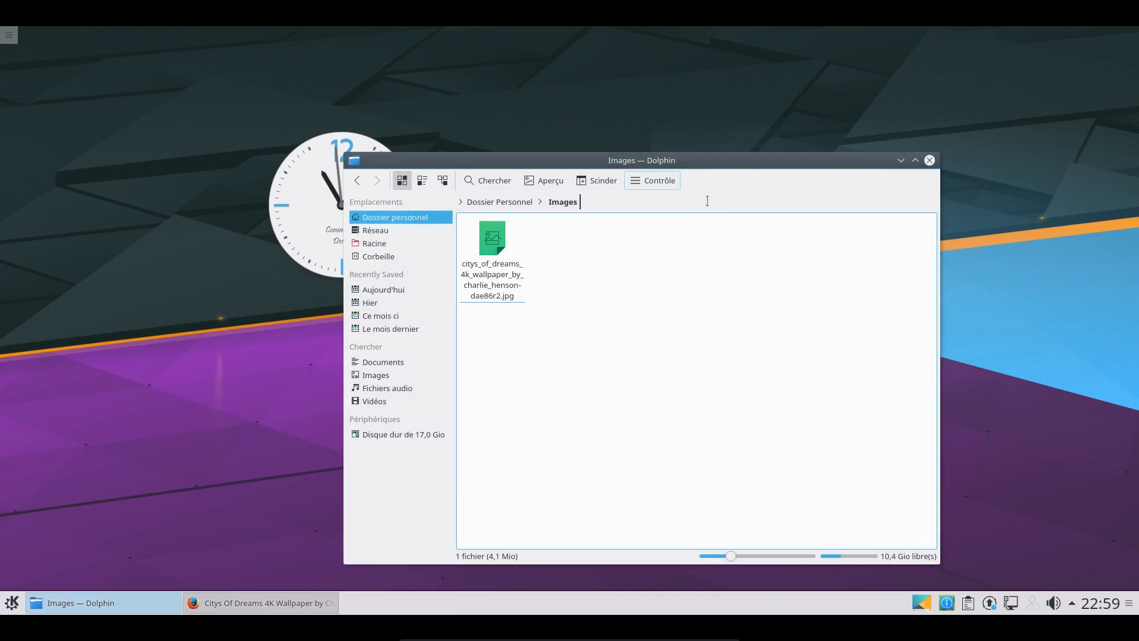
drag(702, 166, 543, 105)
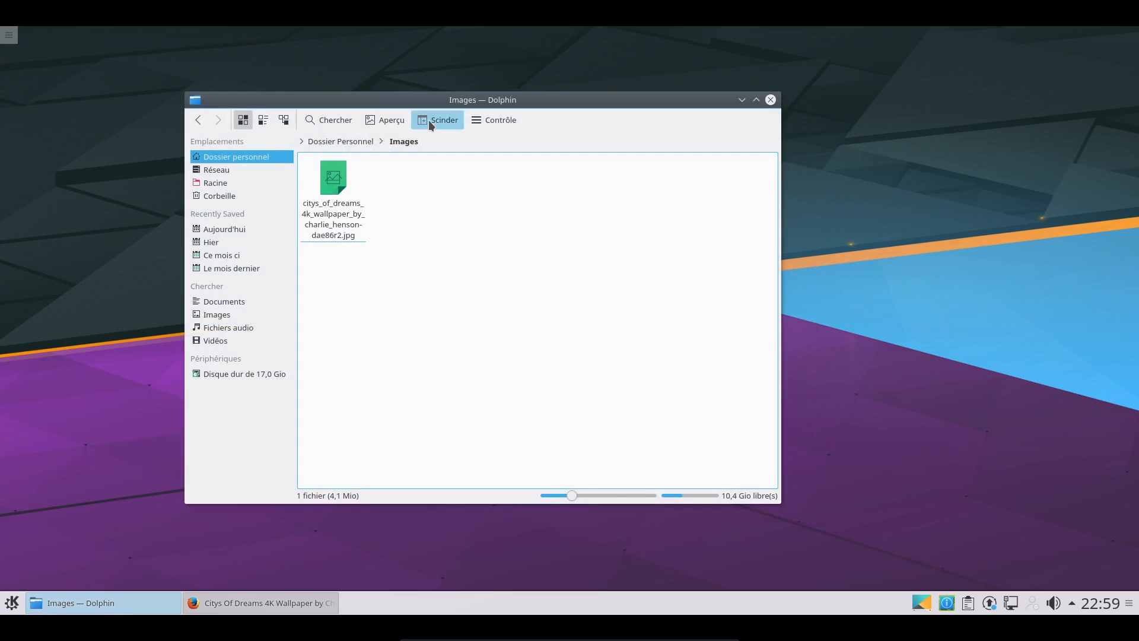
Split the Dolphin view into two panes and open the Public folder of Dossier Personnel in the second pane.
click(428, 120)
click(579, 141)
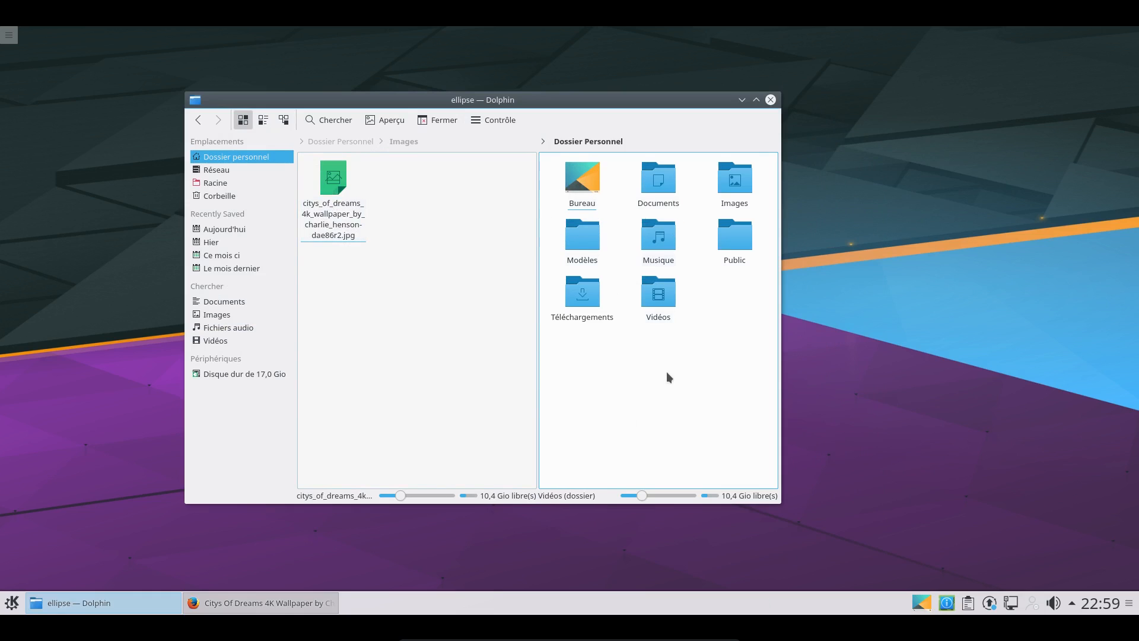
click(739, 238)
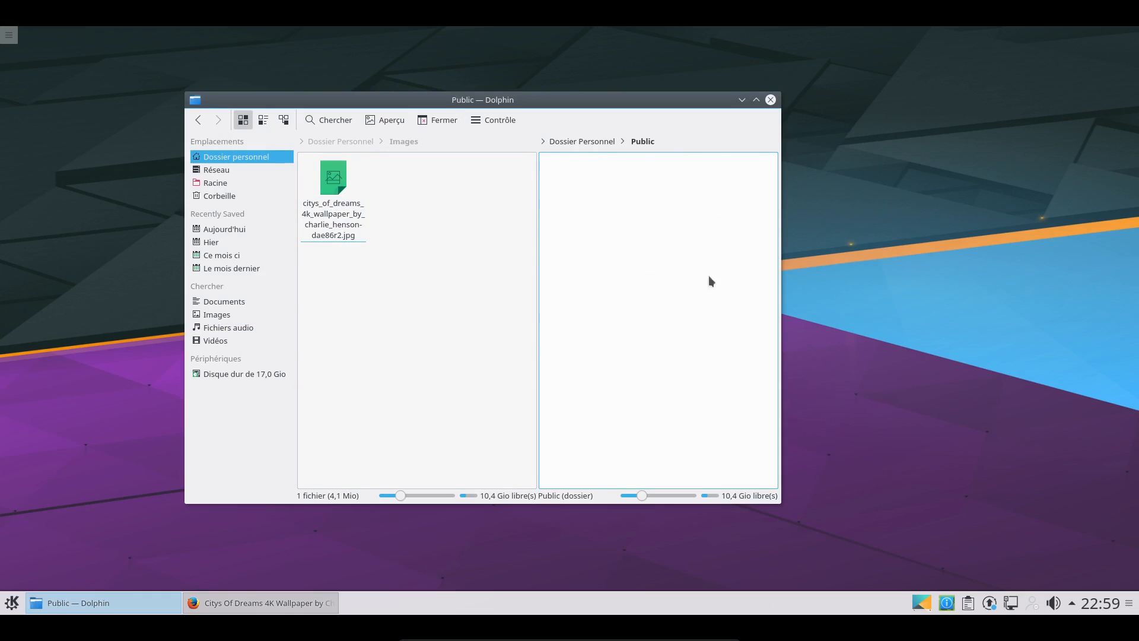
Copy the "citys_of_dreams" wallpaper JPG from the Images folder into the Public folder.
right_click(335, 210)
click(361, 233)
right_click(628, 258)
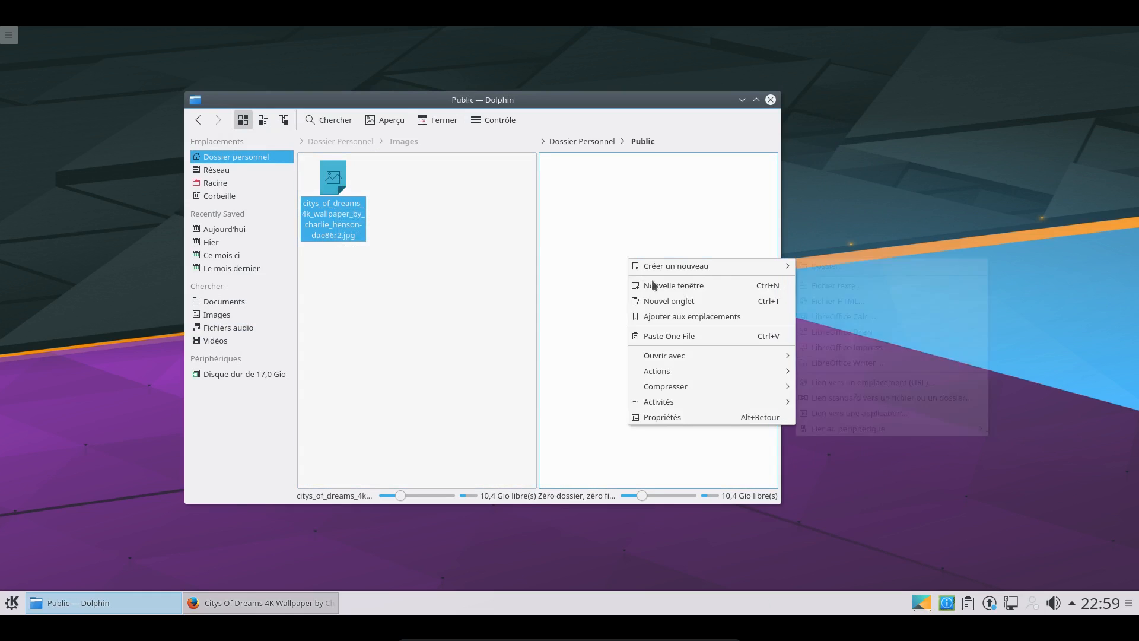
click(699, 337)
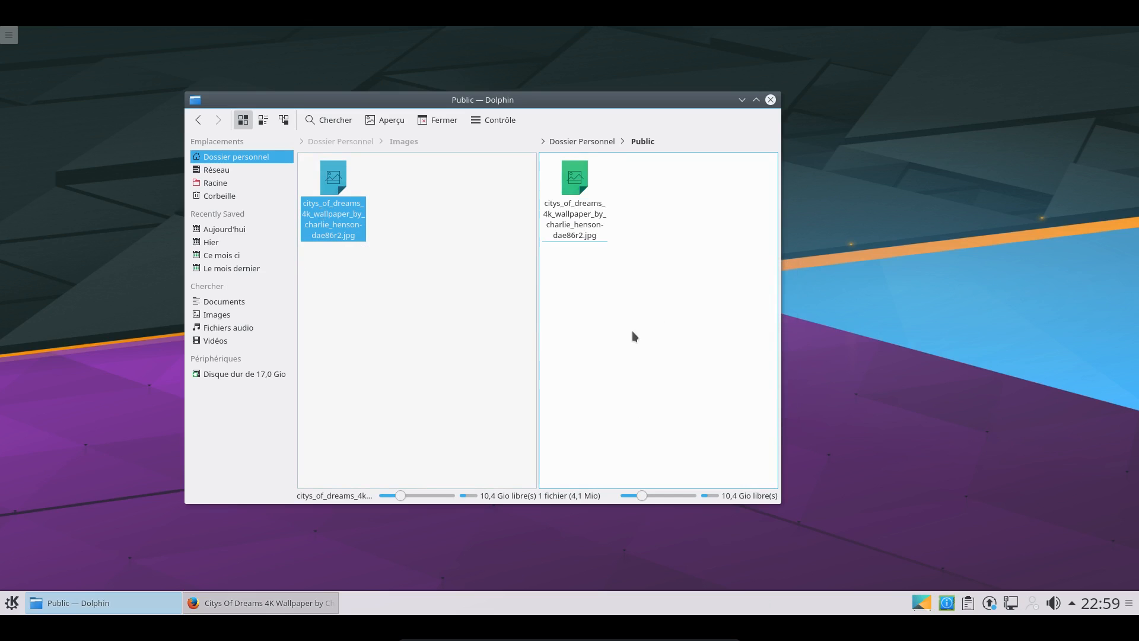
click(370, 190)
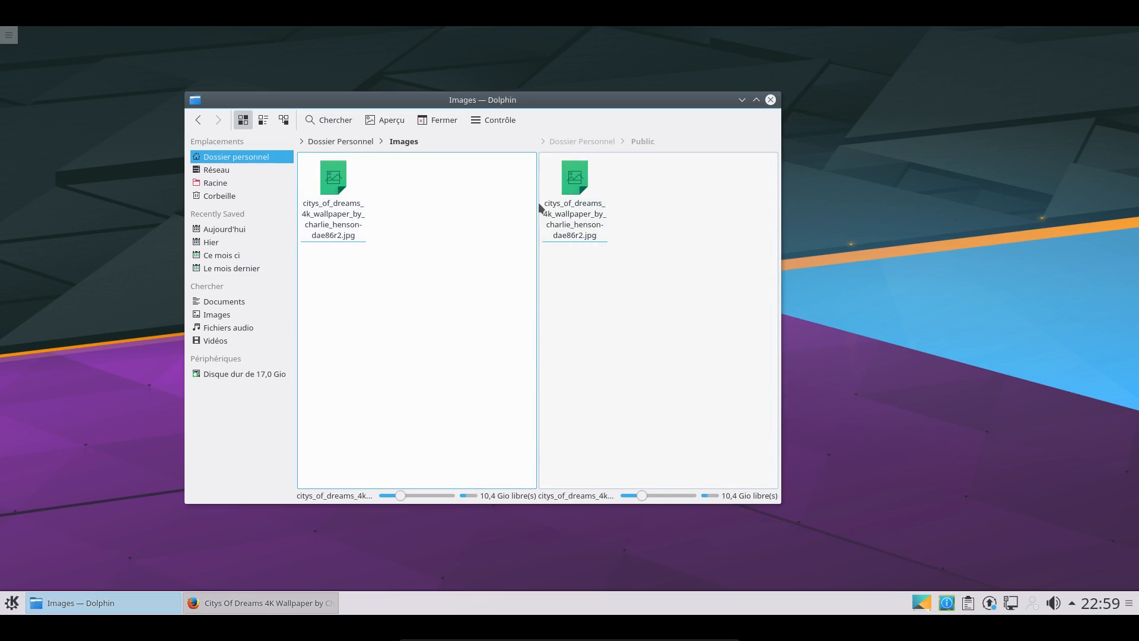
Set the wallpaper JPG from the Public folder as the desktop background of type Image and minimize Dolphin.
drag(517, 102, 467, 182)
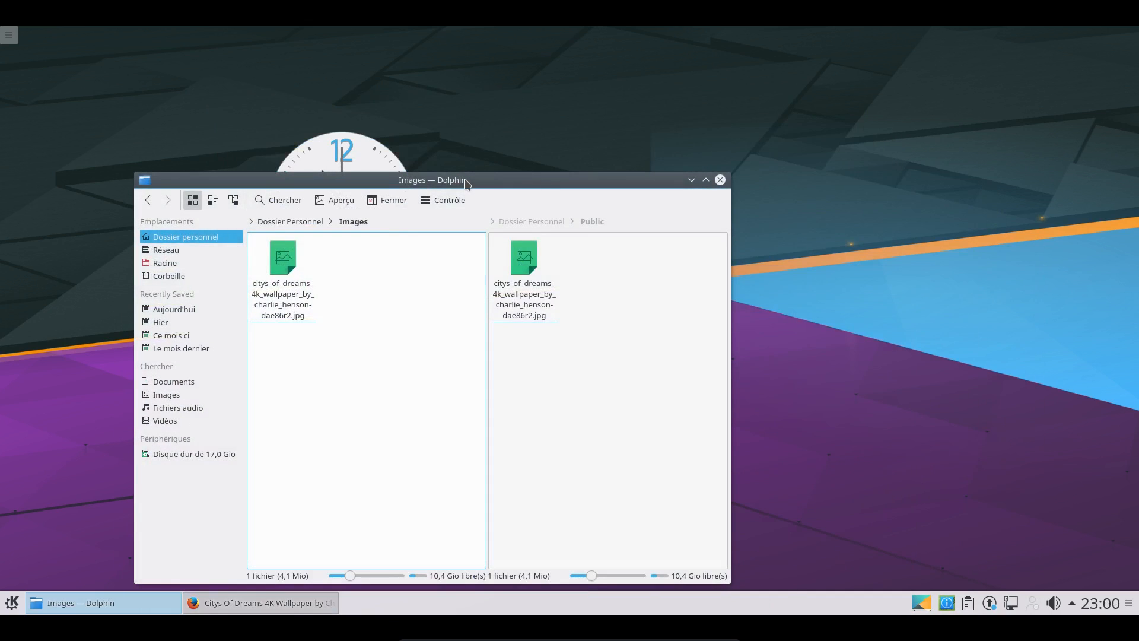
drag(467, 182, 401, 83)
drag(468, 177, 961, 261)
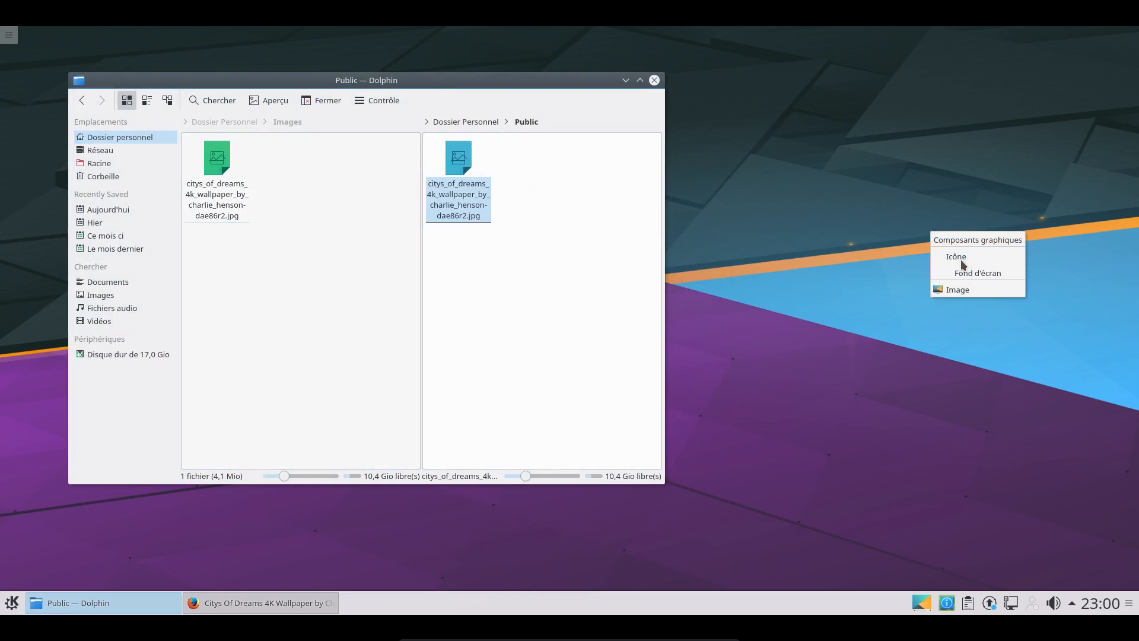
click(966, 291)
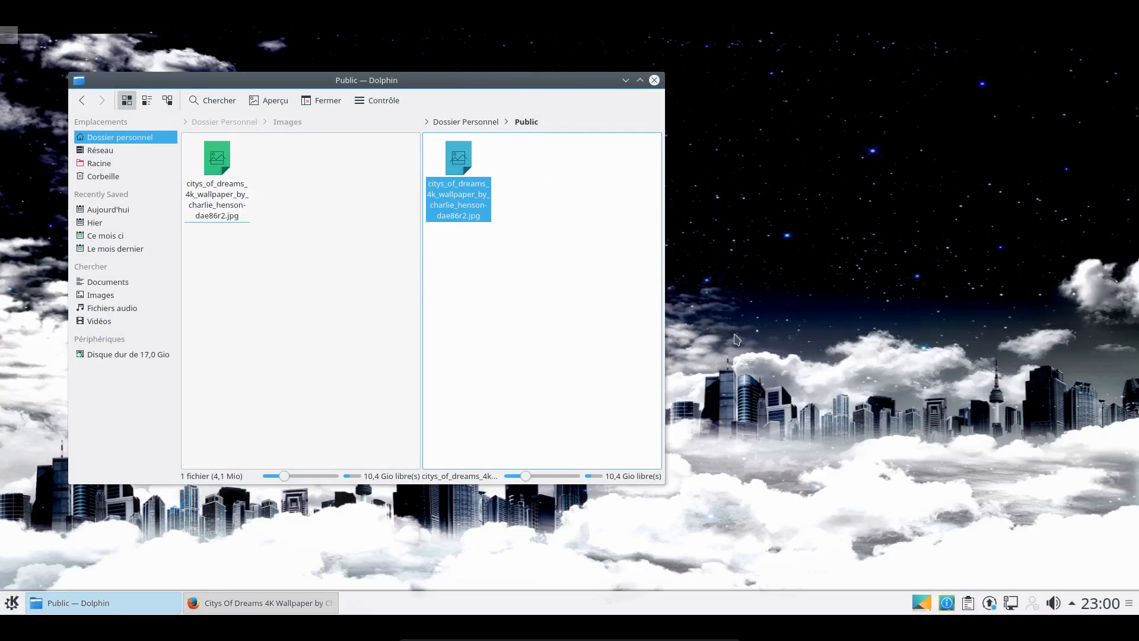
drag(517, 78, 630, 93)
click(729, 92)
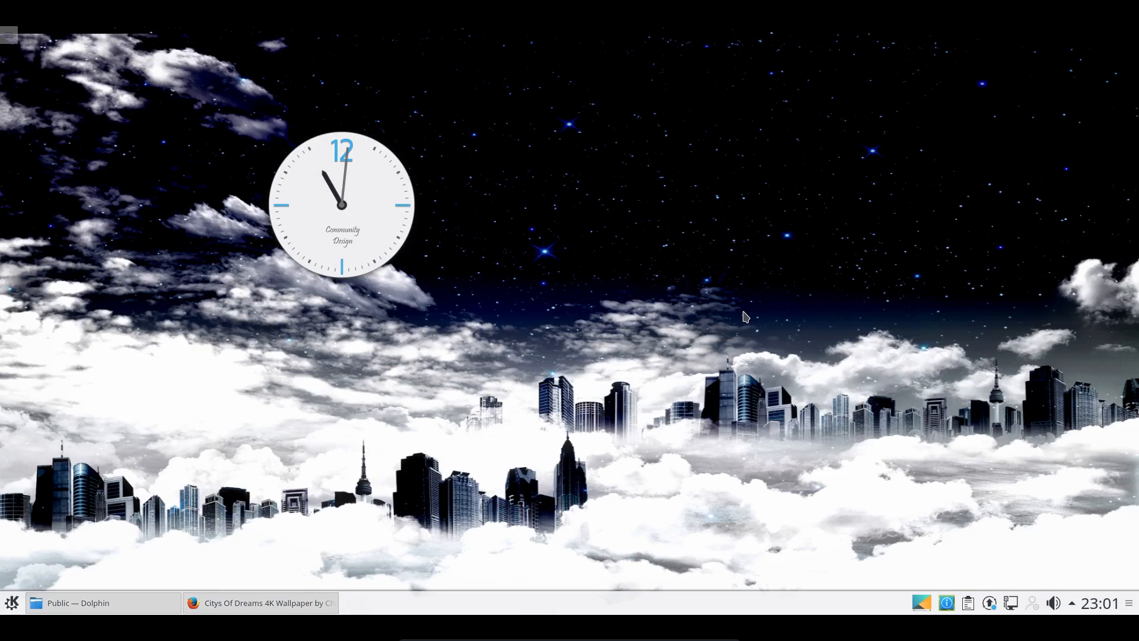
View the Bureautique applications in the full-screen application launcher and close the launcher.
click(13, 603)
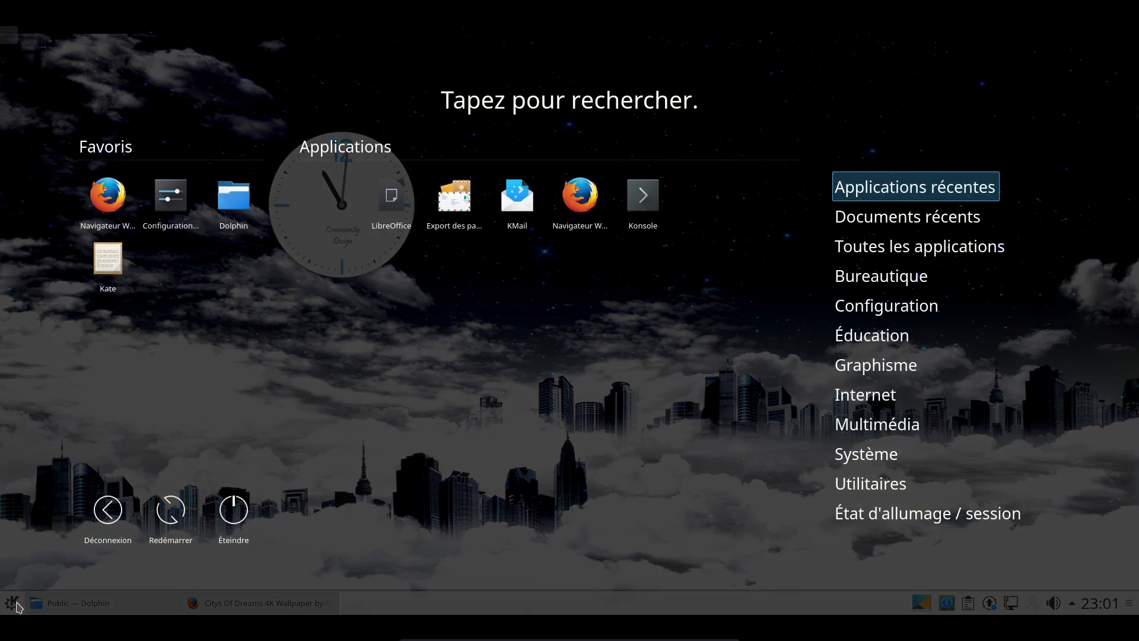
mouse_move(852, 281)
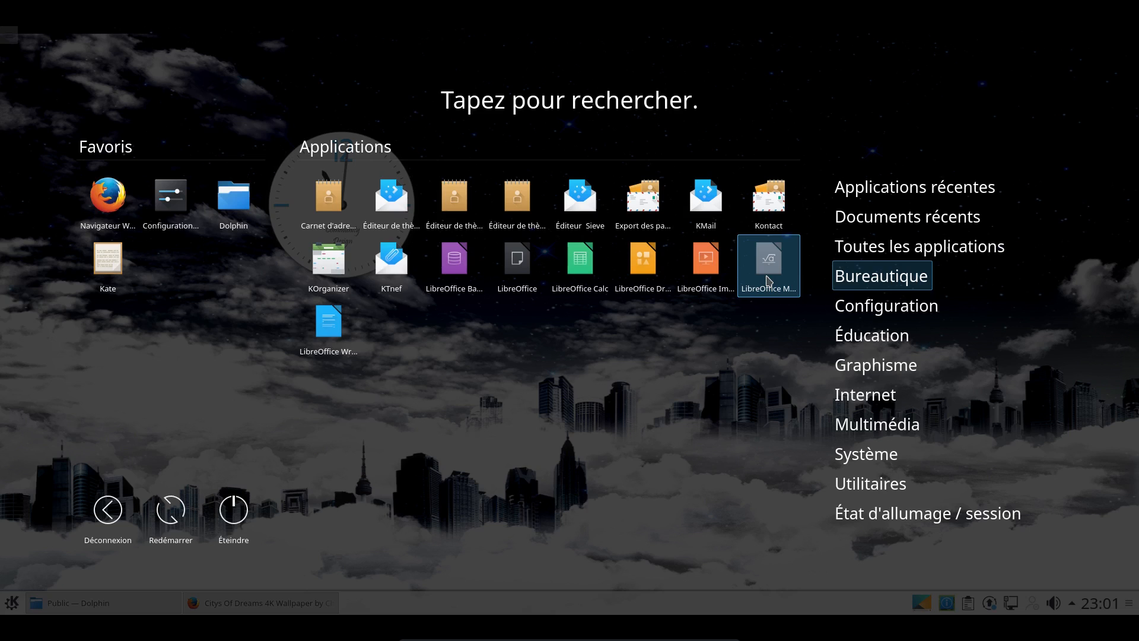
click(639, 369)
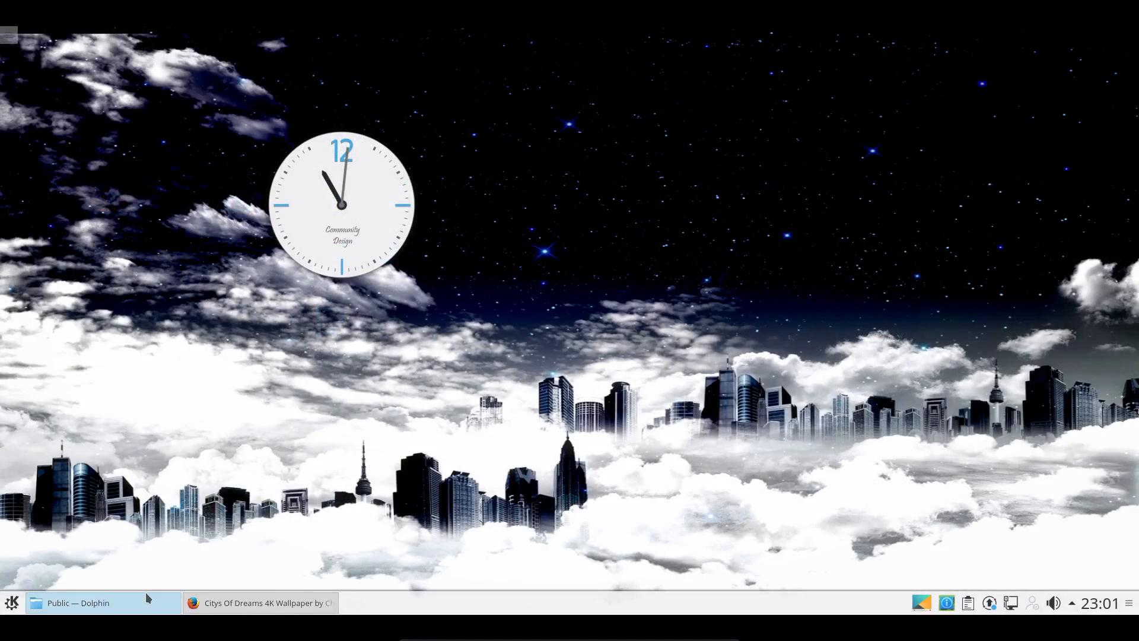
Restore the Dolphin window, preview snapping it to the upper-right screen quarter, and move it back near the middle of the desktop.
click(99, 608)
drag(344, 94, 1134, 18)
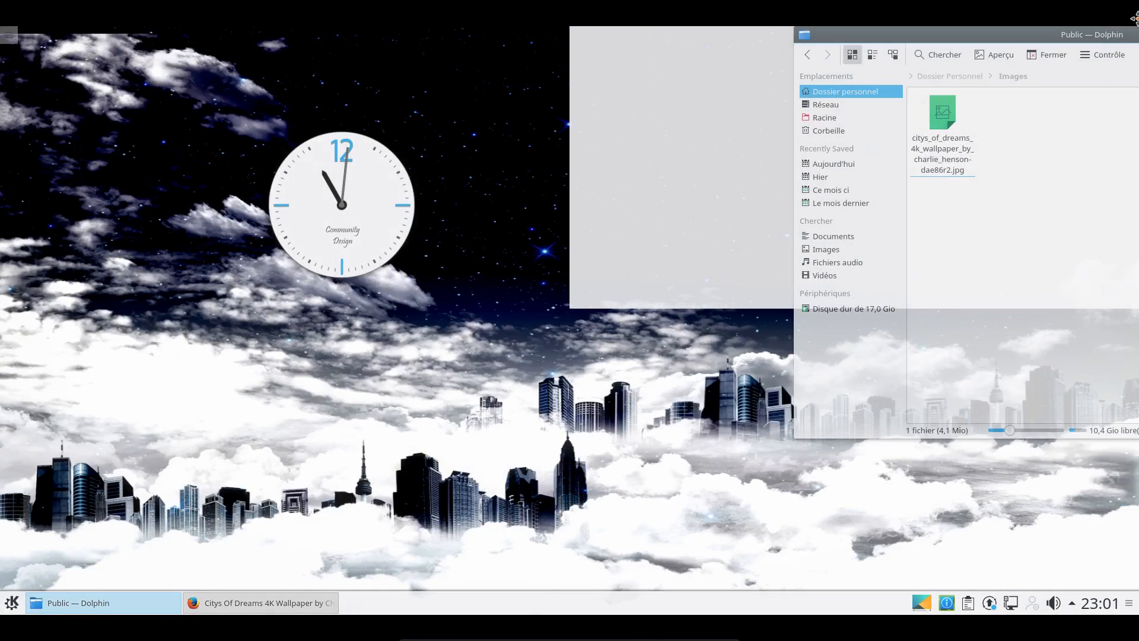
drag(1134, 18, 654, 87)
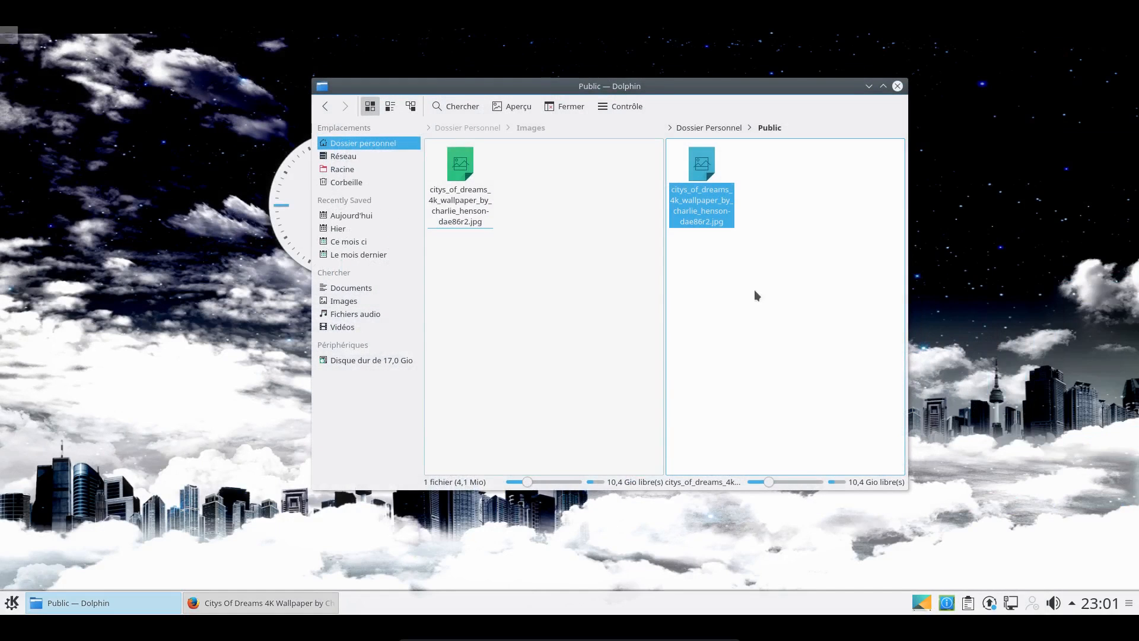
Open the desktop settings, move the window clear of the screen edge, and view the Actions de la souris page.
right_click(1023, 379)
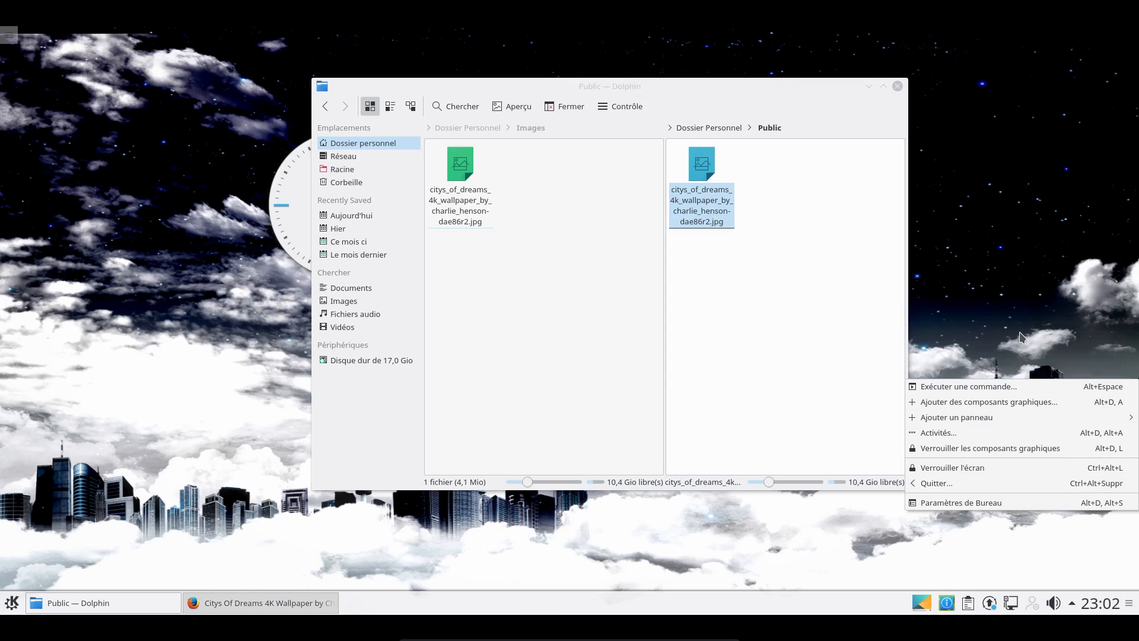
click(995, 502)
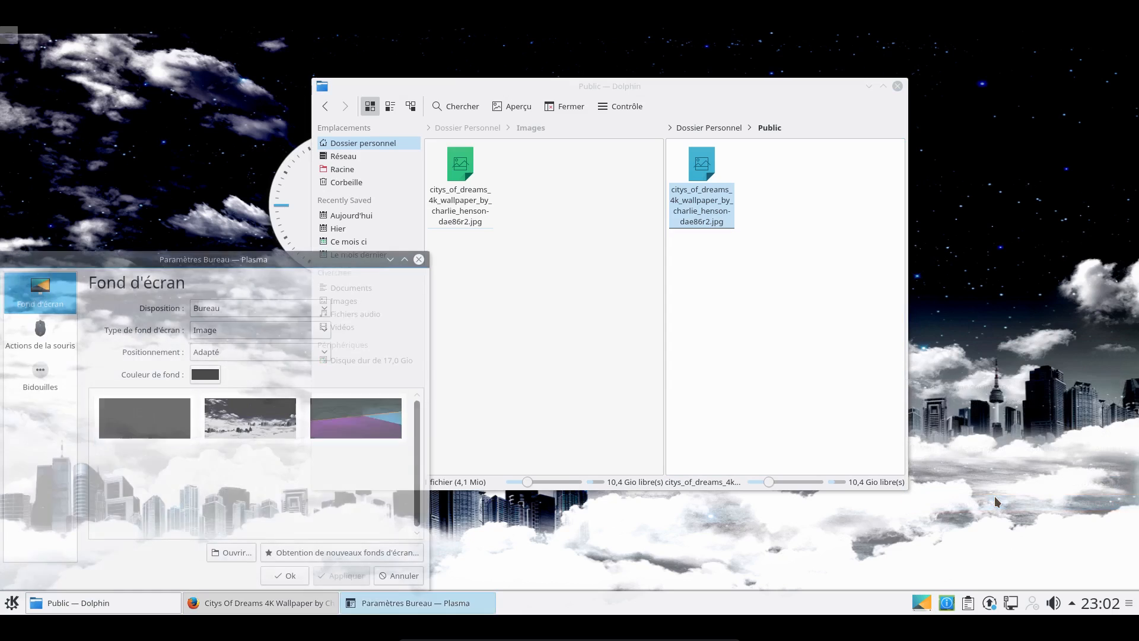
drag(152, 251, 221, 164)
click(41, 358)
click(41, 317)
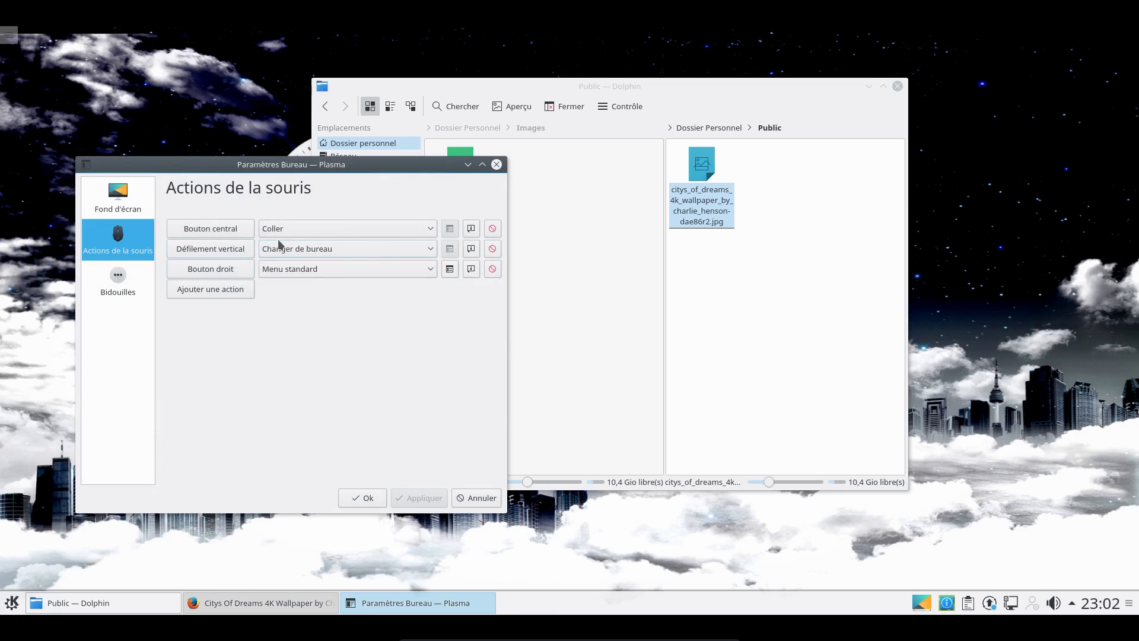
click(1098, 261)
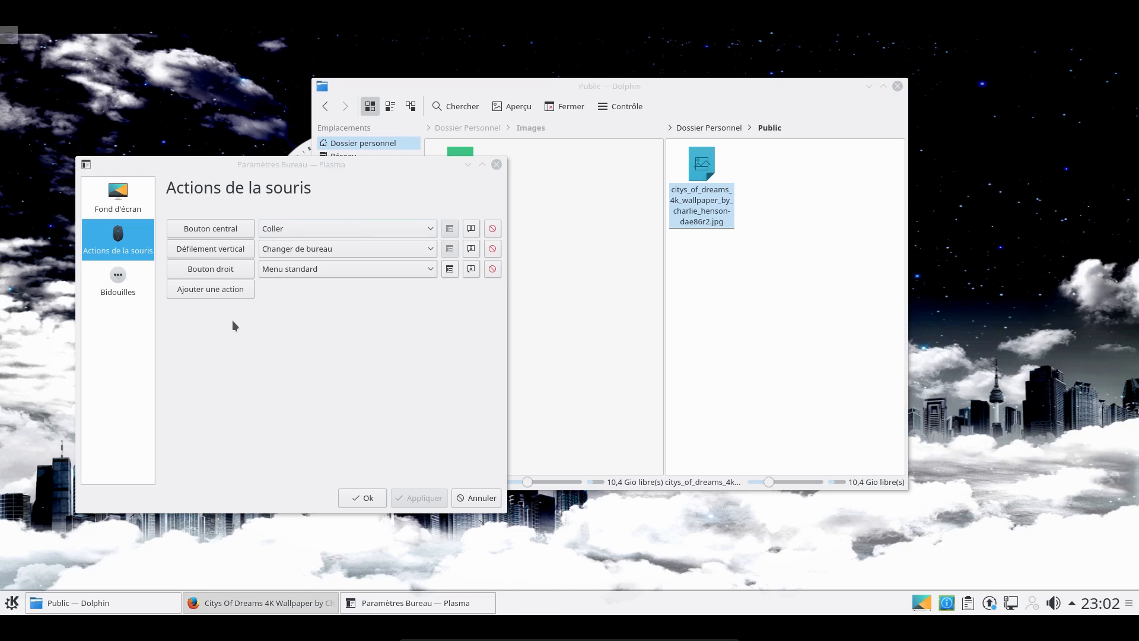
In the system settings for Bureaux virtuels, set the number of desktops to 4 and the number of rows to 2.
click(11, 604)
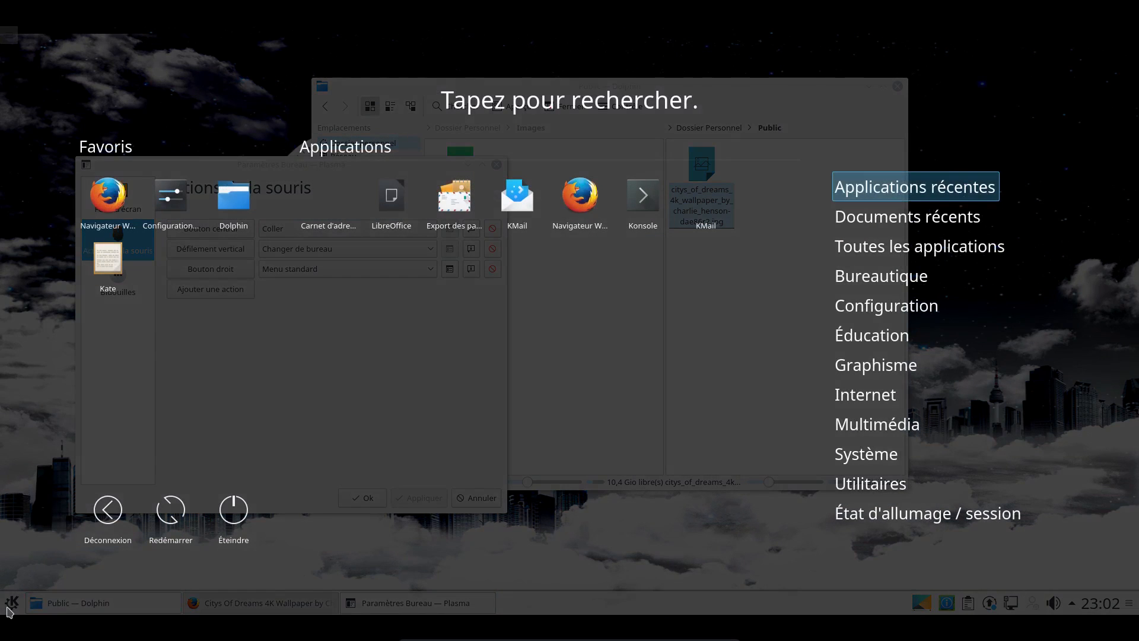
click(179, 202)
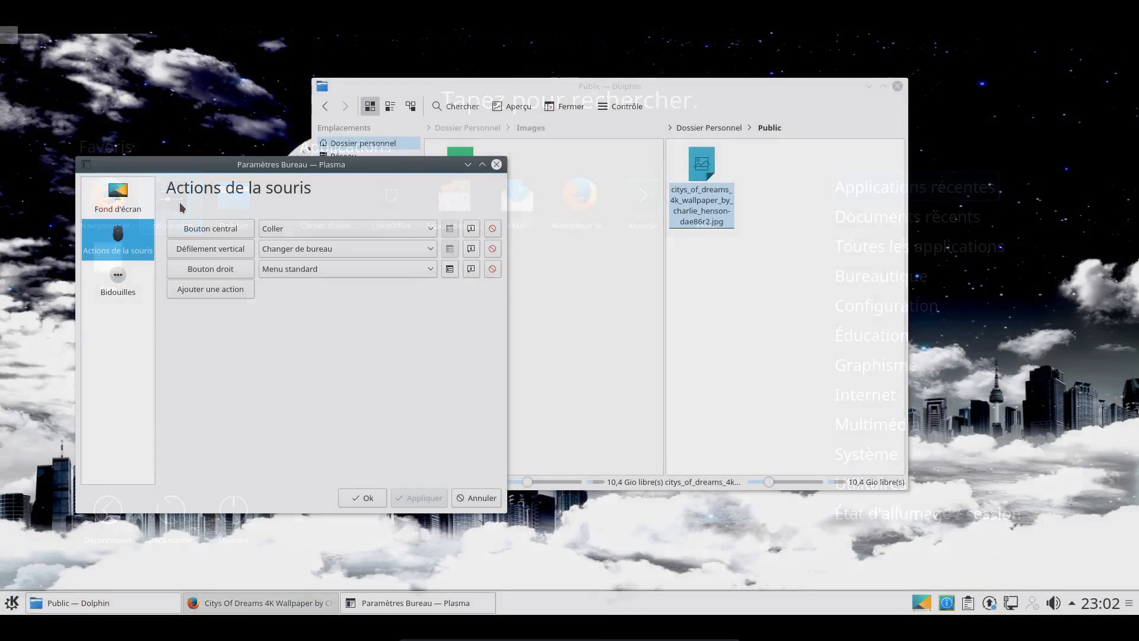
drag(616, 150, 256, 93)
click(173, 267)
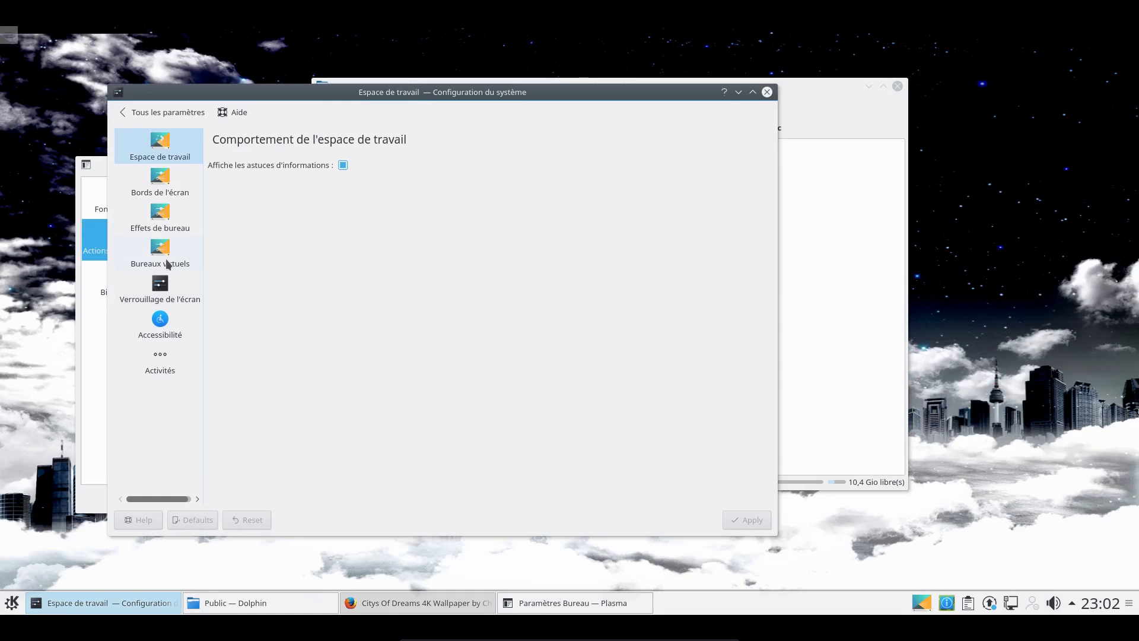
click(168, 265)
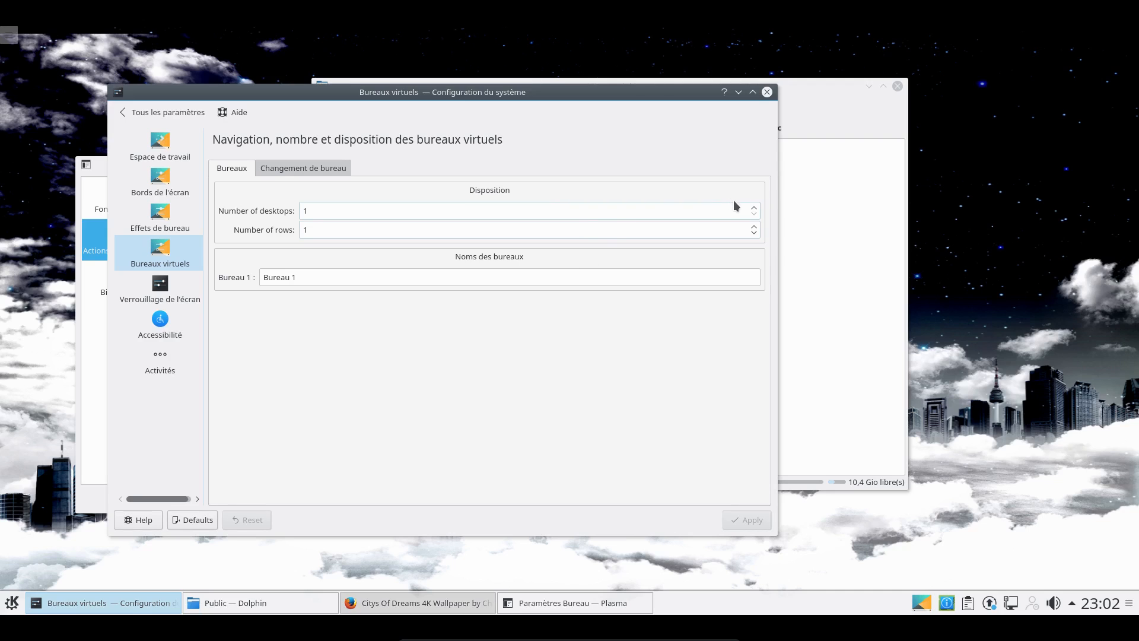
click(753, 207)
click(754, 207)
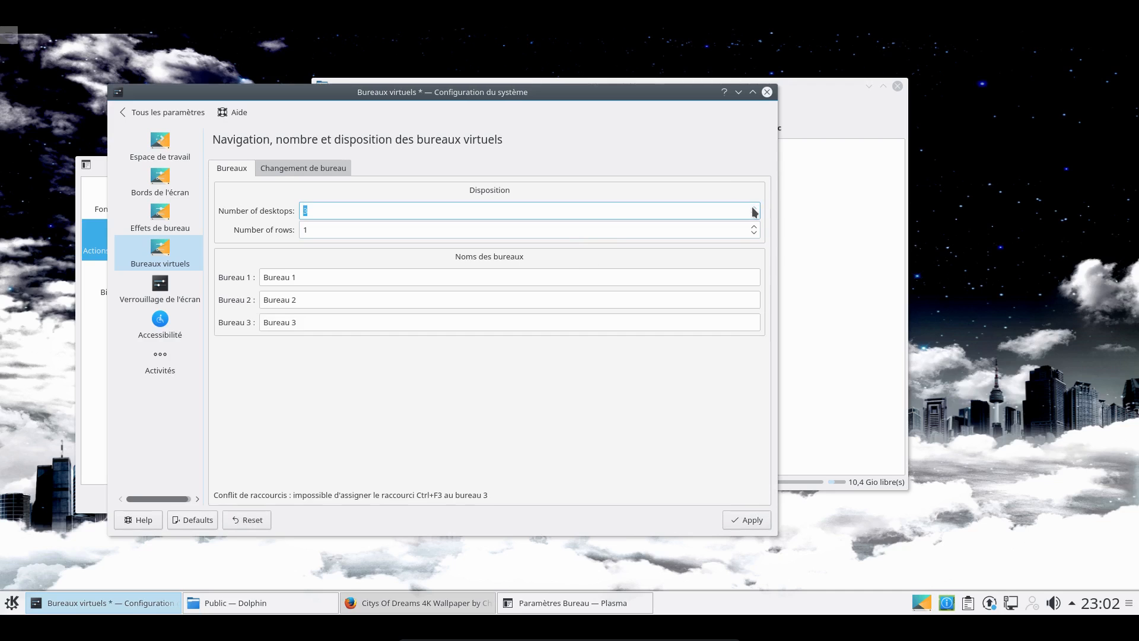
click(754, 207)
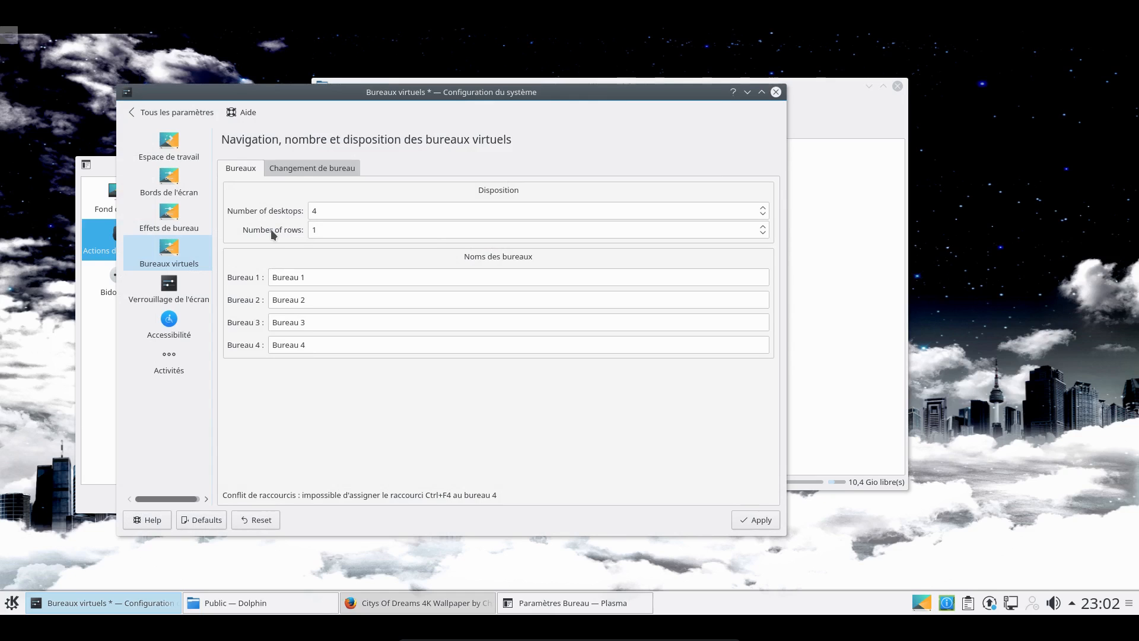
click(335, 211)
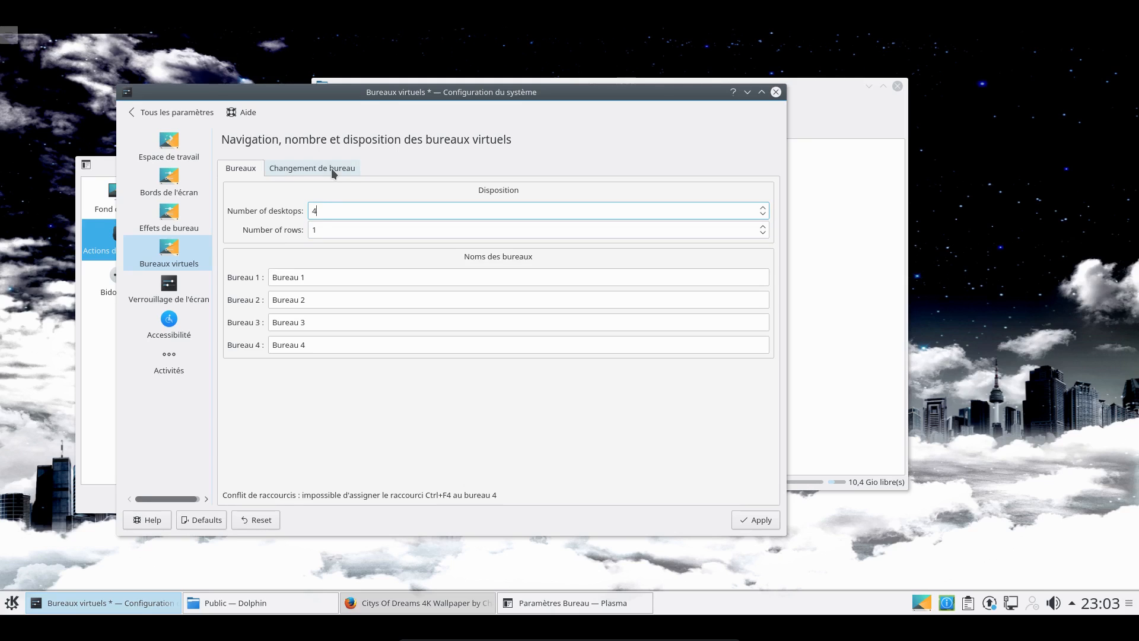
click(759, 226)
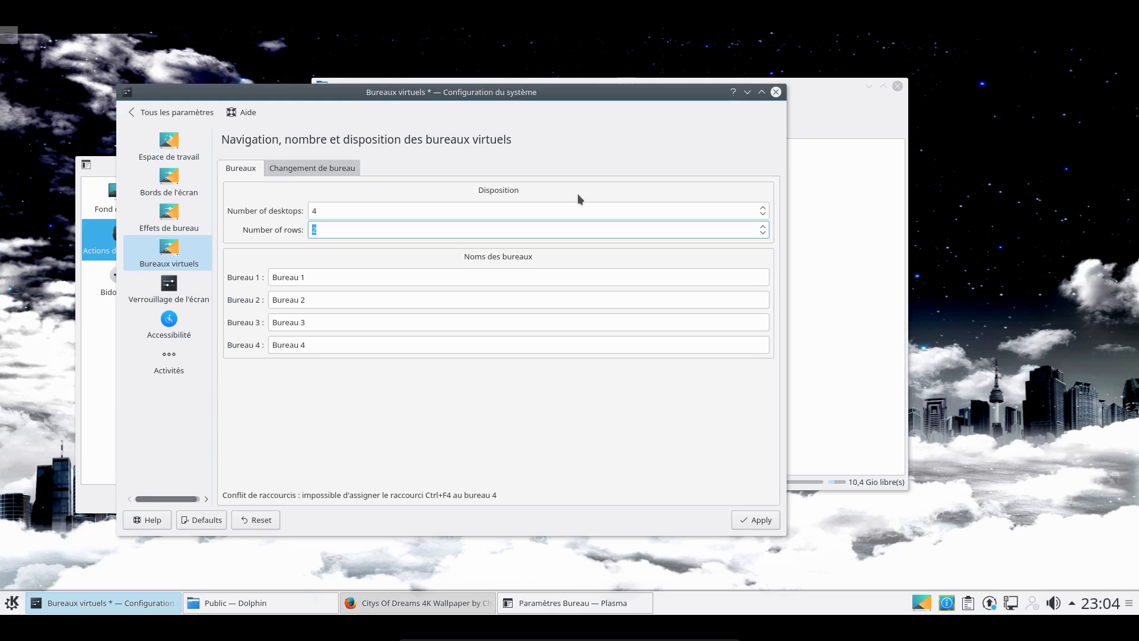
Rename the first virtual desktop as Internet, apply the virtual desktop settings, and close the system settings.
click(344, 277)
key(ctrl+a)
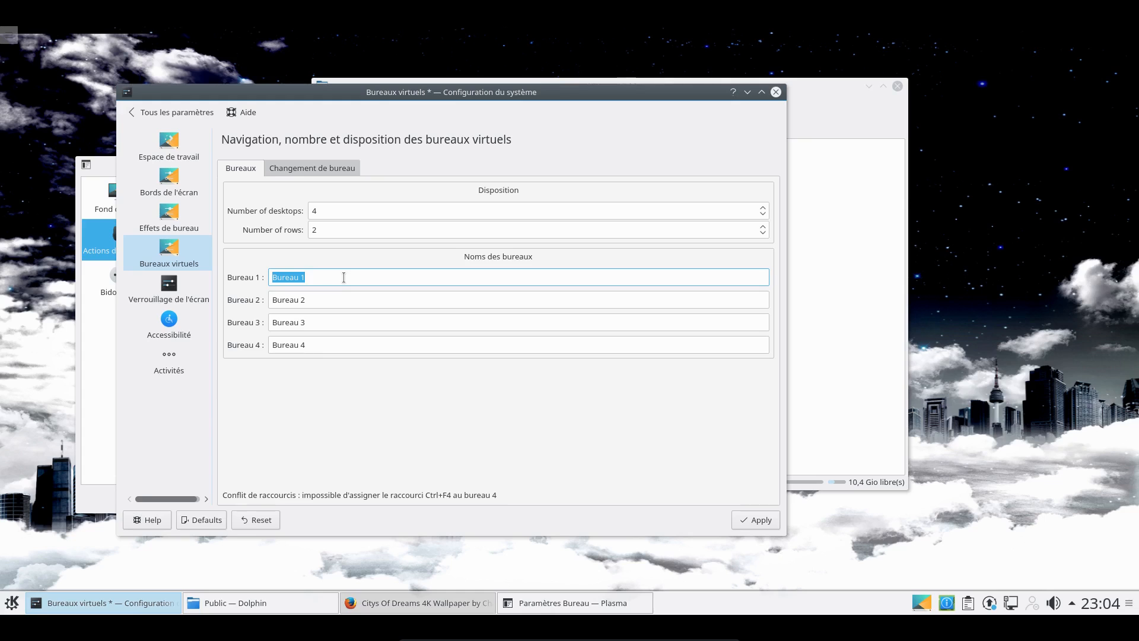
text(Internet)
click(755, 521)
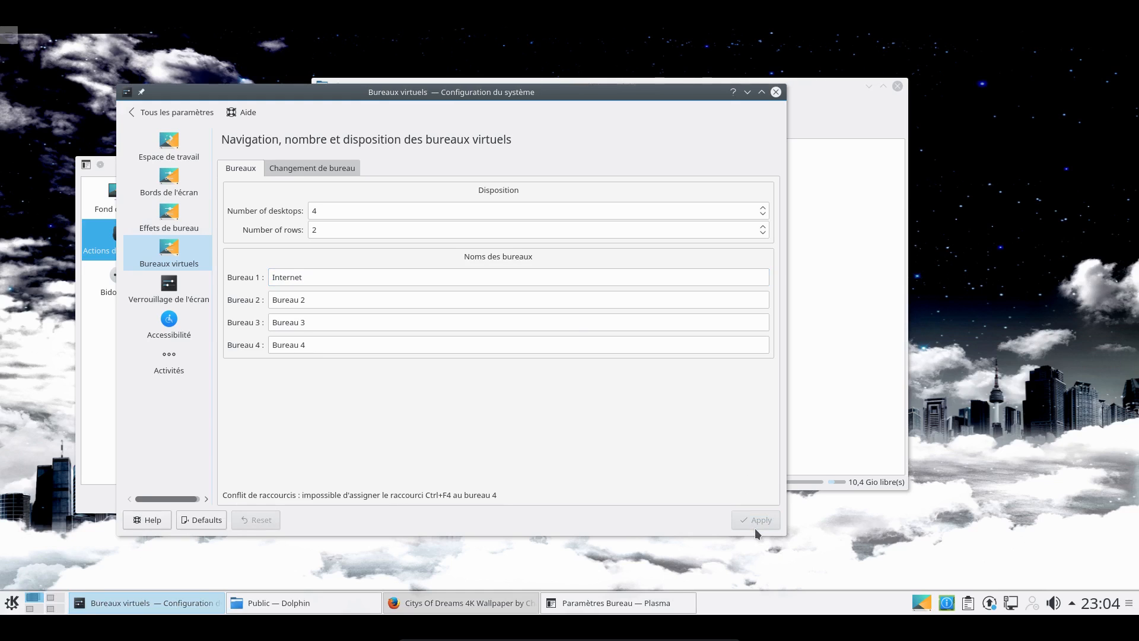
click(776, 92)
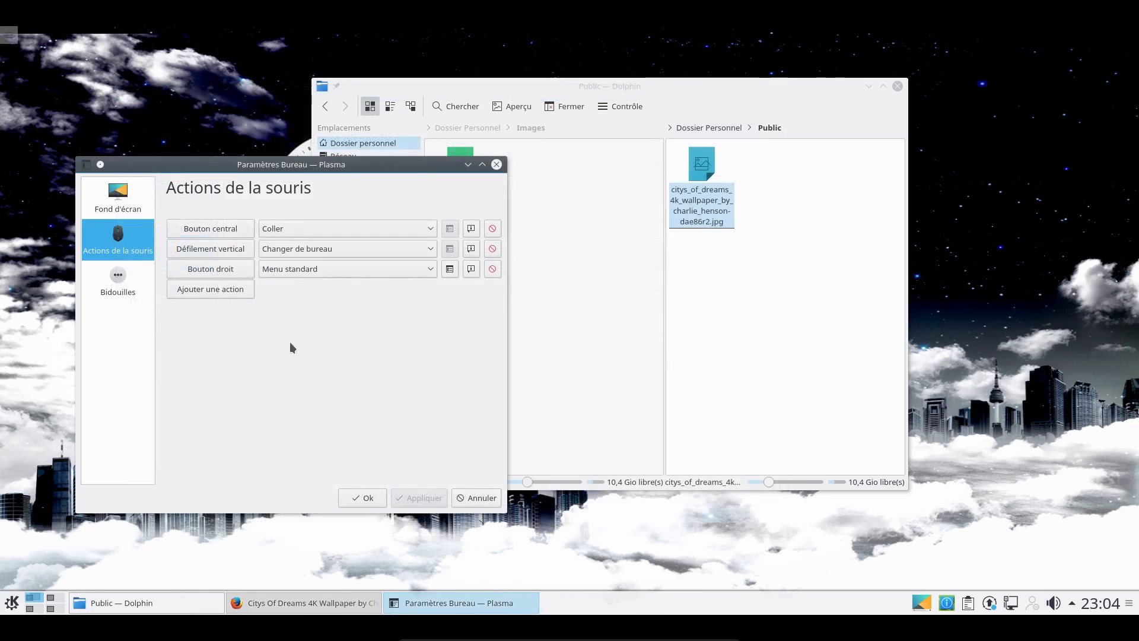
Switch to the virtual desktop below and back, close the desktop settings window, and repeat the switch by scrolling on the wallpaper.
click(34, 600)
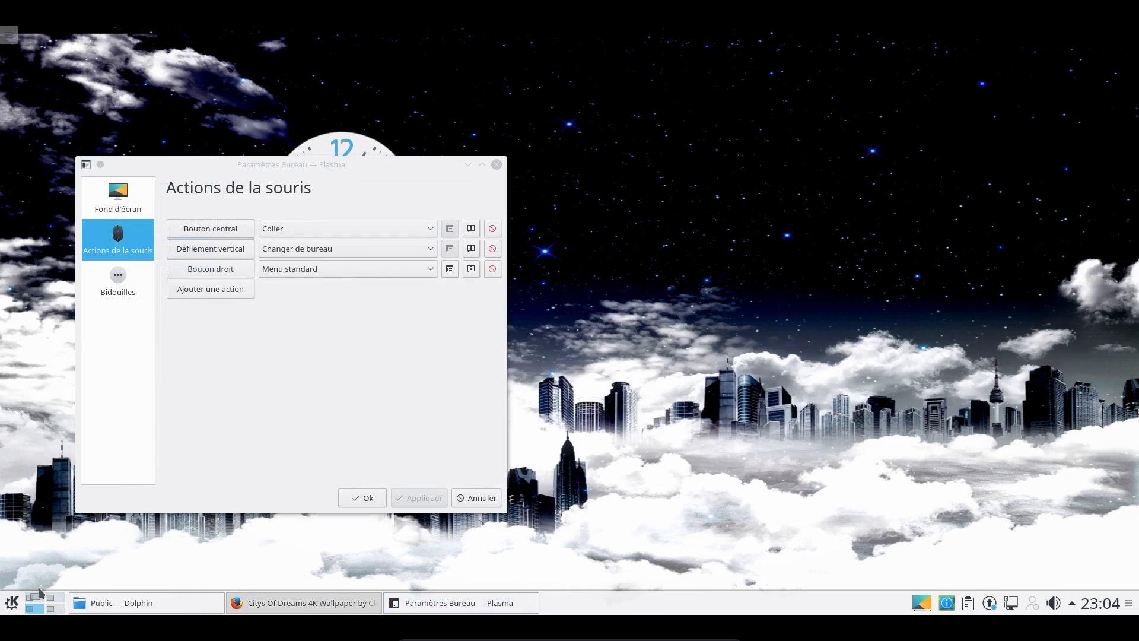
click(38, 595)
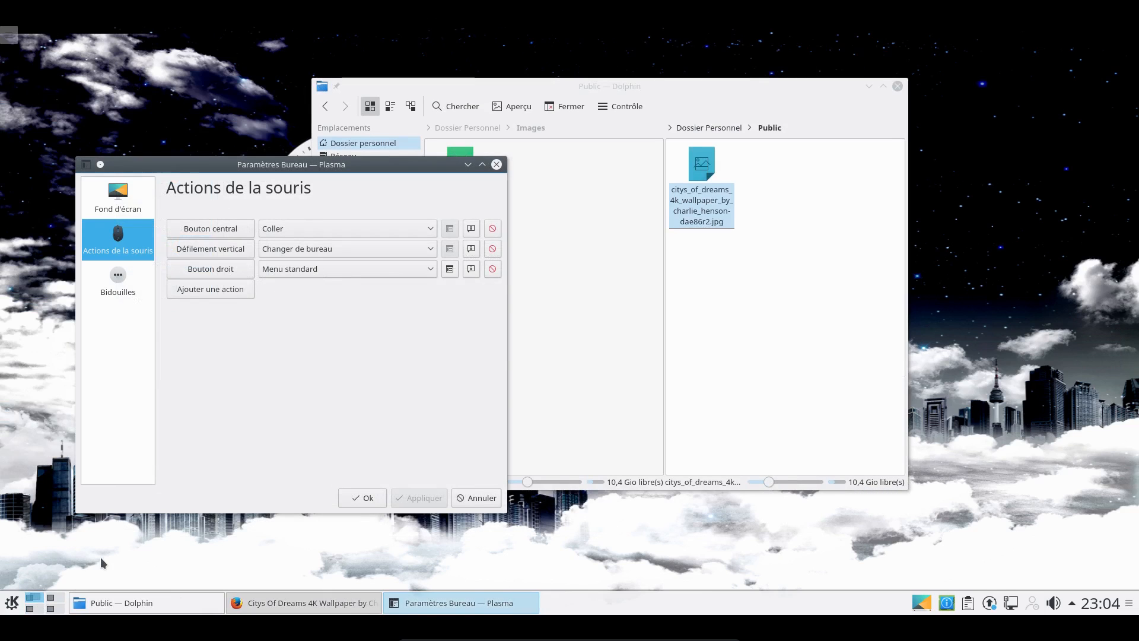
click(497, 164)
scroll(188, 339, down, 1)
scroll(188, 338, down, 1)
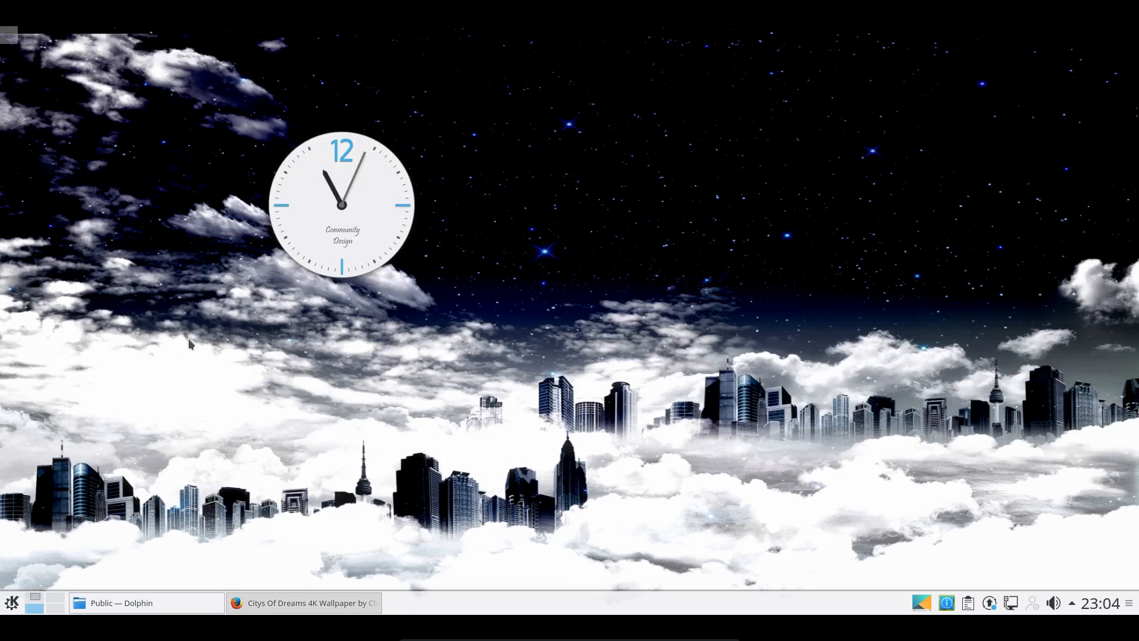
scroll(187, 338, up, 1)
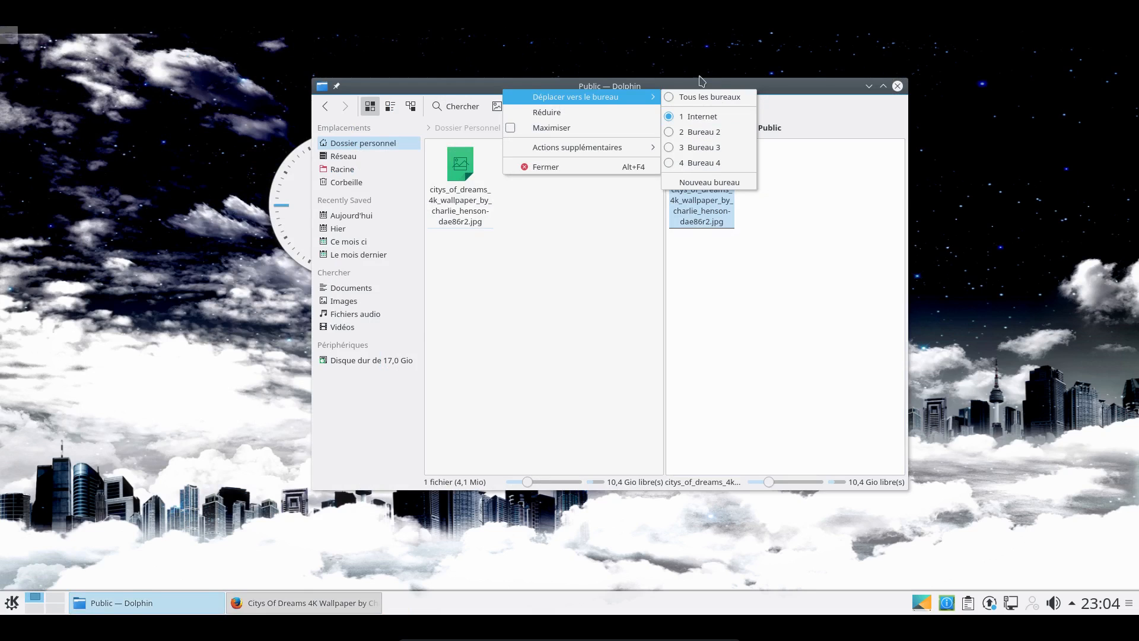
Move the Dolphin window from the Internet desktop to the virtual desktop Bureau 2.
click(707, 131)
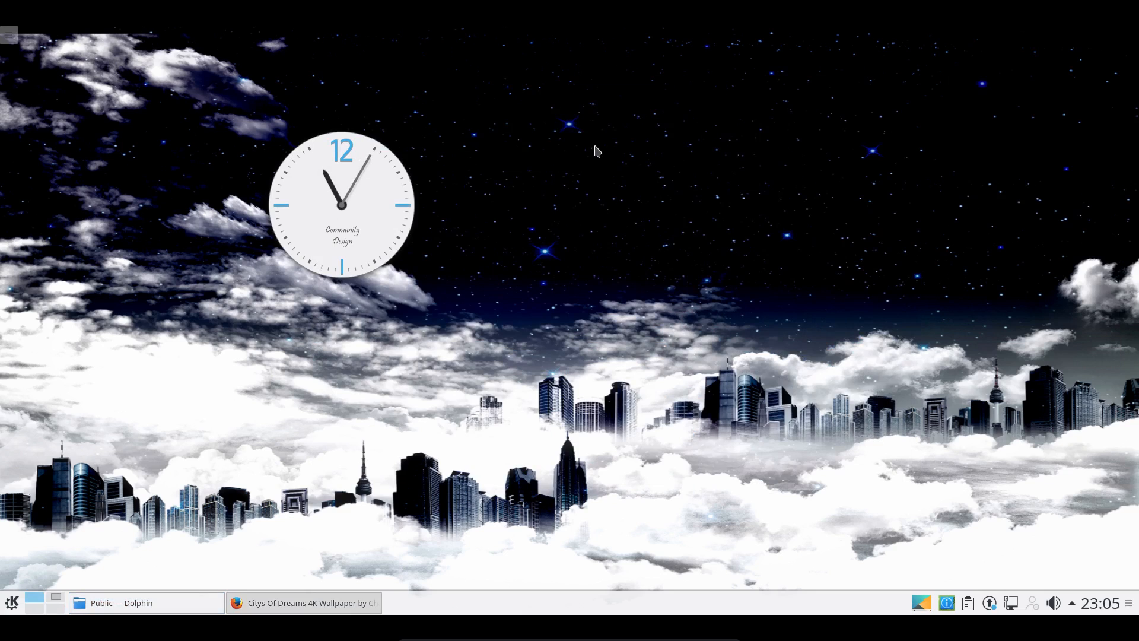
right_click(628, 131)
click(525, 304)
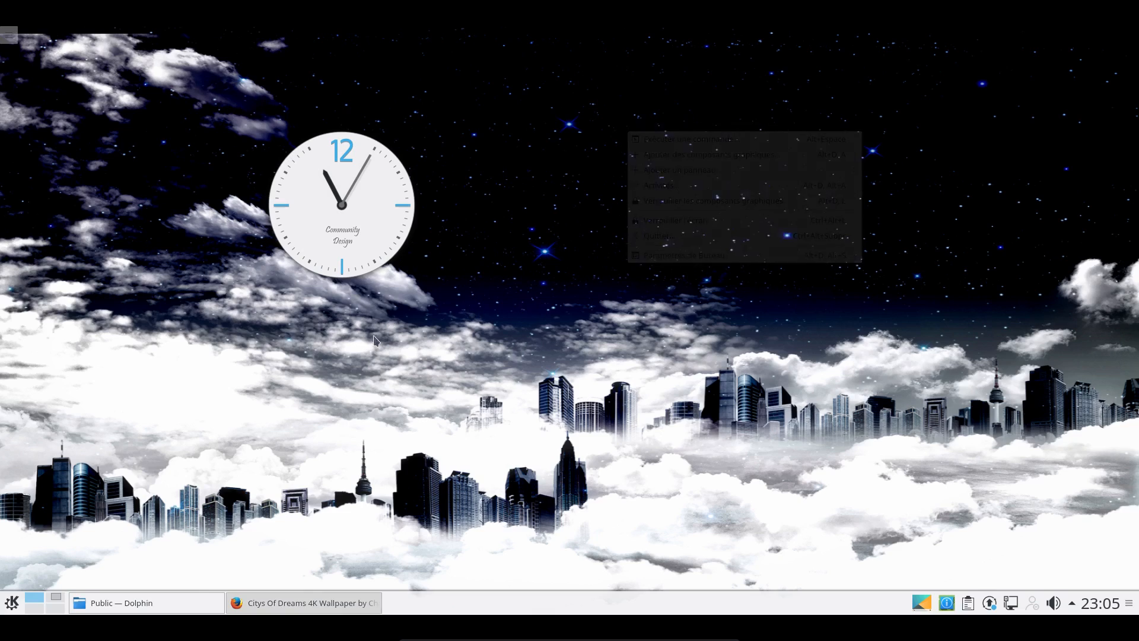
Open the workspace appearance settings in the system configuration and apply the Brise sombre global theme.
click(11, 602)
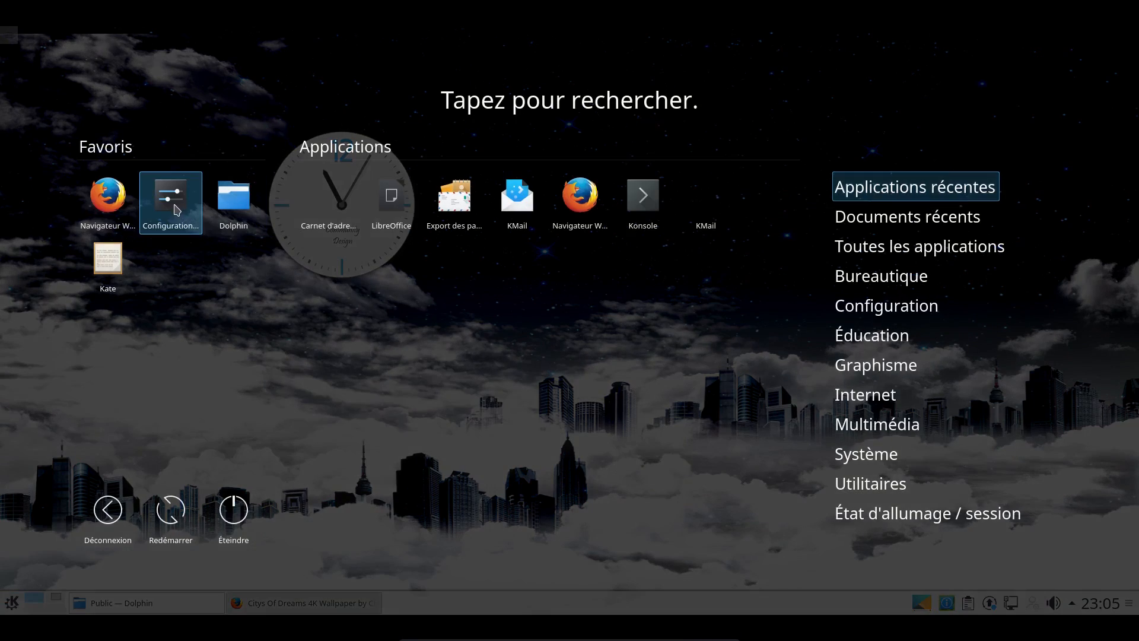
click(171, 202)
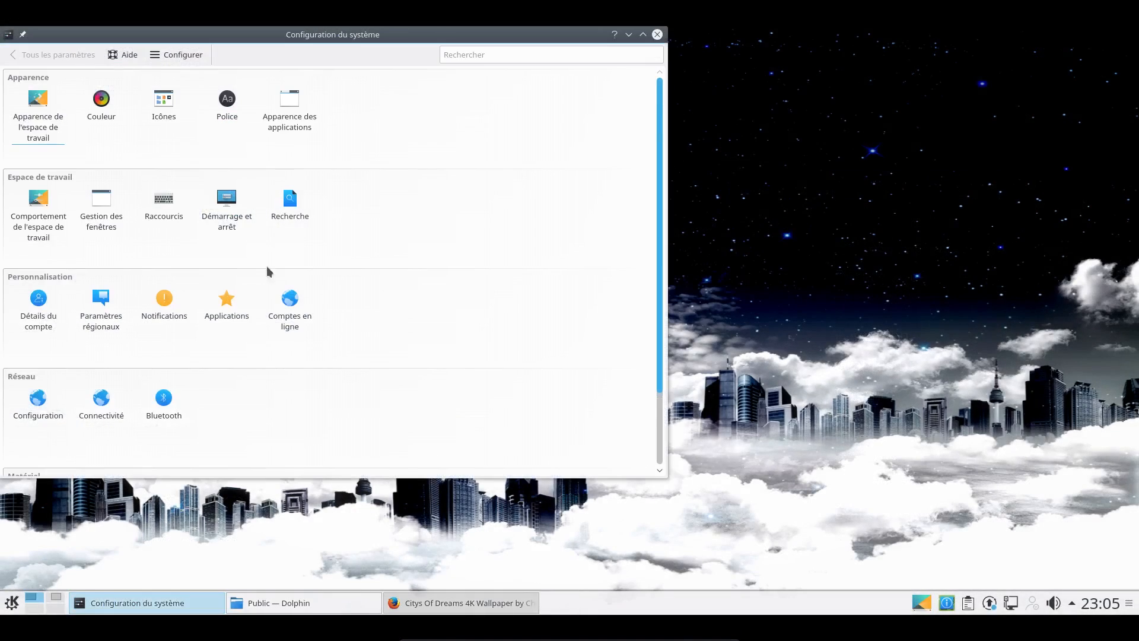
click(53, 117)
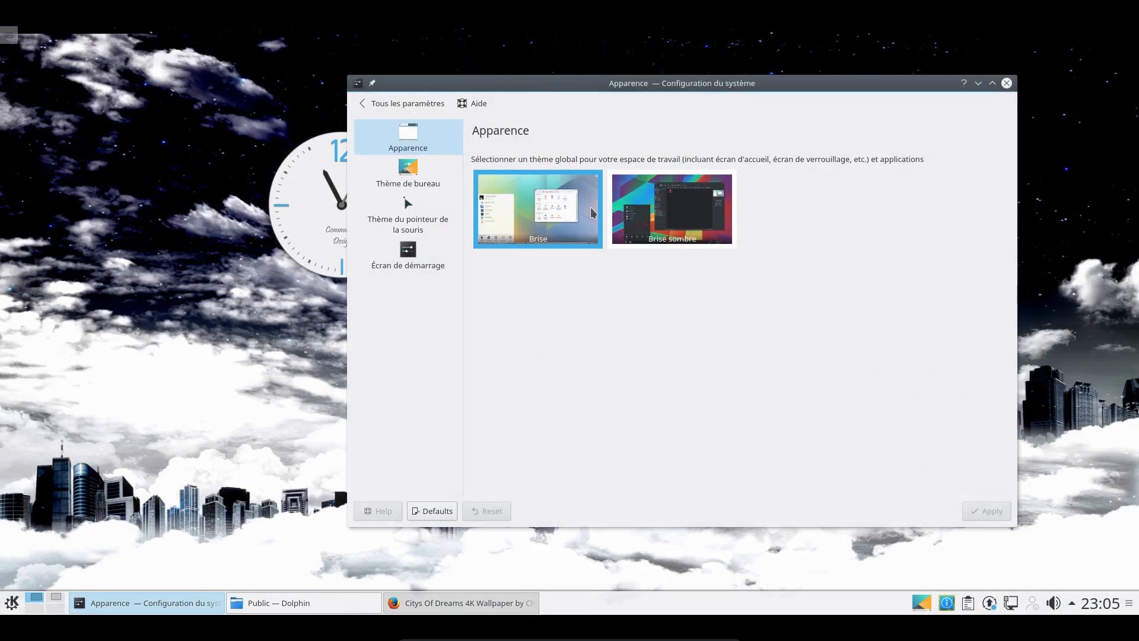
click(693, 211)
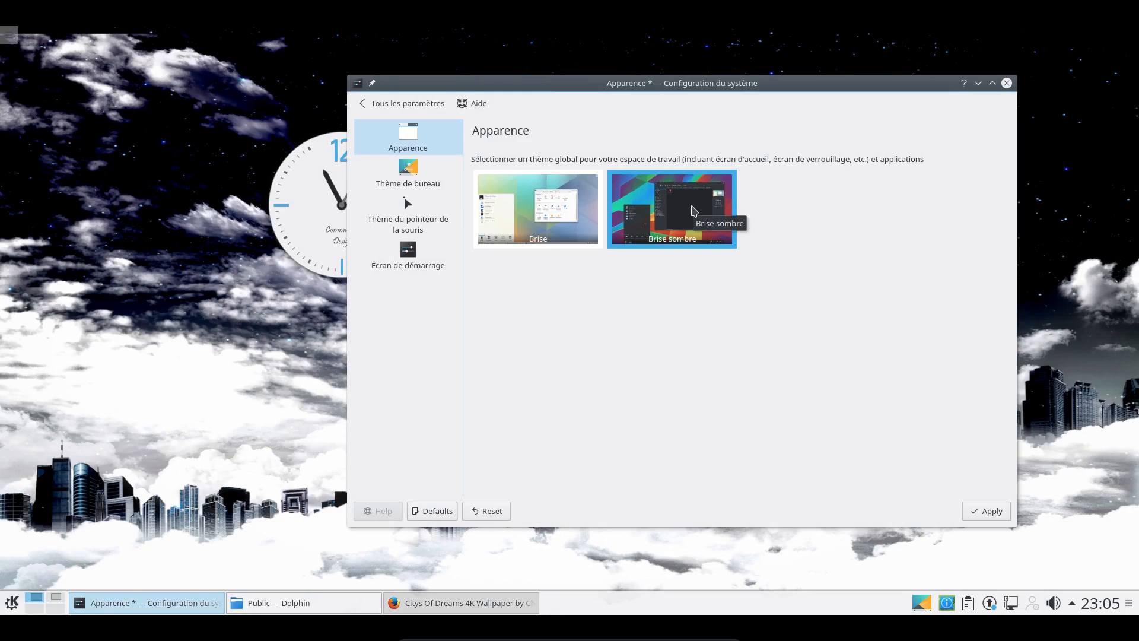
click(994, 509)
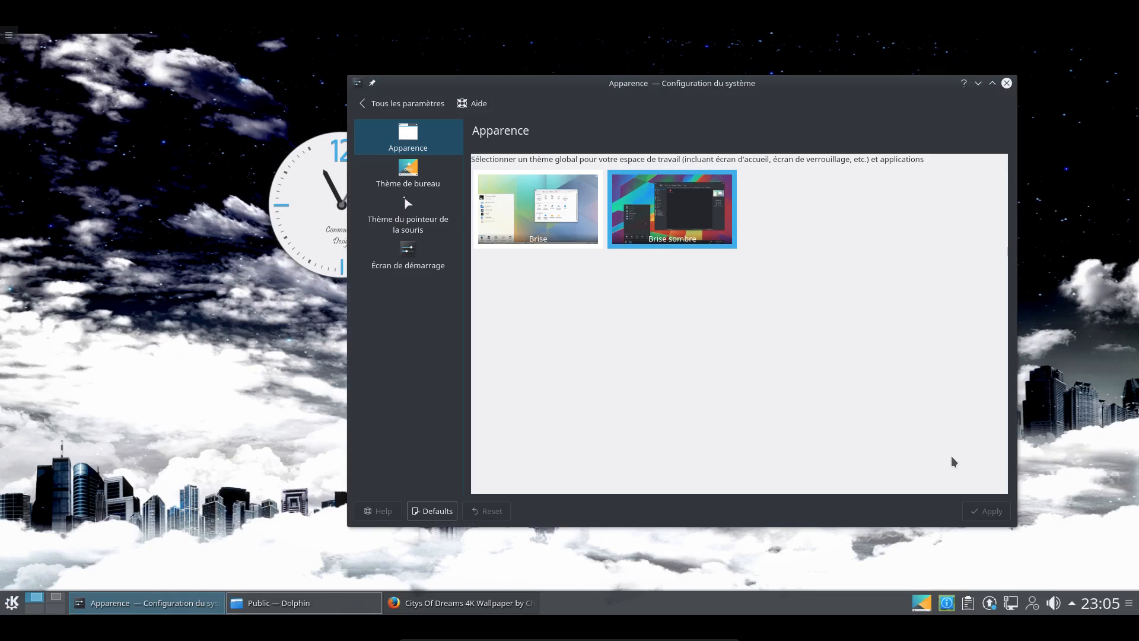
Try out the Oxygen desktop theme and apply Breeze foncé again.
click(434, 189)
drag(578, 83, 509, 68)
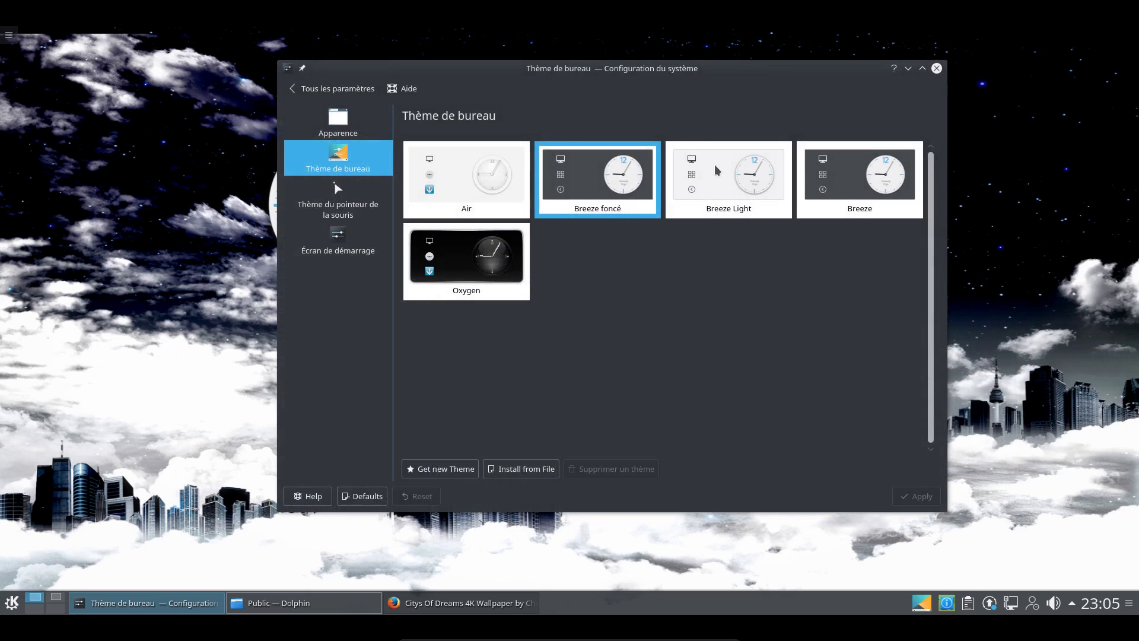
click(485, 270)
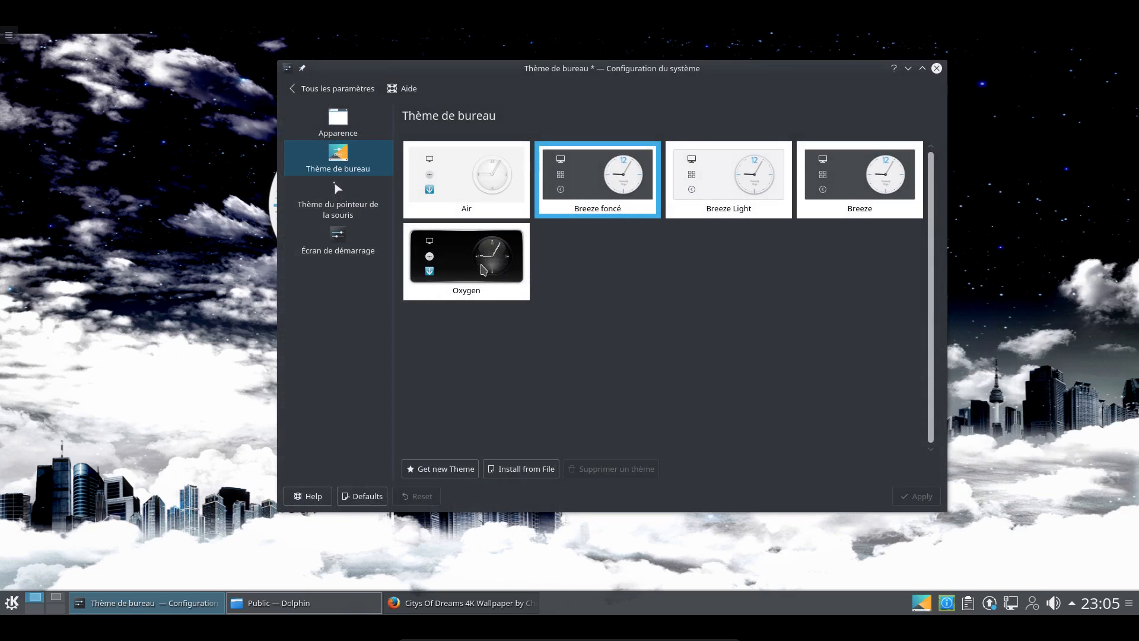
click(903, 495)
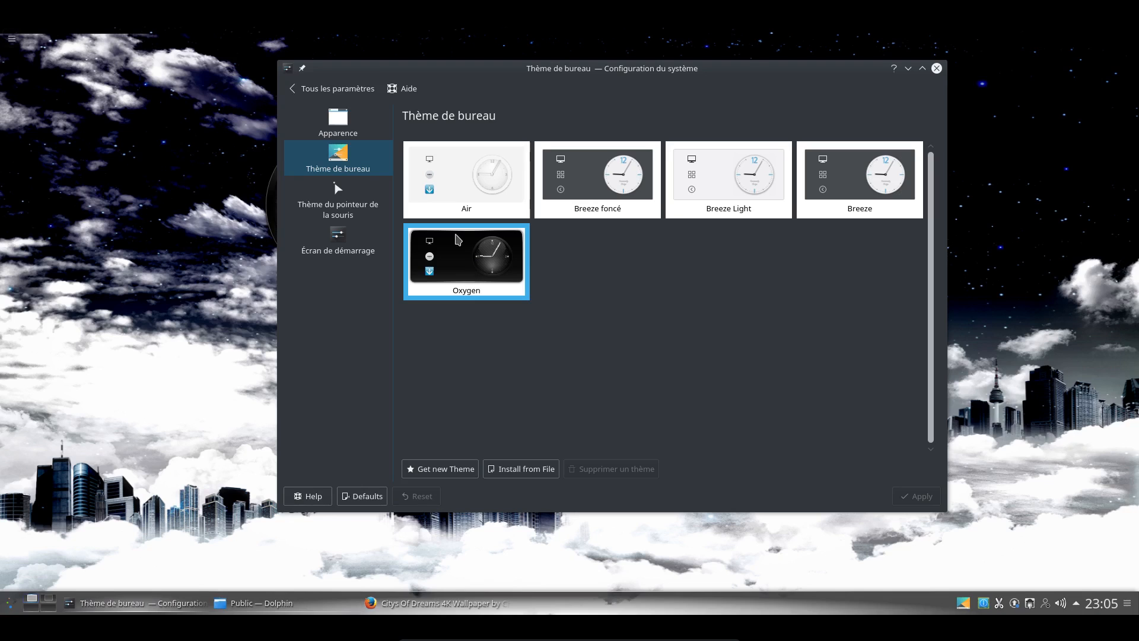
click(625, 195)
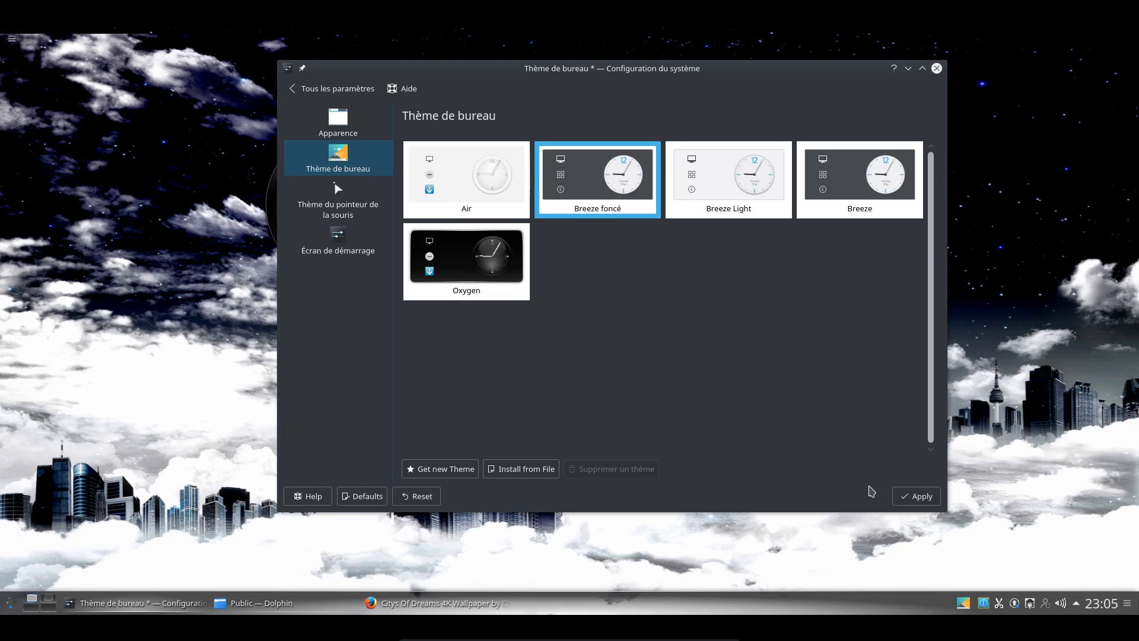
click(901, 496)
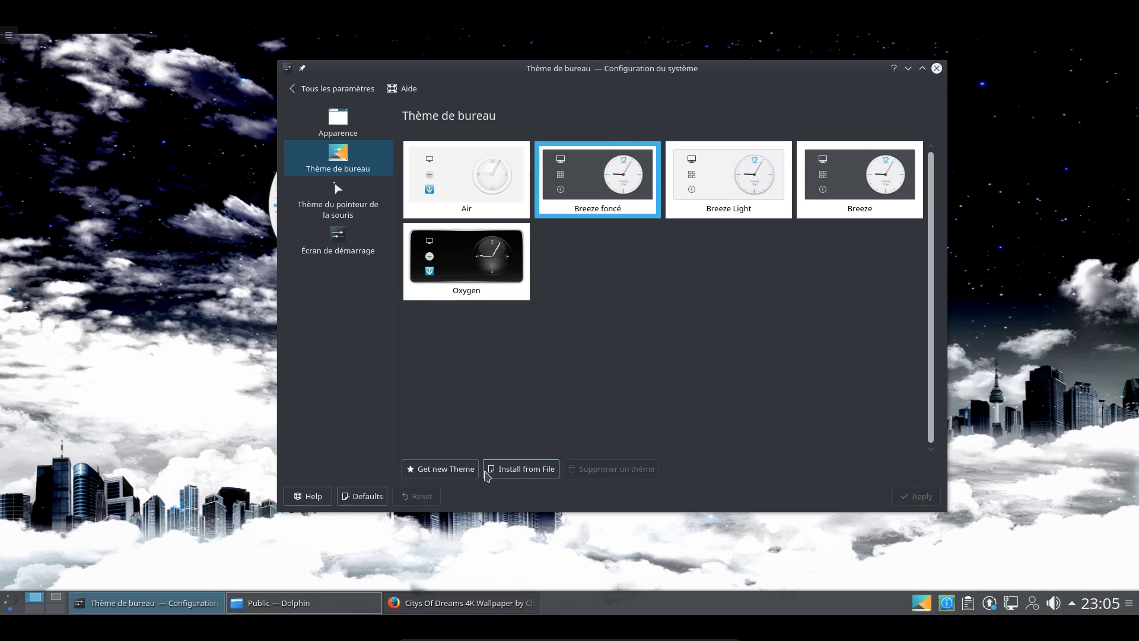
Browse the downloadable desktop themes in the online extension installer and close it without installing any.
click(454, 476)
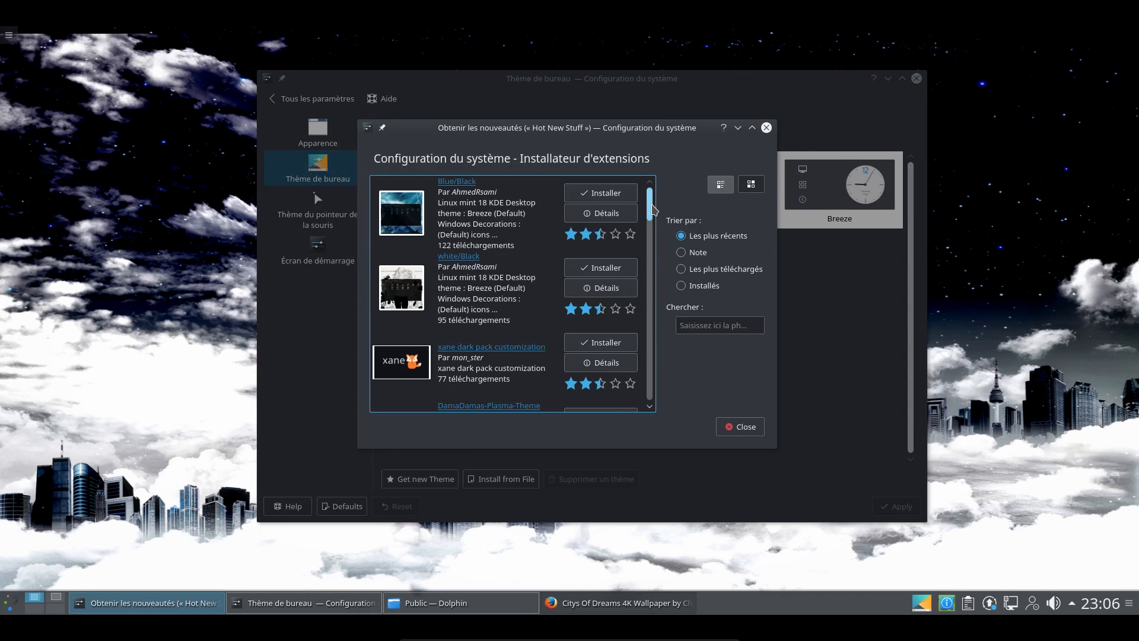
drag(653, 209, 656, 295)
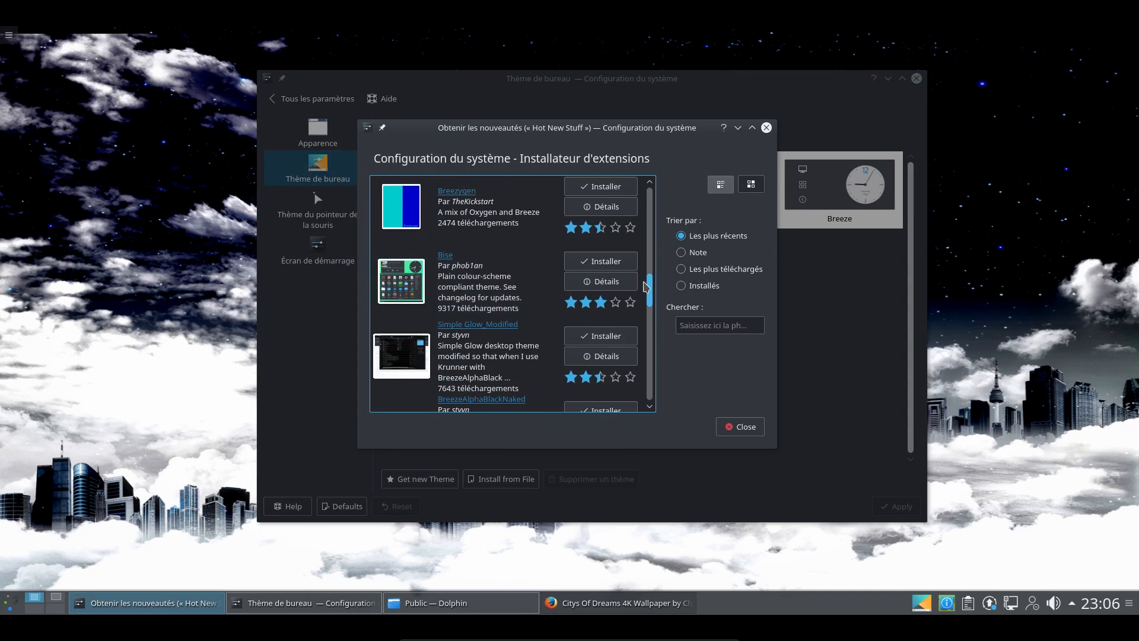
scroll(649, 285, down, 5)
click(741, 426)
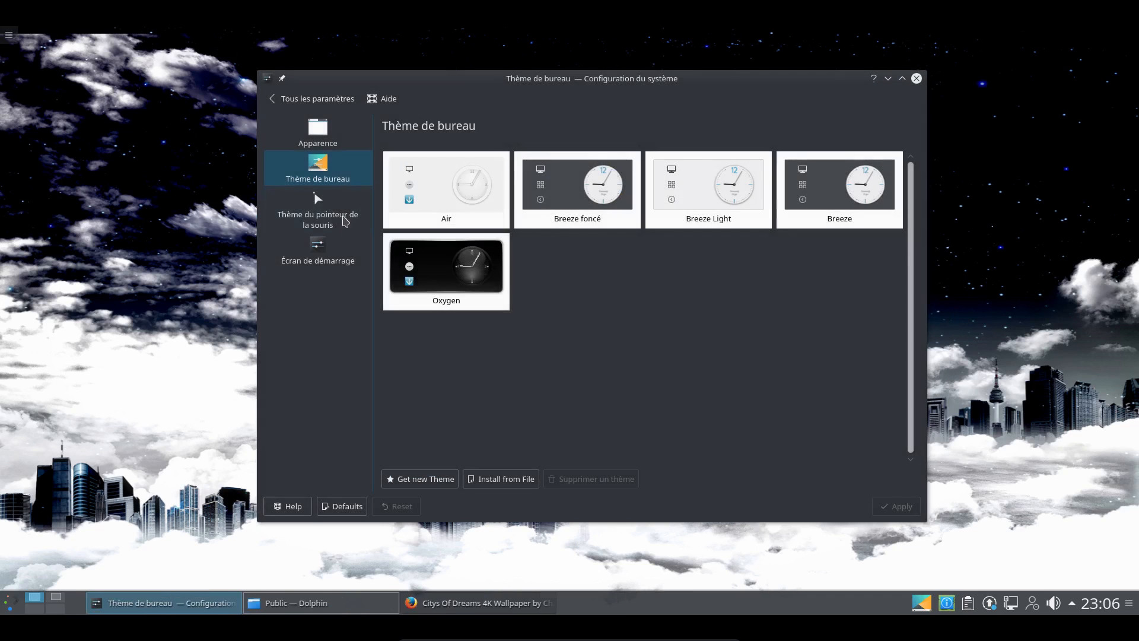
Try out the Brise neigeuse mouse pointer theme and apply the Brise pointer theme again.
click(318, 208)
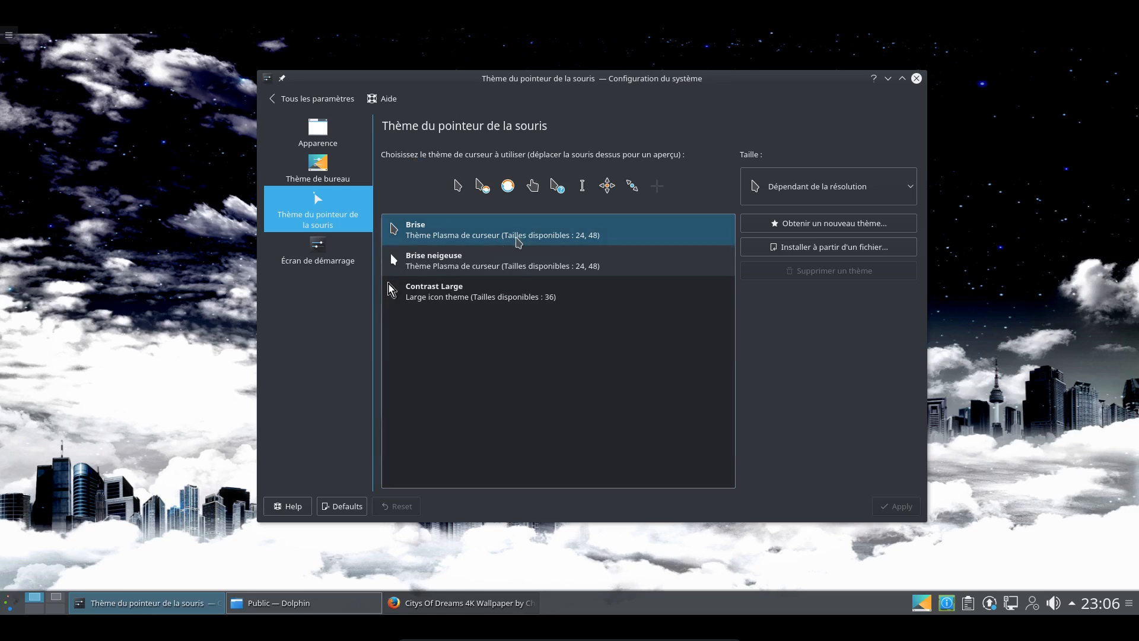
click(445, 259)
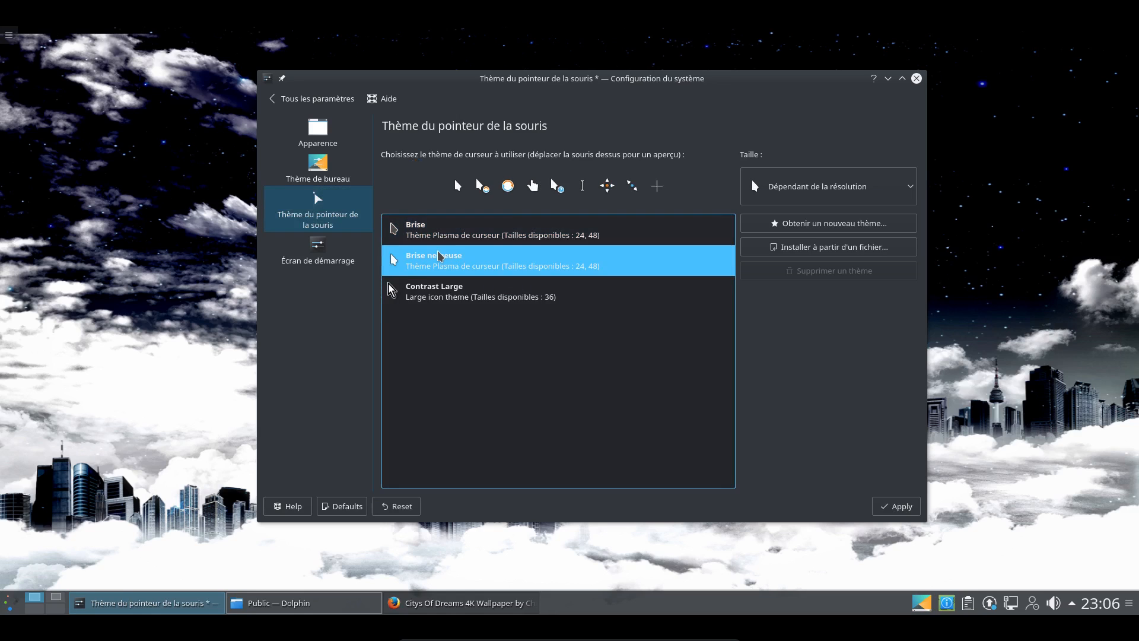
click(887, 508)
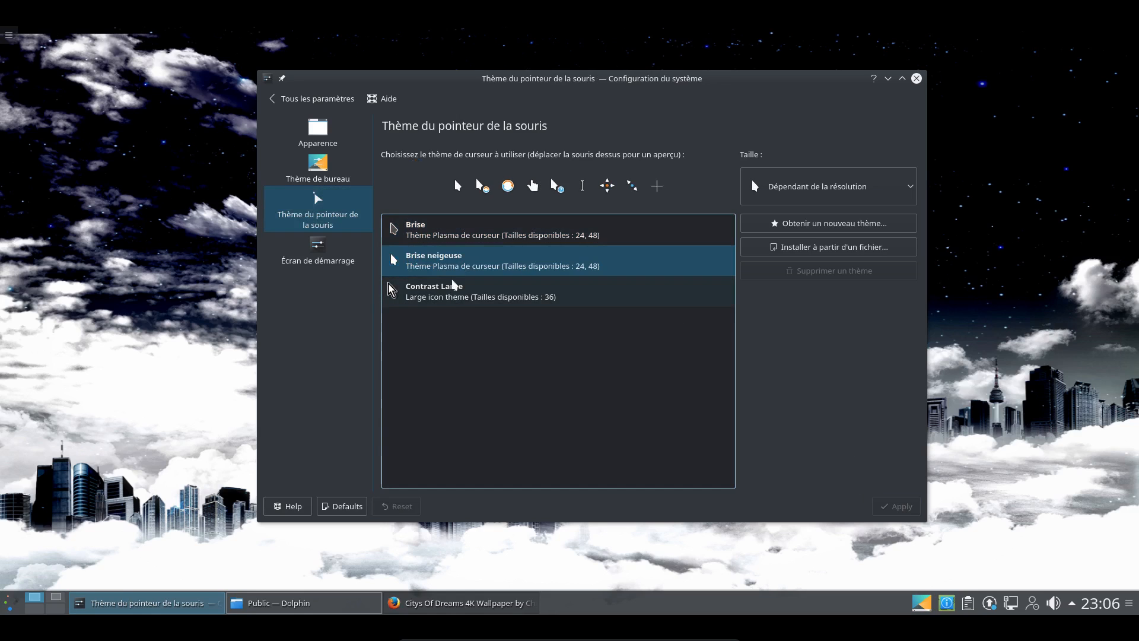
click(449, 242)
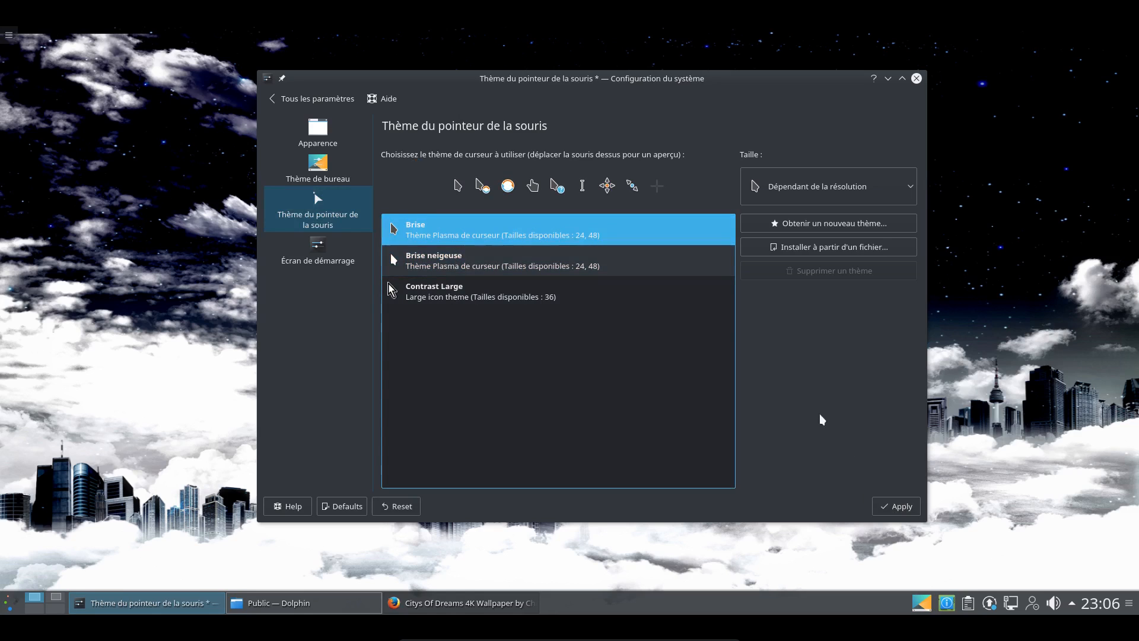
click(890, 506)
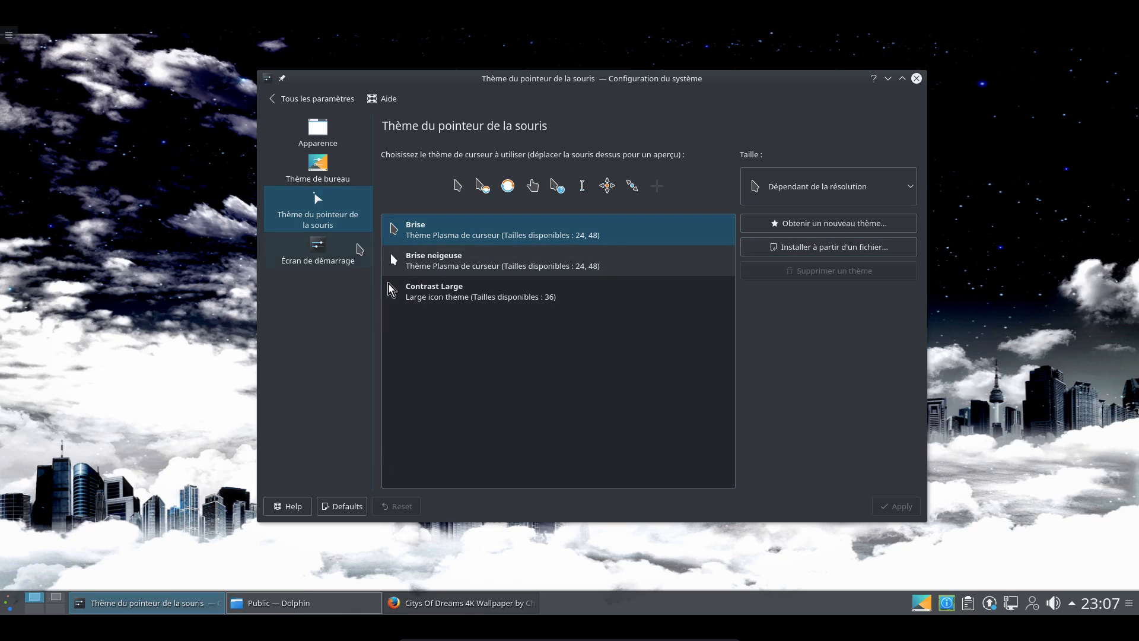
Apply the Brise theme to the startup splash screen and close the system configuration.
click(317, 249)
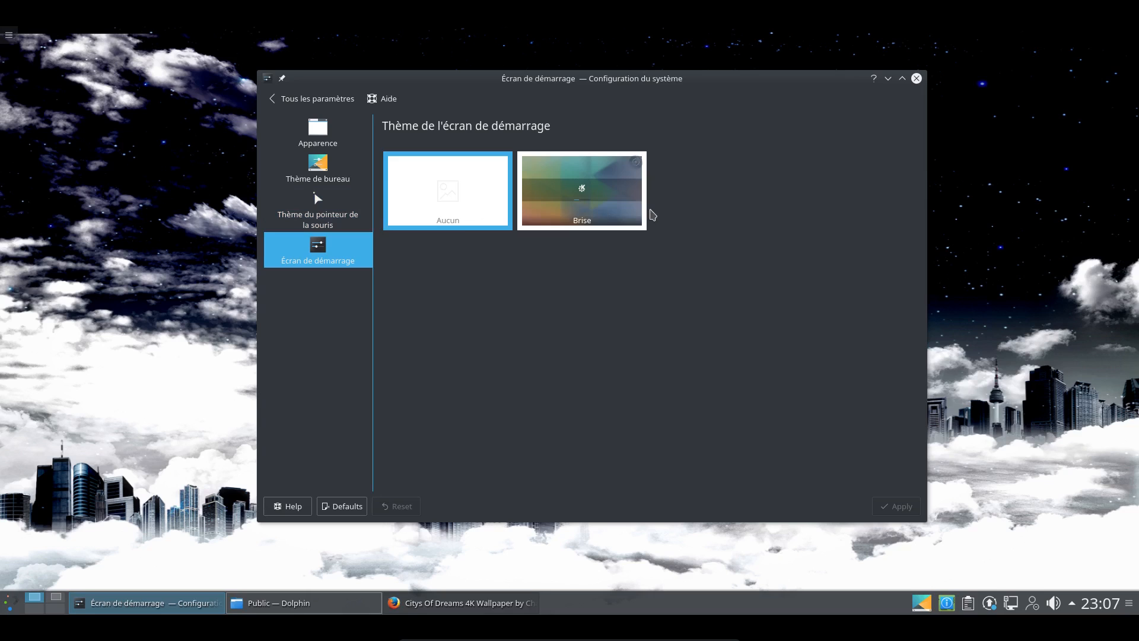
click(609, 196)
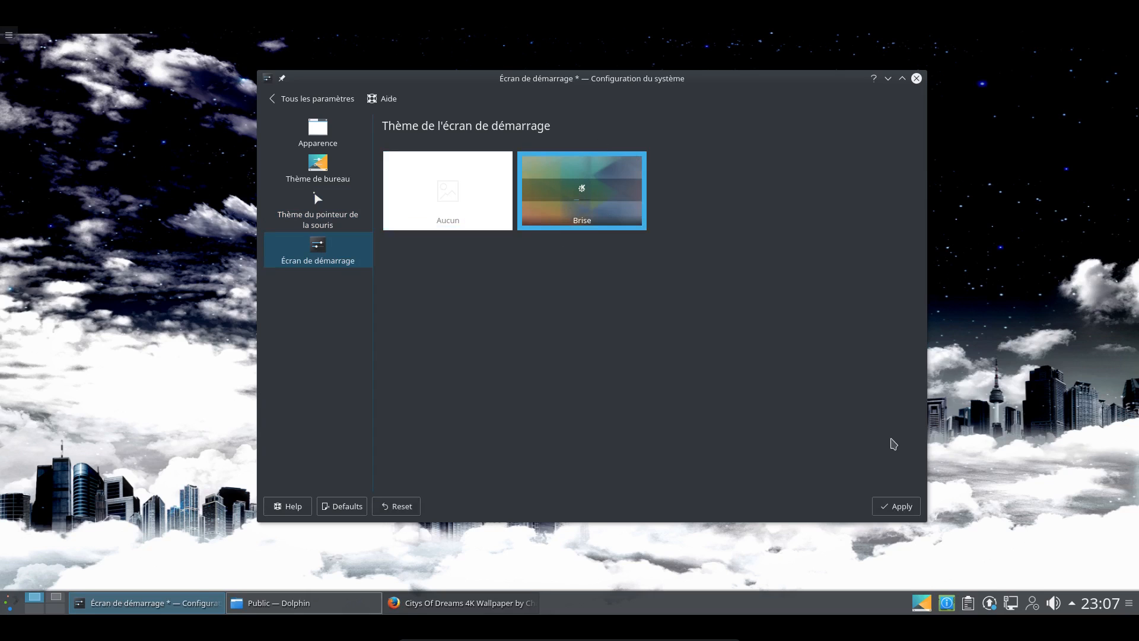
click(908, 505)
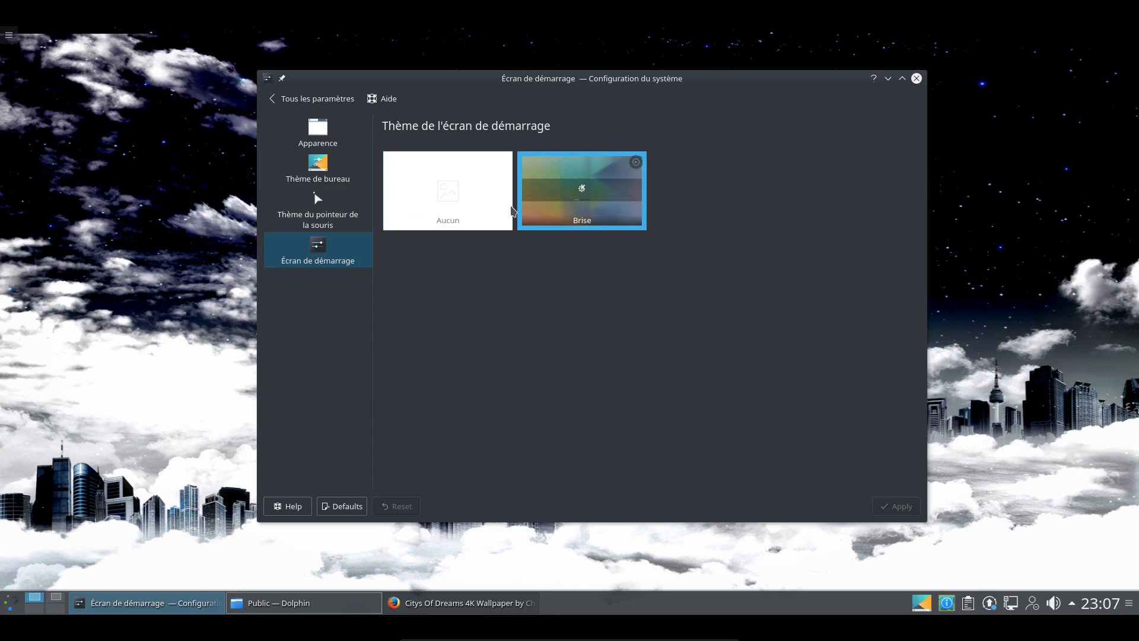
click(916, 79)
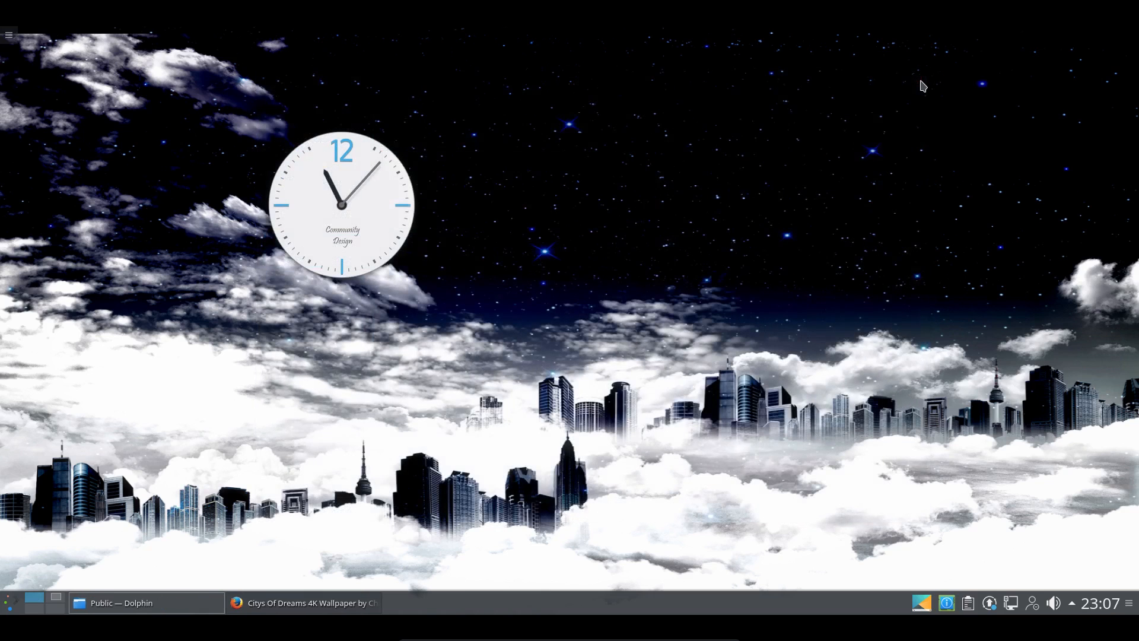